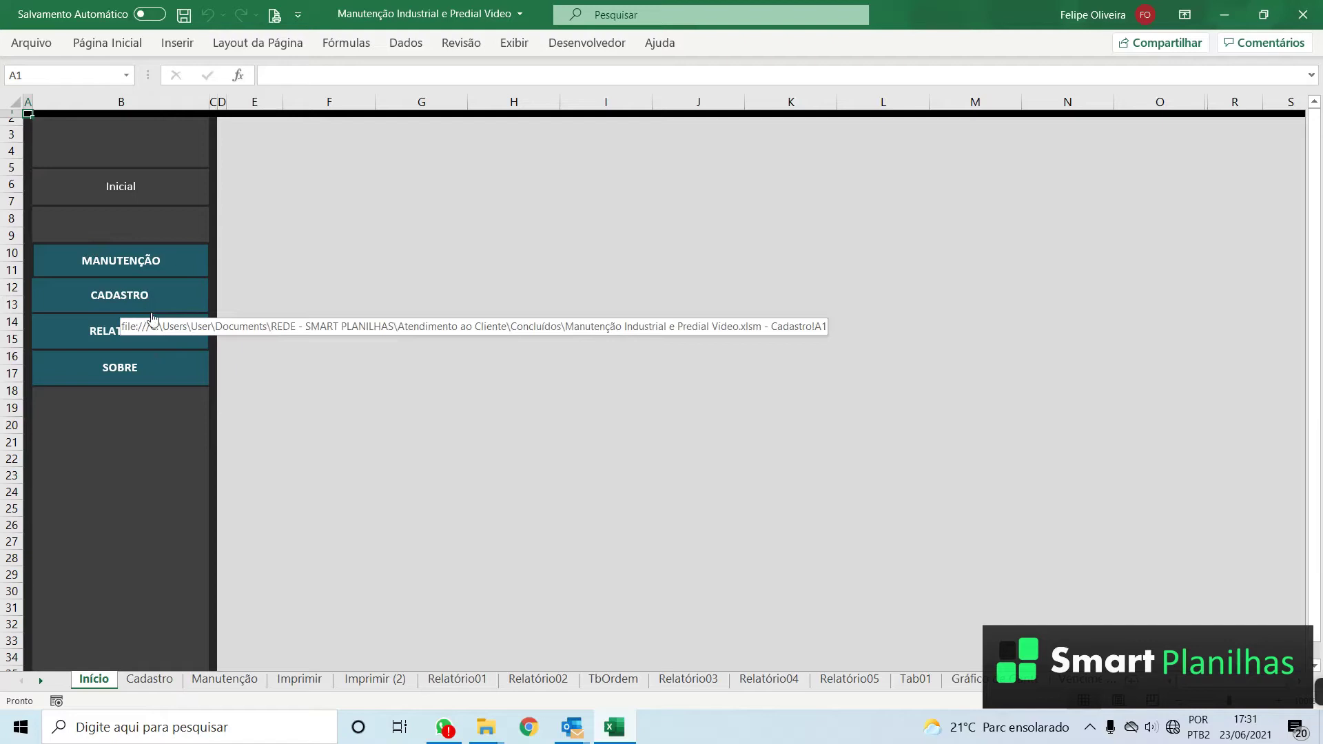
Step: Review the registered sectors in the Setor list of the Cadastro section, and return to the Cadastro menu
left_click(183, 306)
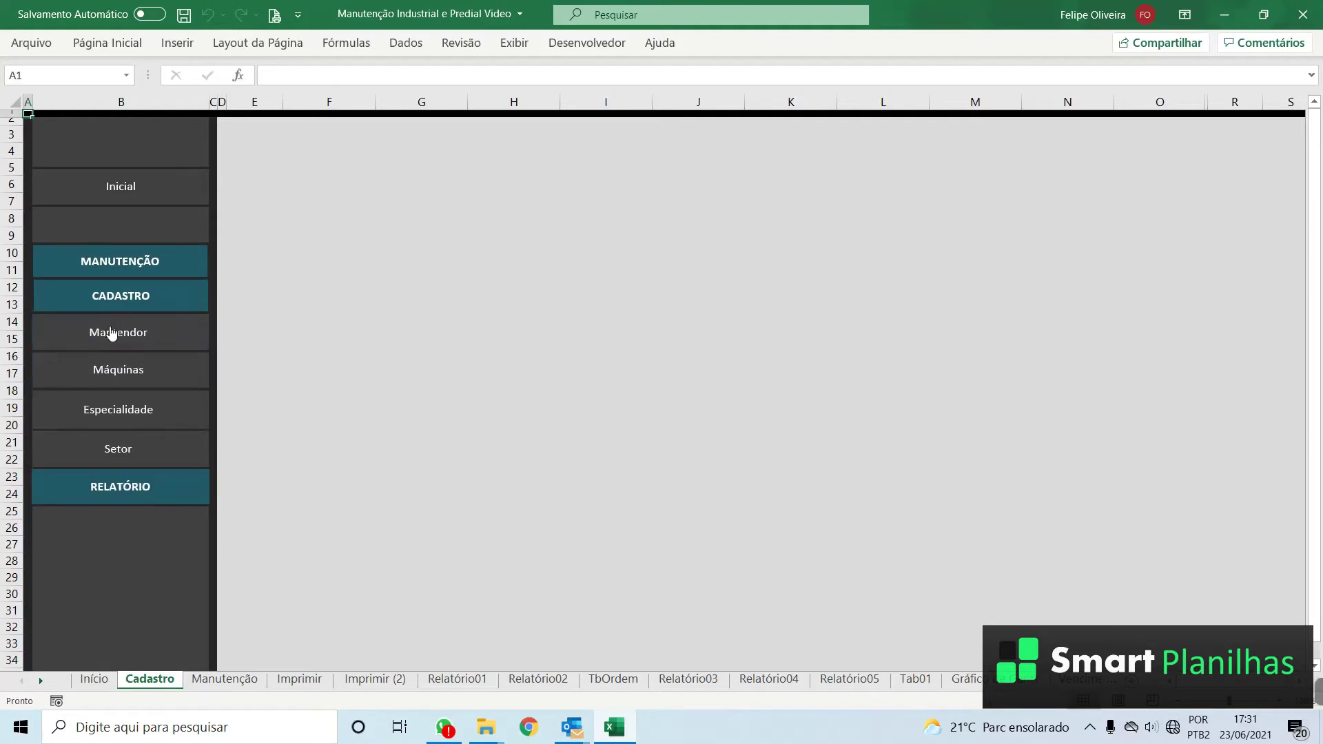
left_click(144, 451)
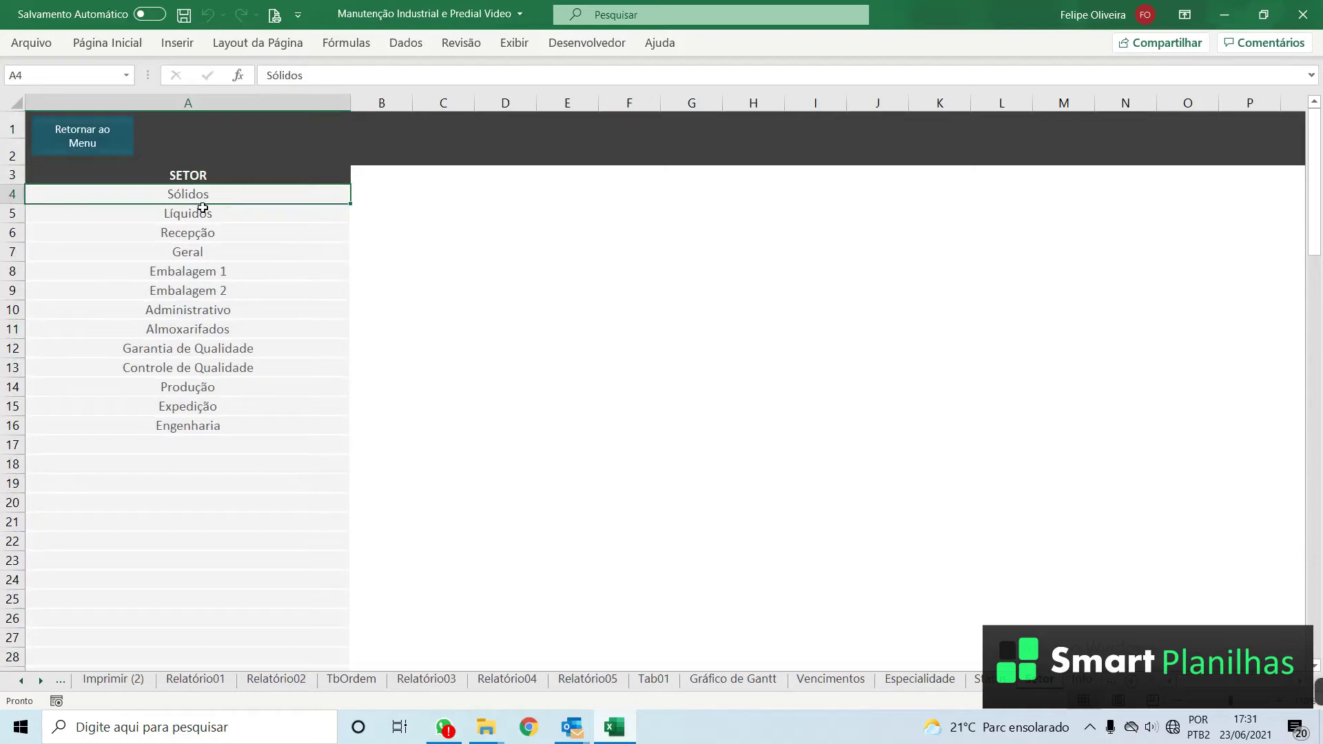
left_click(103, 145)
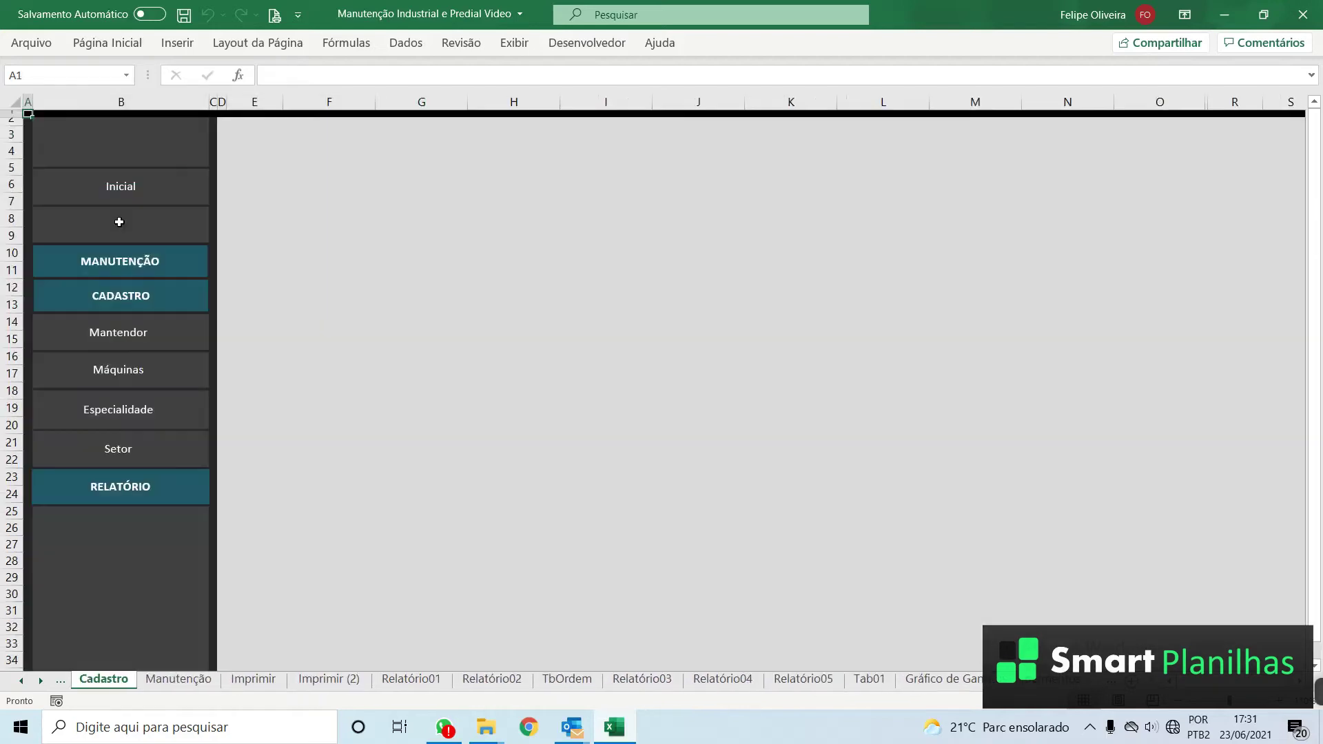
Step: Examine the specialties and their hourly prices in the Especialidade list, and return to the Cadastro menu
left_click(132, 412)
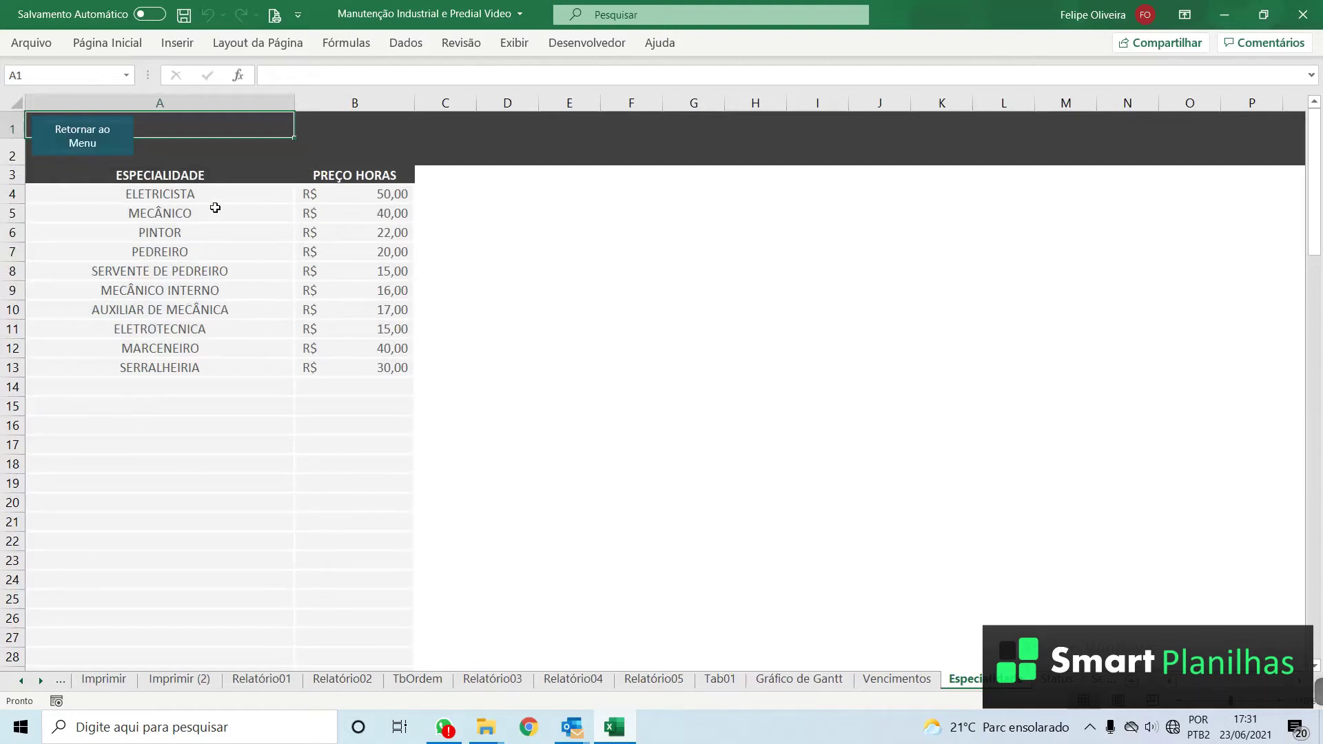
left_click(242, 190)
left_click(224, 211)
left_click(210, 230)
left_click(197, 253)
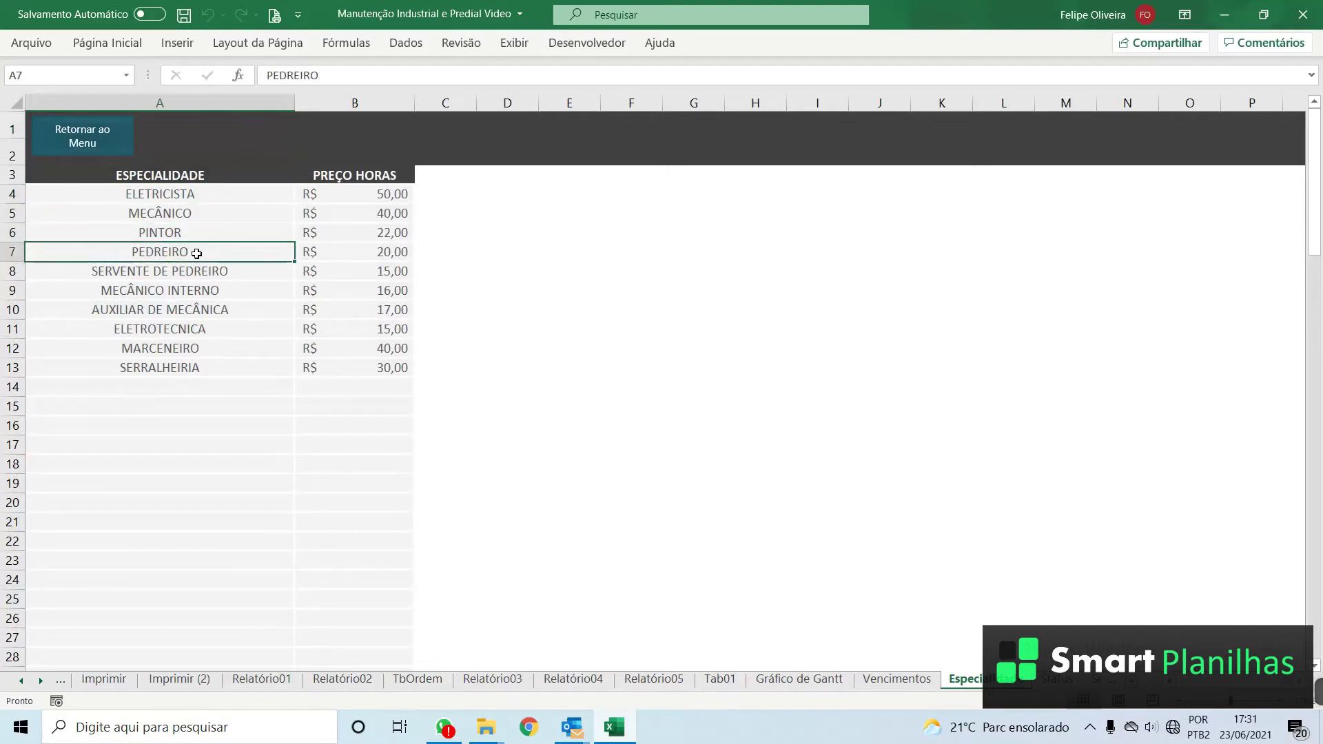
left_click(208, 214)
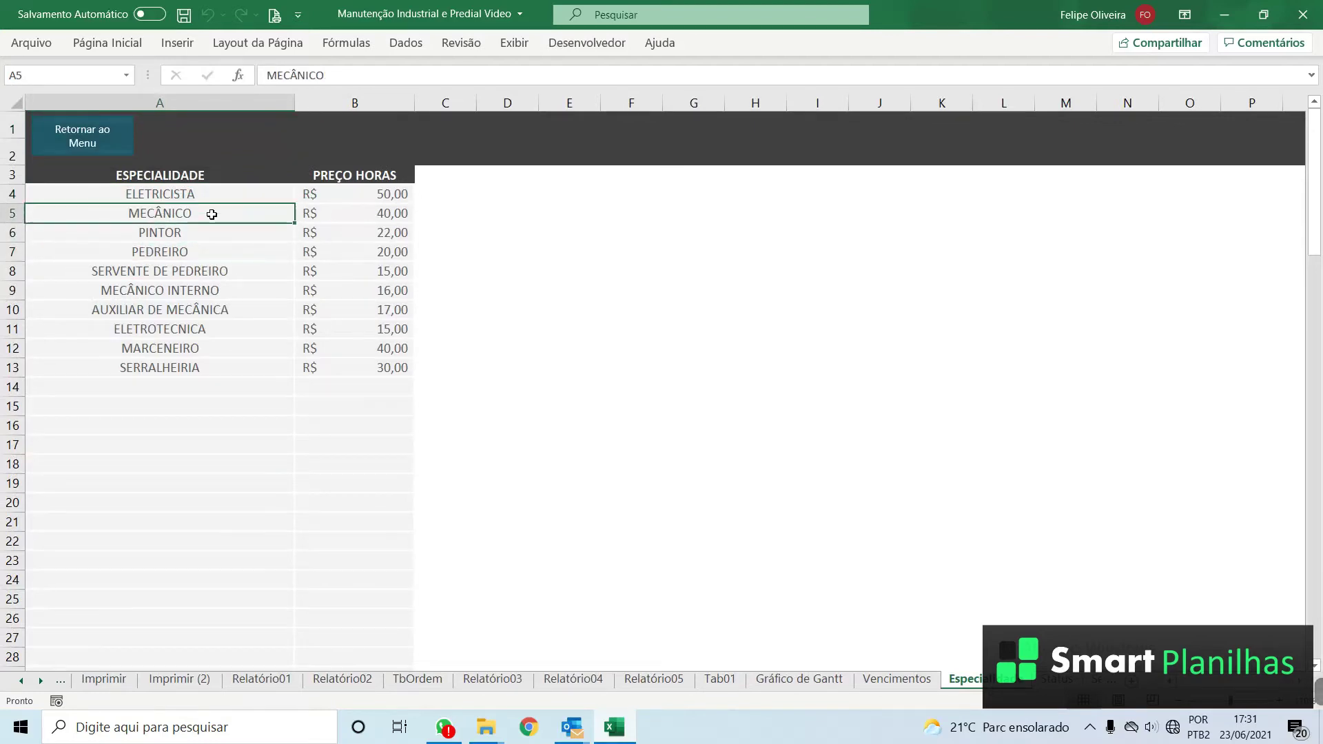
left_click(342, 200)
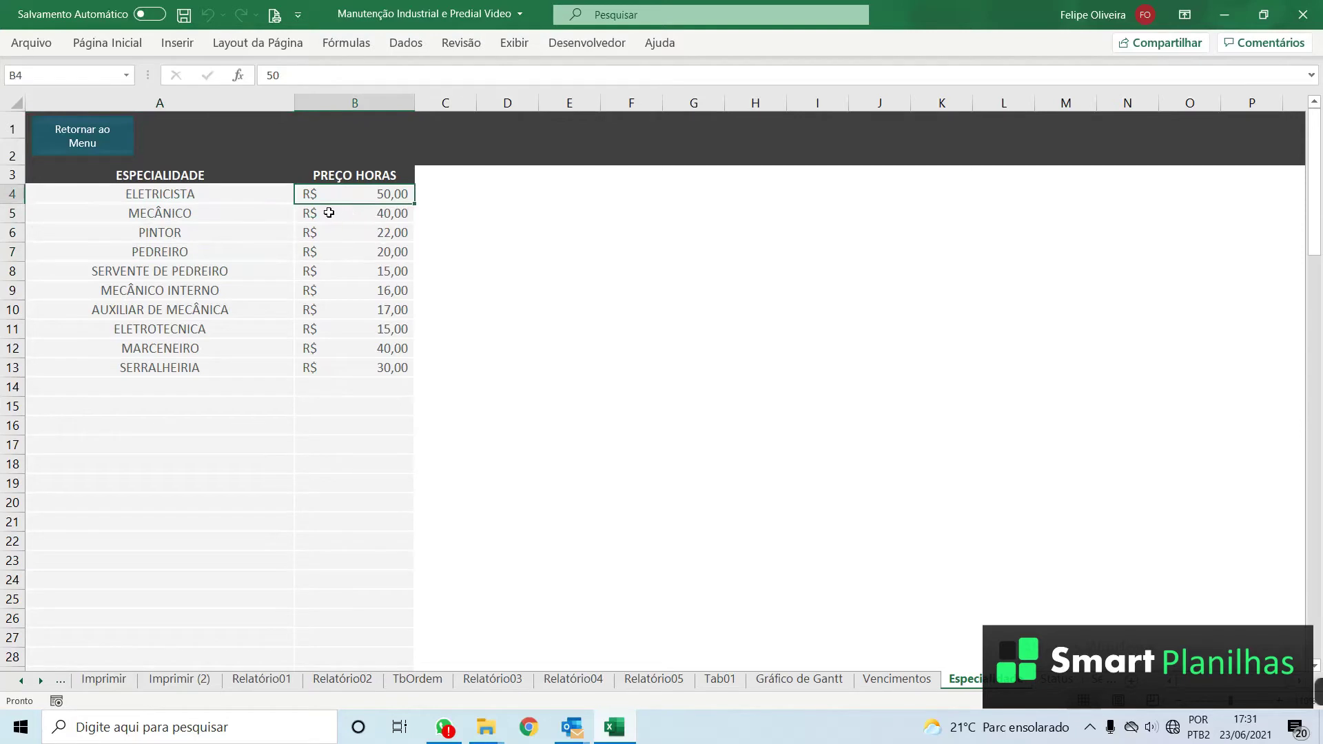
left_click(331, 212)
left_click(283, 215)
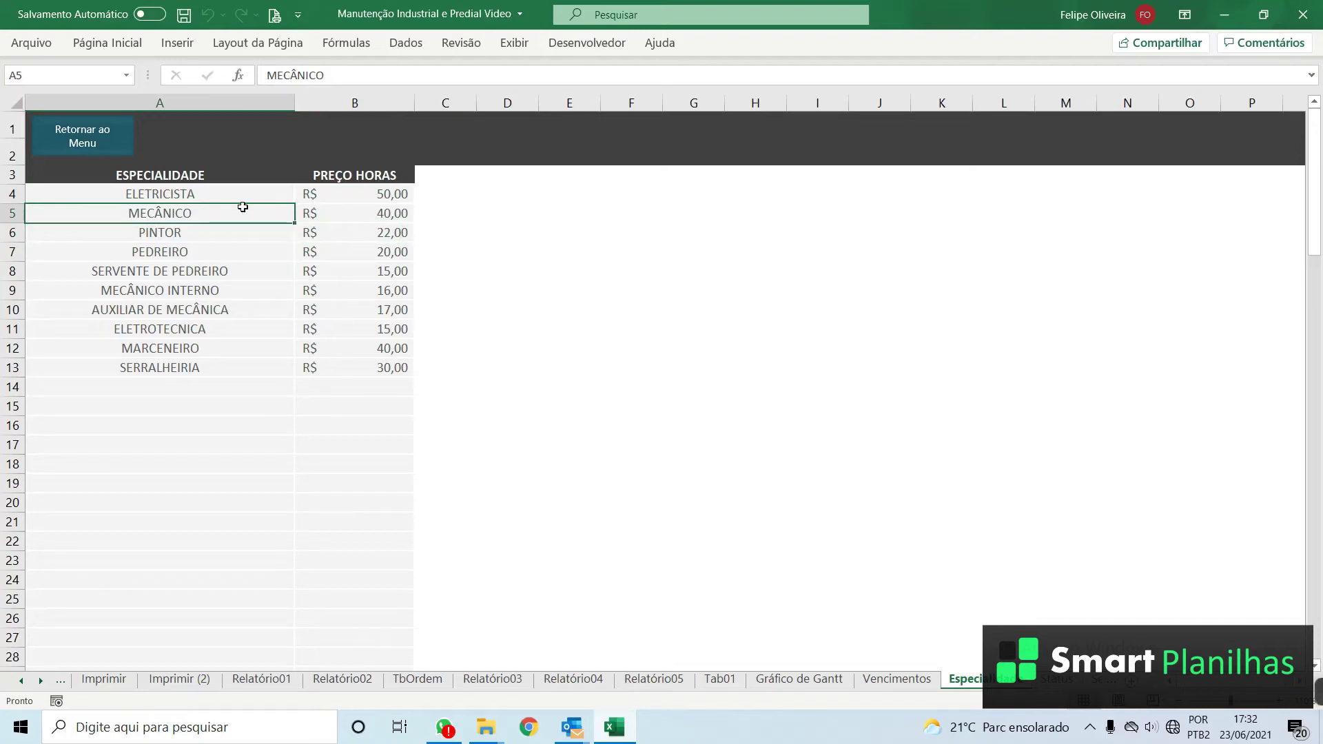
left_click(98, 144)
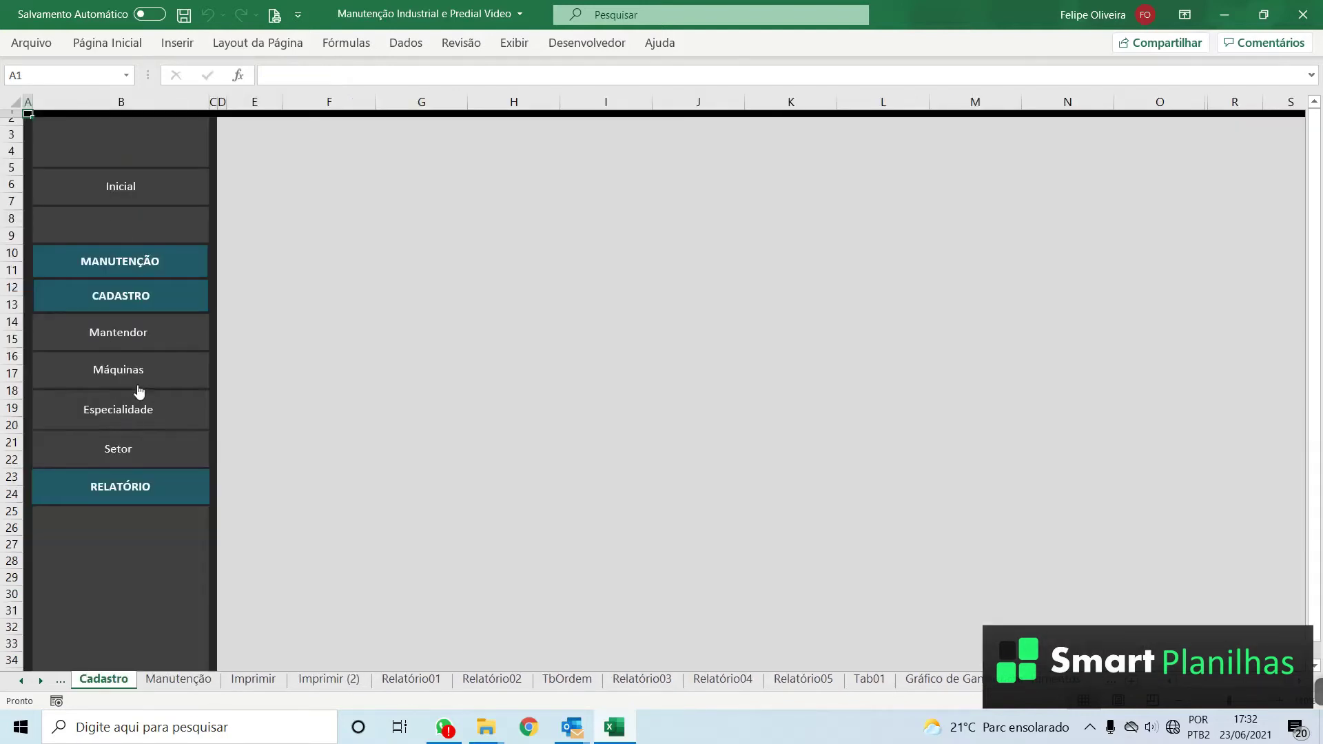
Step: Start a new record in the Mantendor registration form with the specialty ELETROTECNICA
left_click(154, 346)
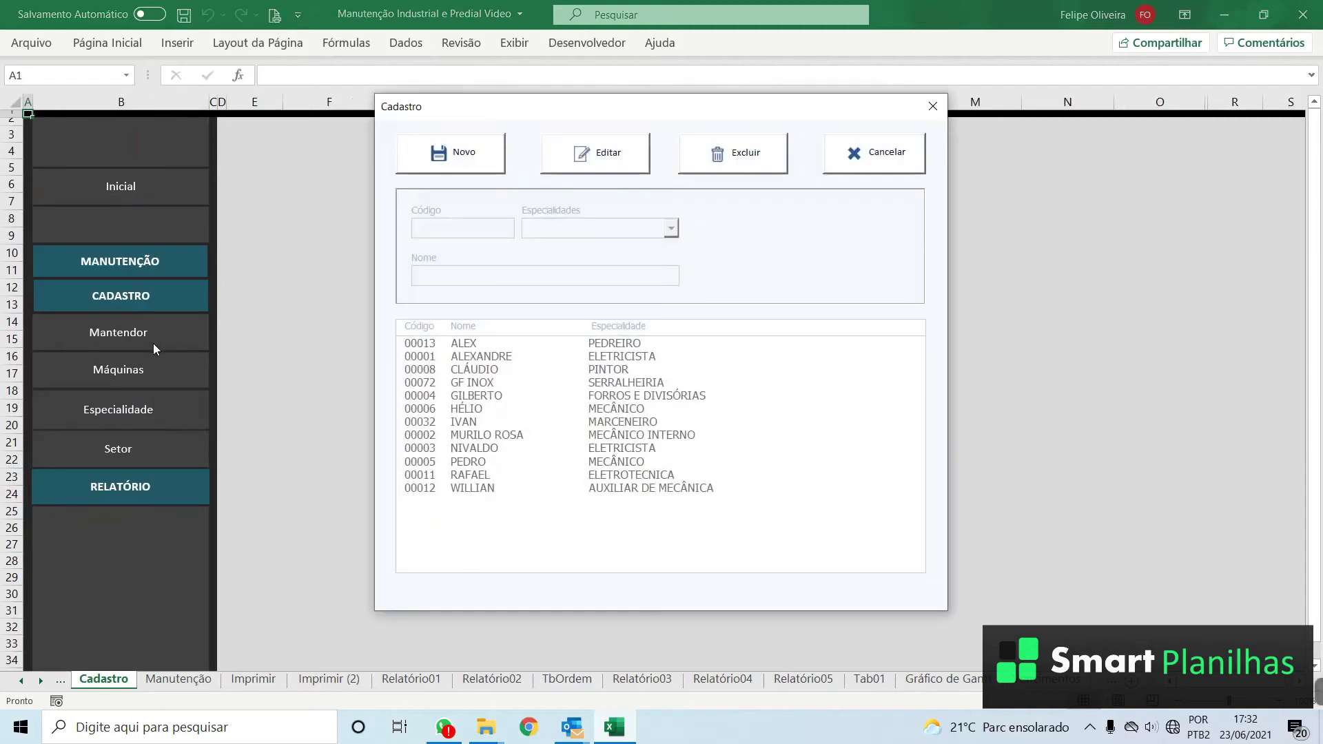
left_click(463, 154)
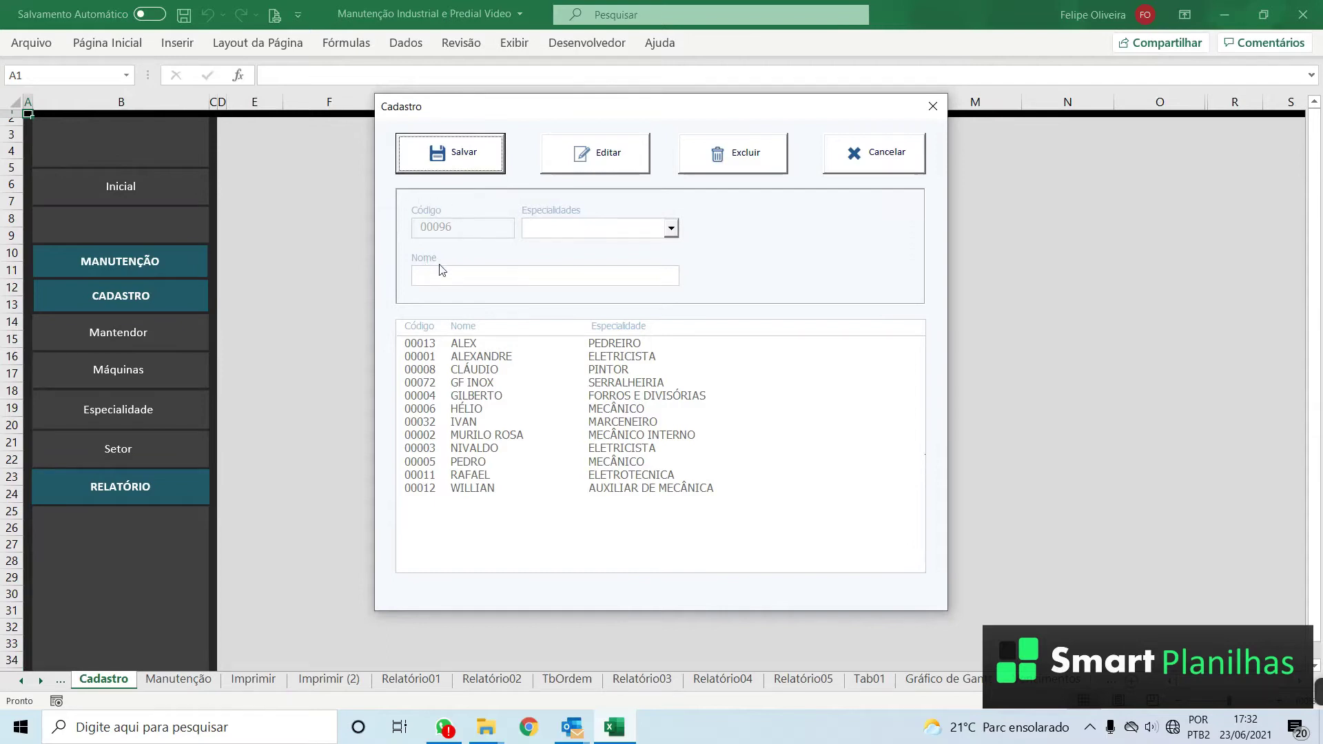
left_click(672, 228)
scroll(649, 296, "down", 1)
scroll(650, 296, "up", 1)
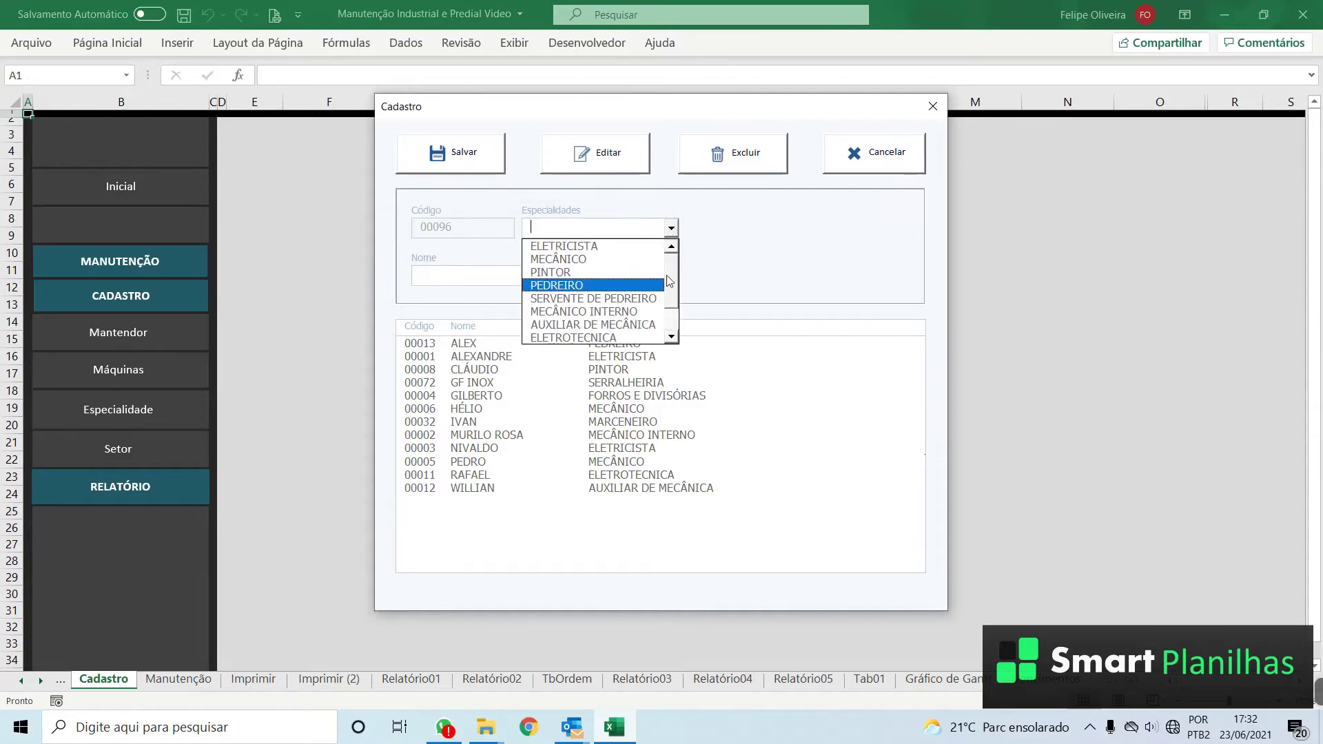
left_click(600, 337)
Step: Enter the maintenance worker's name, save the new record and close the registration form
left_click(459, 282)
type("FABIO")
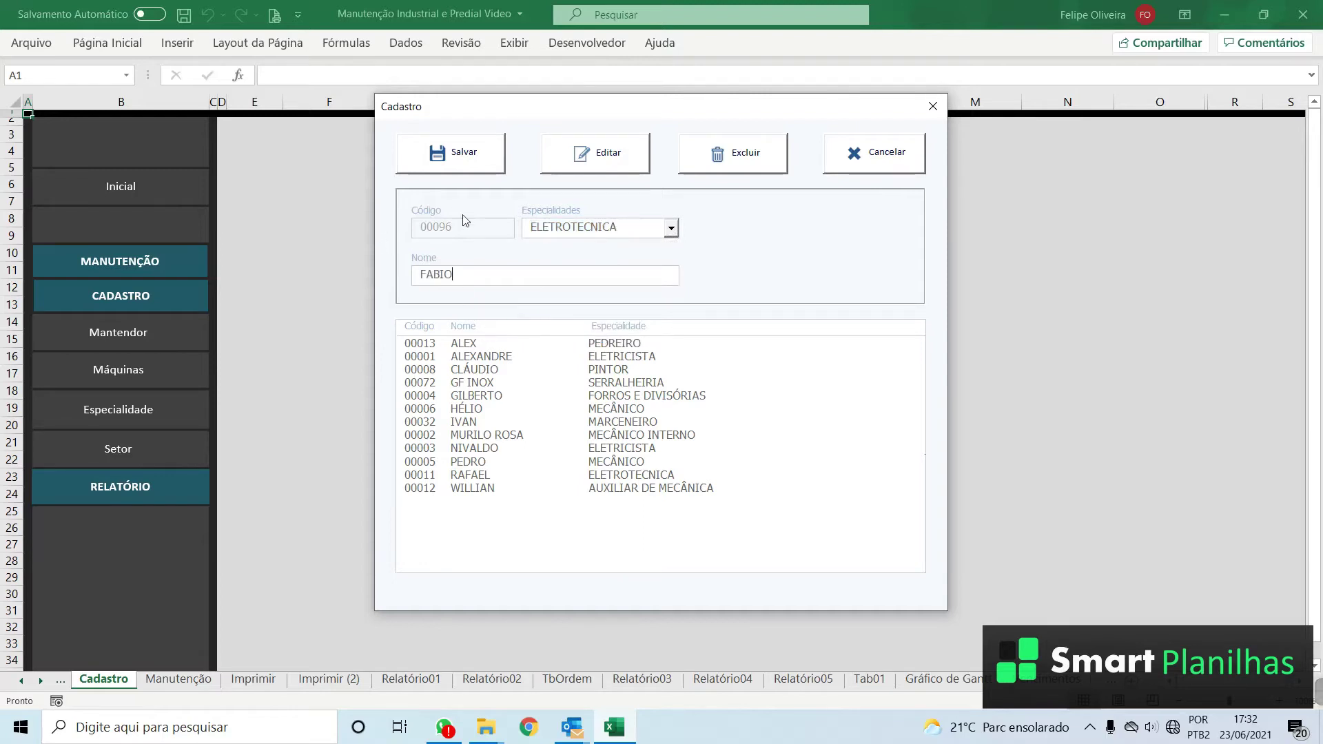
left_click(448, 171)
left_click(727, 429)
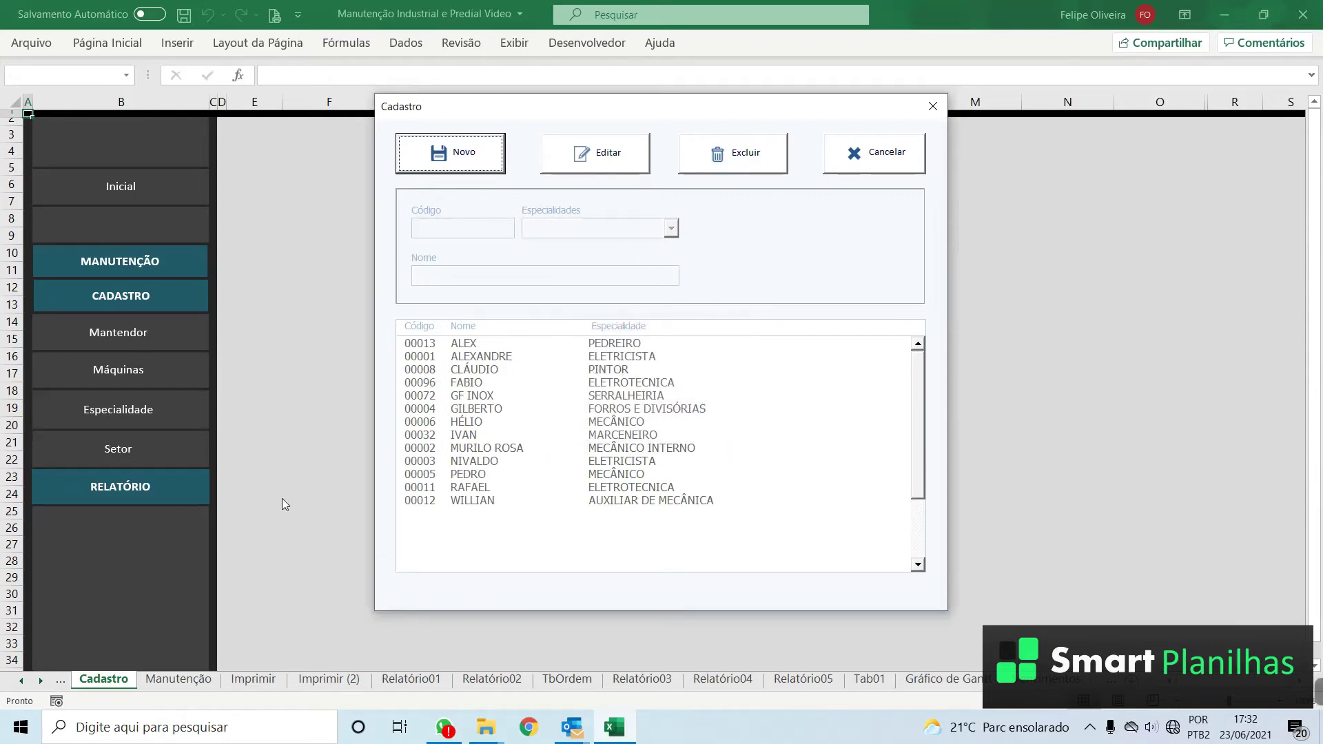
left_click(932, 106)
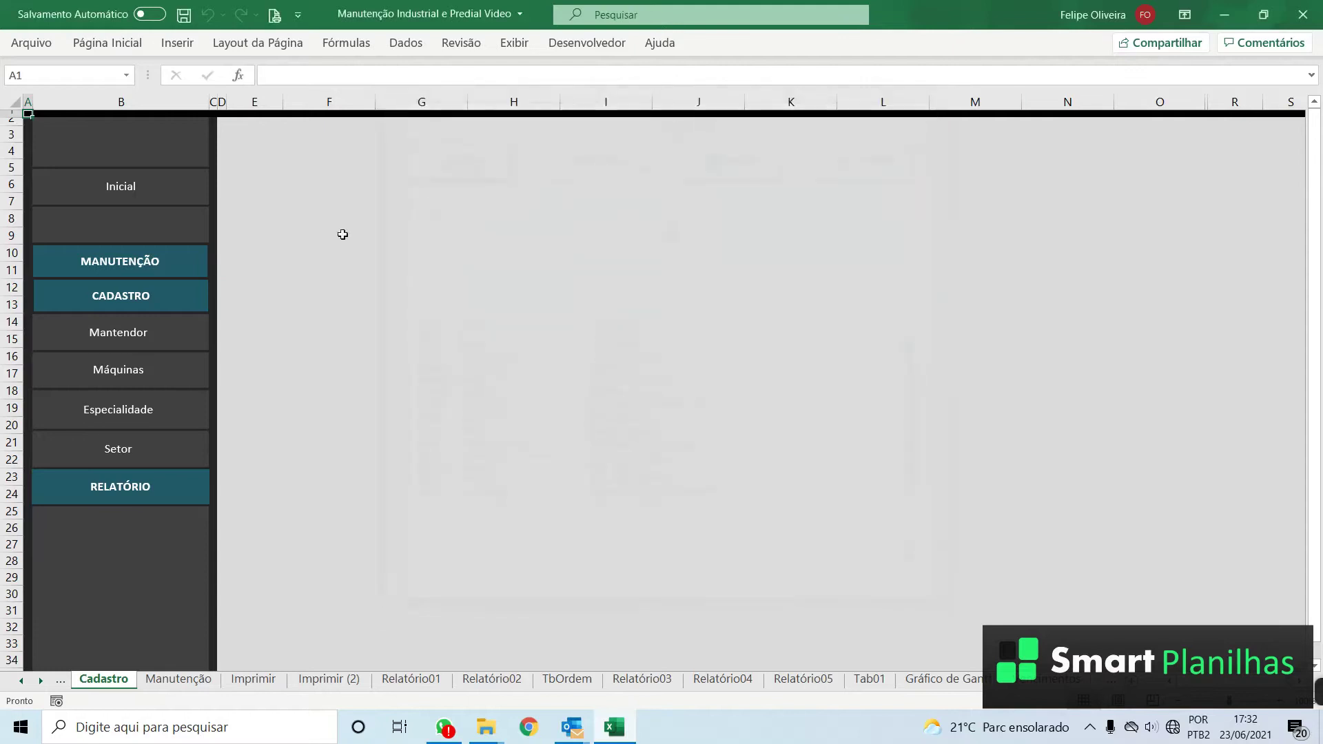
Step: Start a new record in the Máquinas registration form with sector Produção and machine name TORNO CONVENCIONAL
left_click(115, 372)
mouse_move(923, 374)
left_mouse_down()
mouse_move(916, 455)
mouse_move(906, 360)
left_mouse_up()
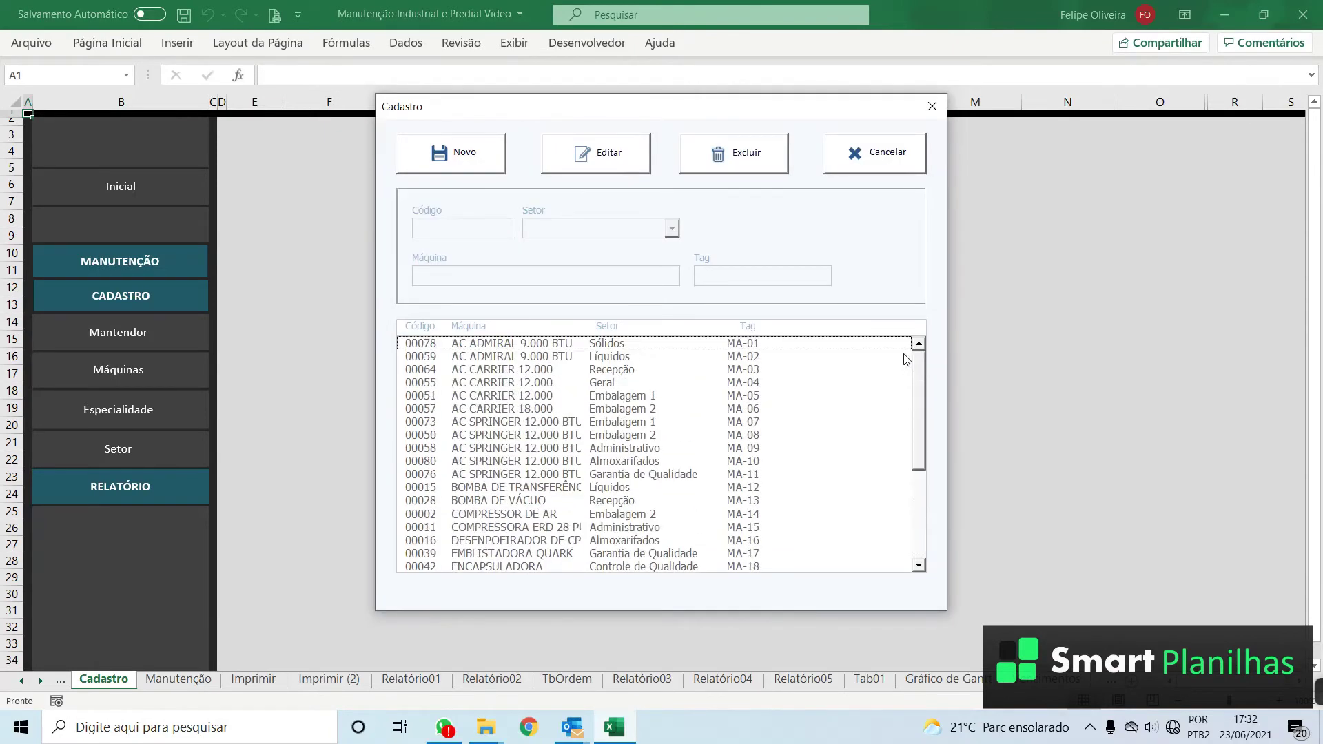
left_click(462, 163)
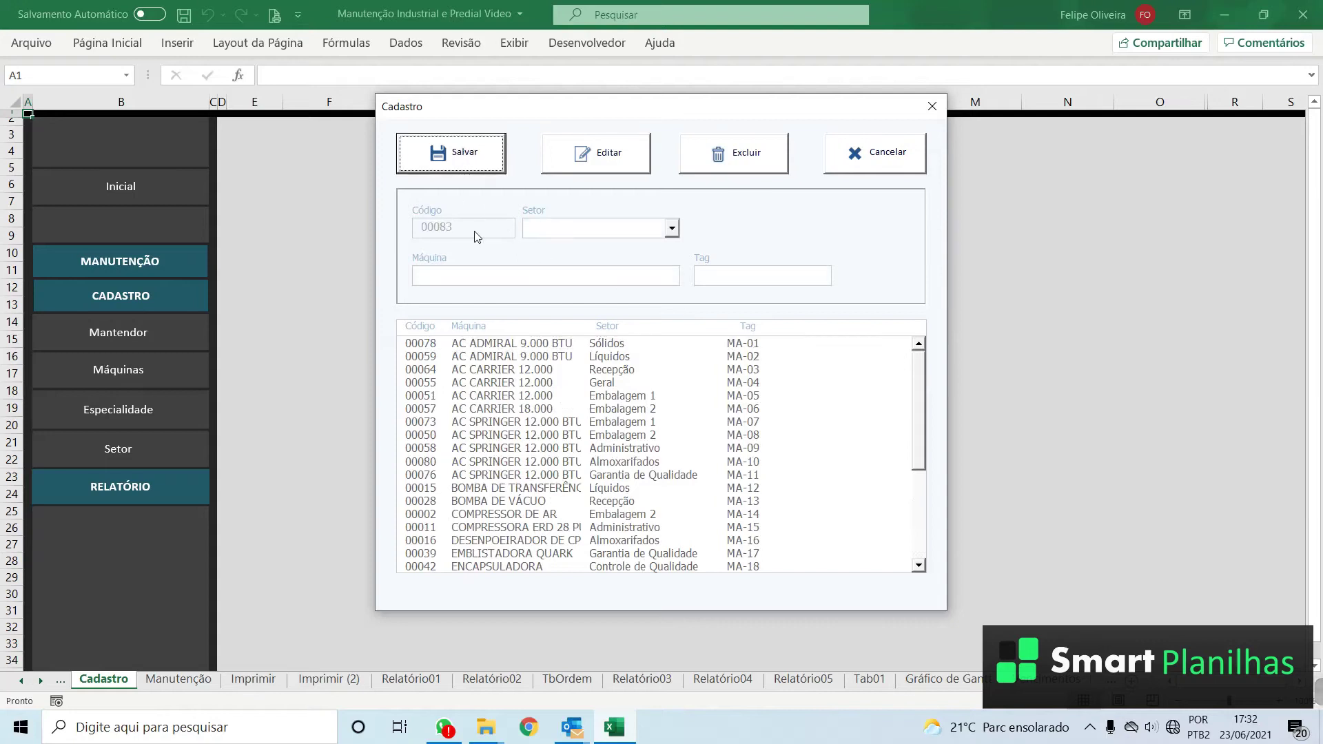
left_click(672, 228)
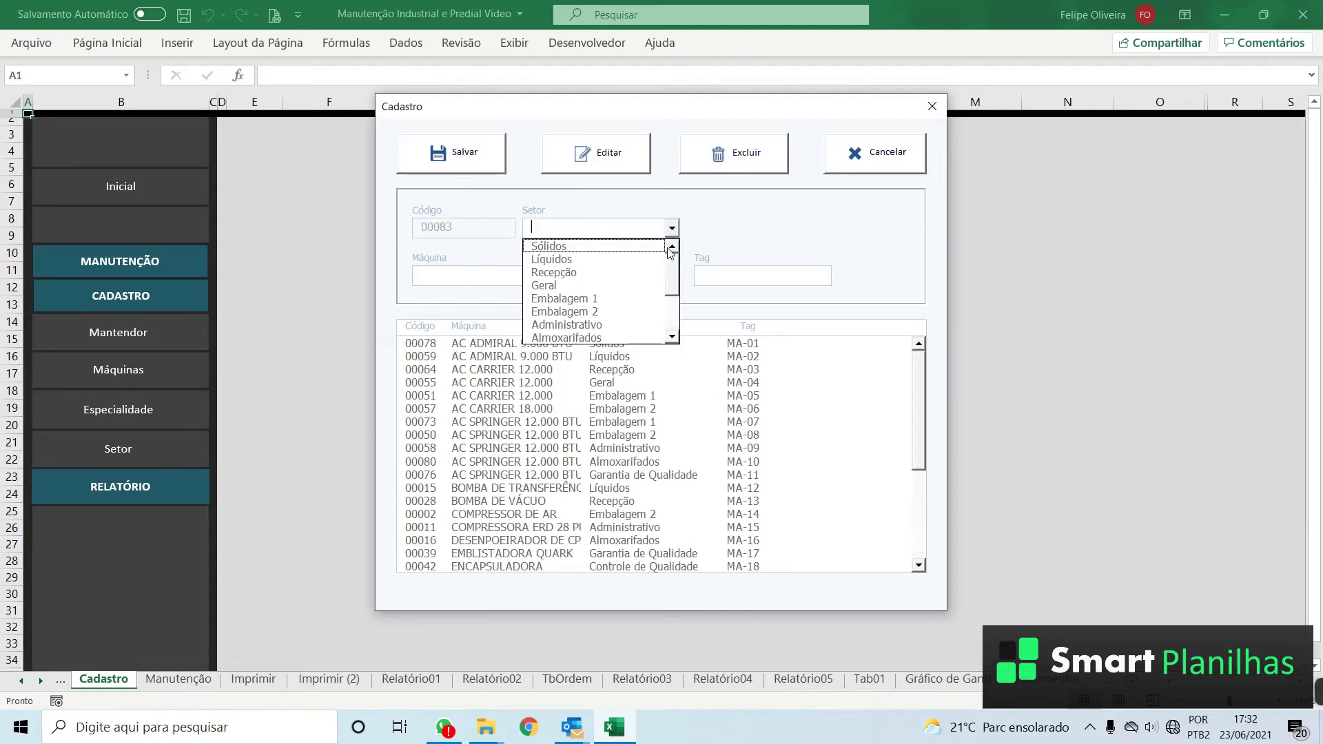
left_click_drag(670, 276, 667, 323)
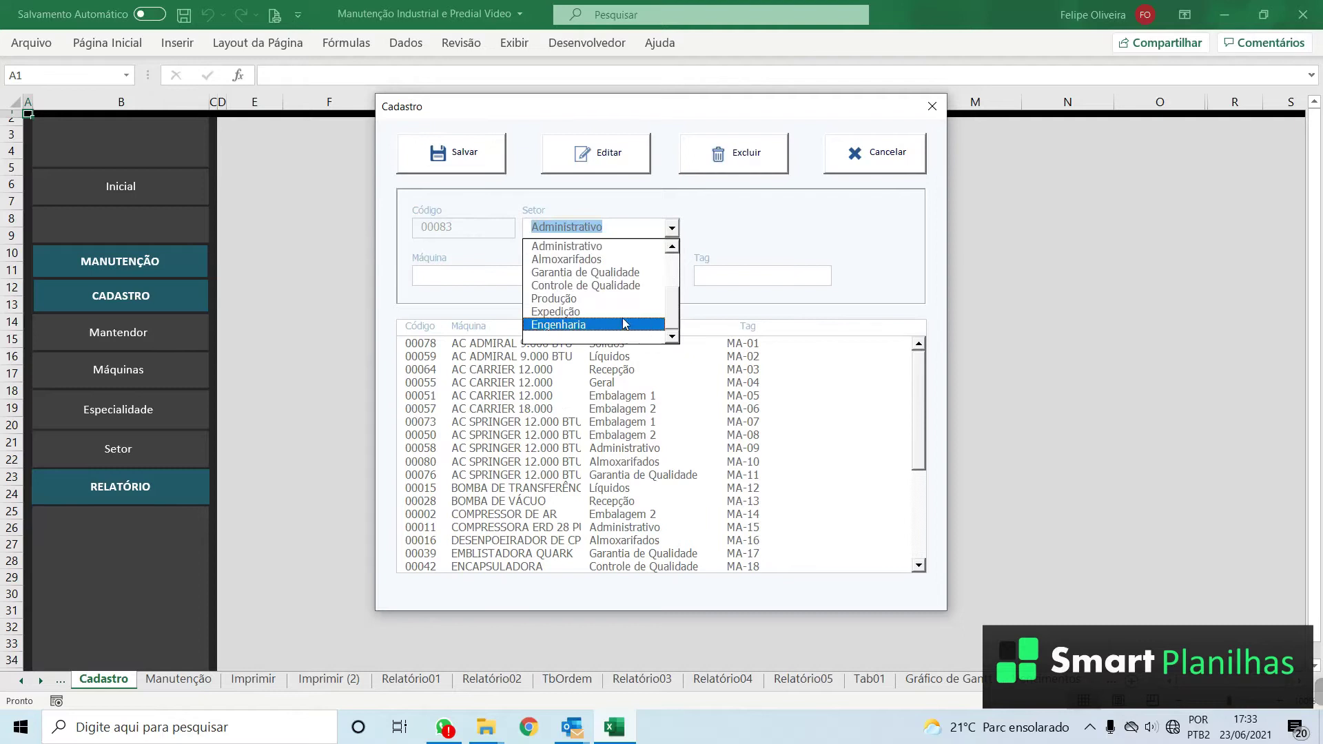
left_click(620, 299)
left_click(494, 275)
type("TORNO CONVENCIONAL")
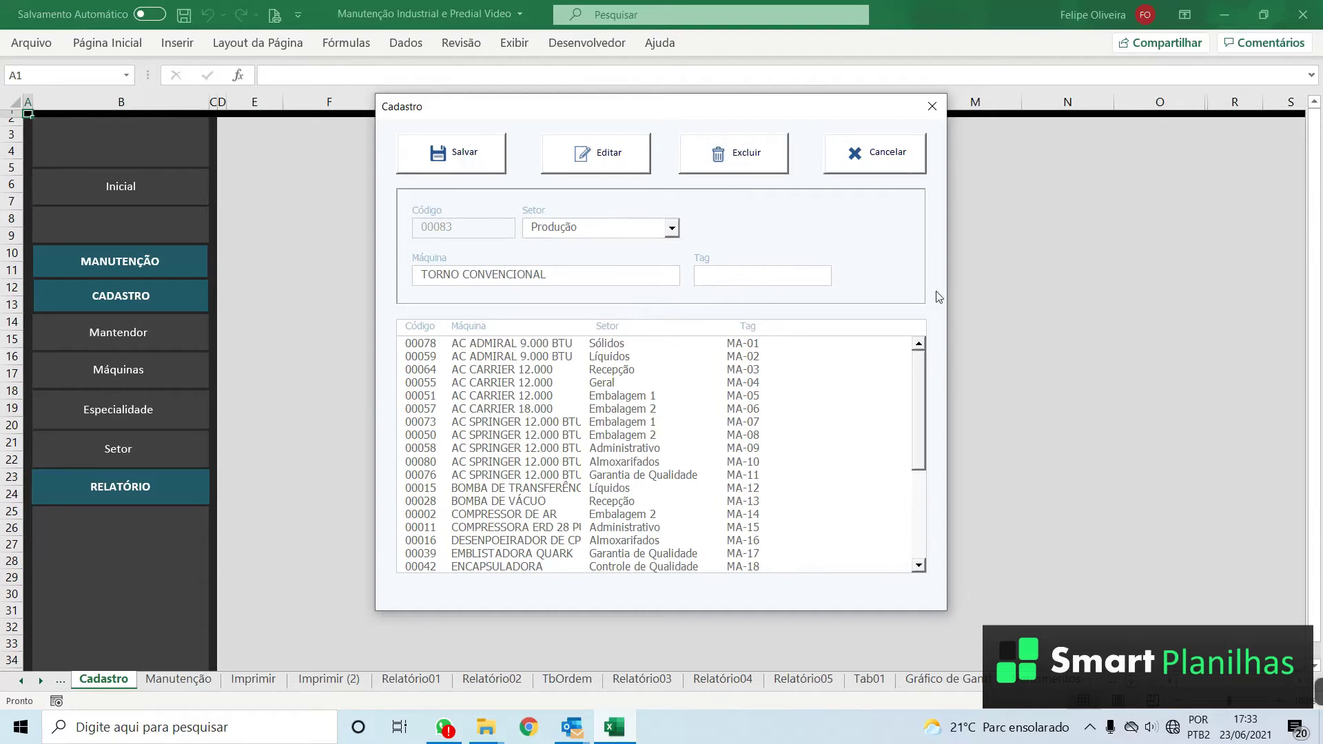
Step: Give the new machine the tag TC-10, save the record and close the registration form
type("TC-10")
left_click(466, 161)
left_click(710, 418)
left_click(932, 106)
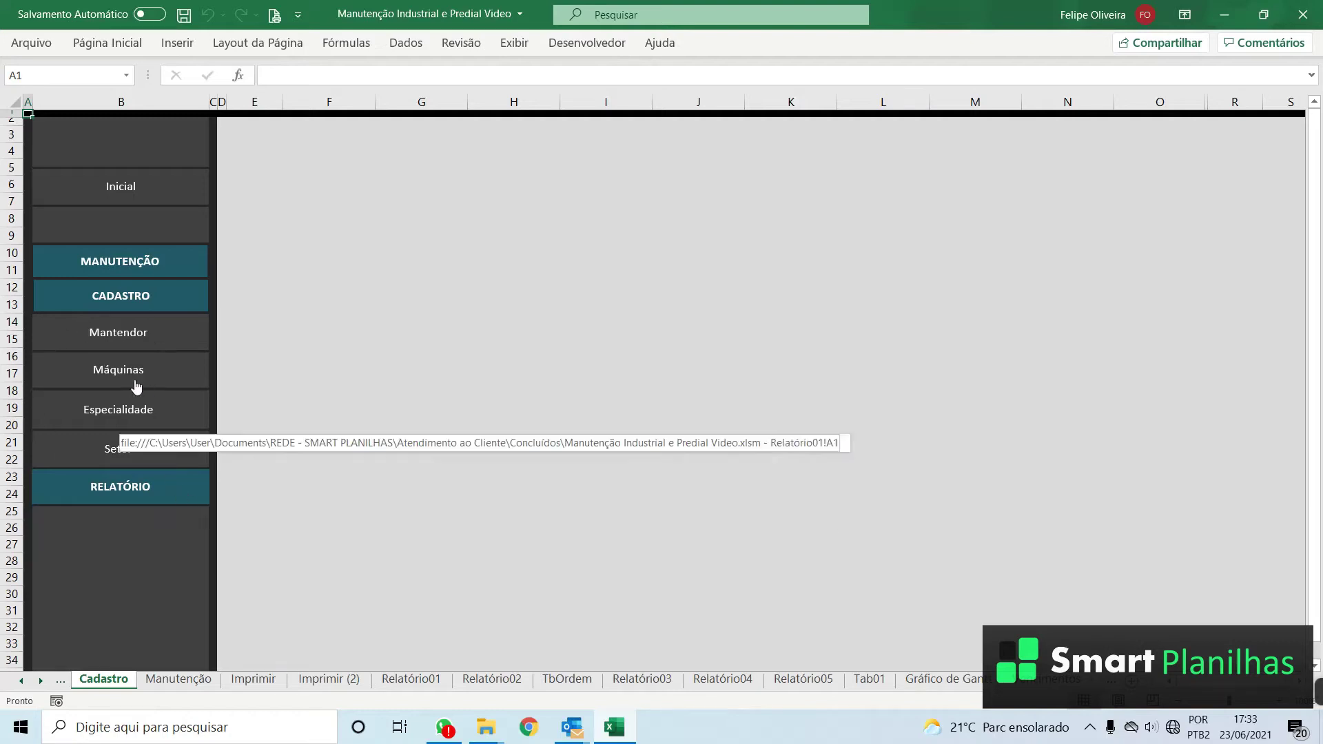
Step: Open the Ordem de Serviços list from the Manutenção section
left_click(163, 306)
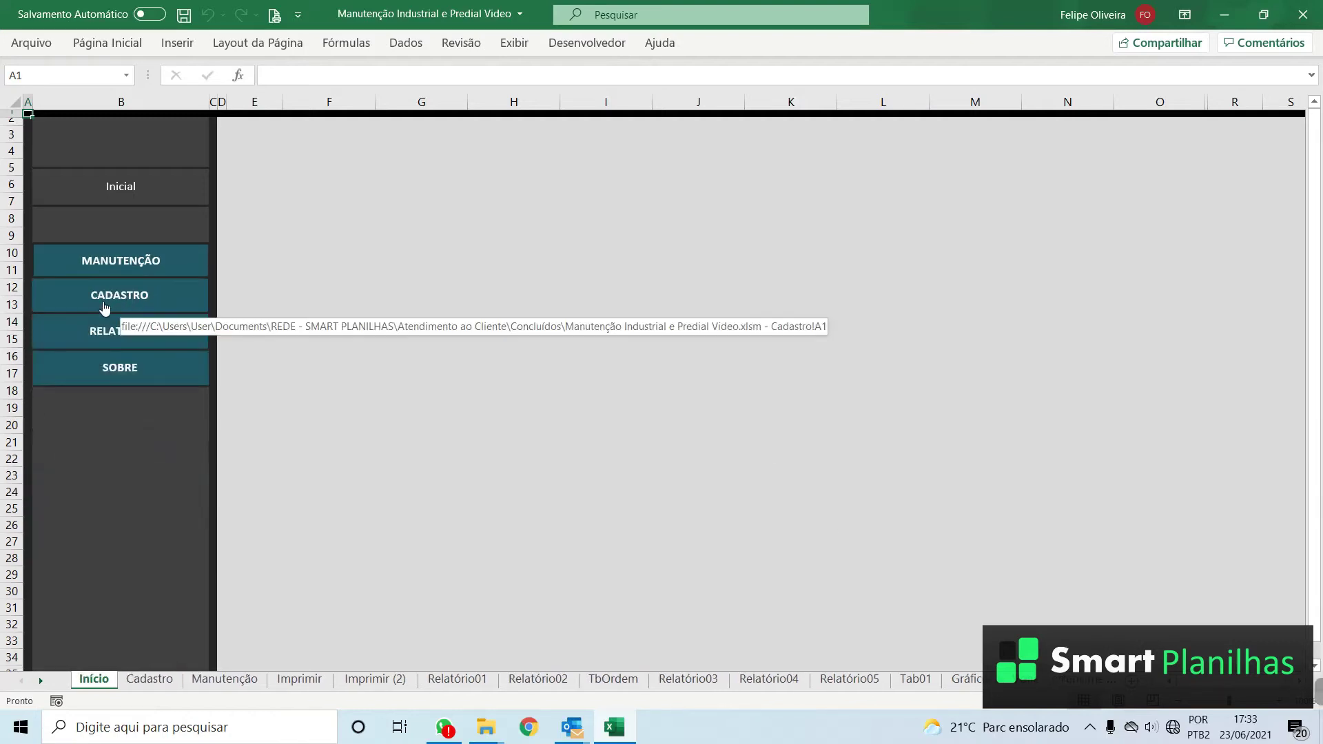
left_click(91, 266)
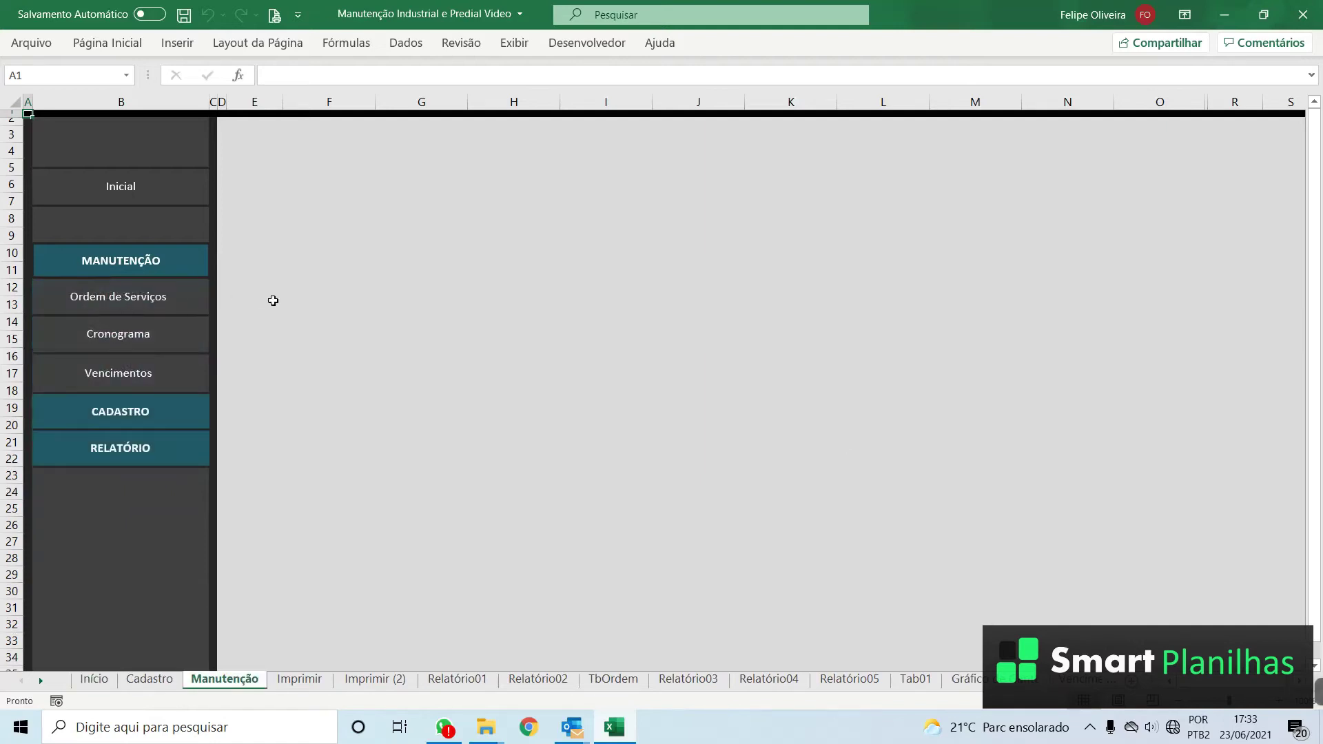
left_click(176, 306)
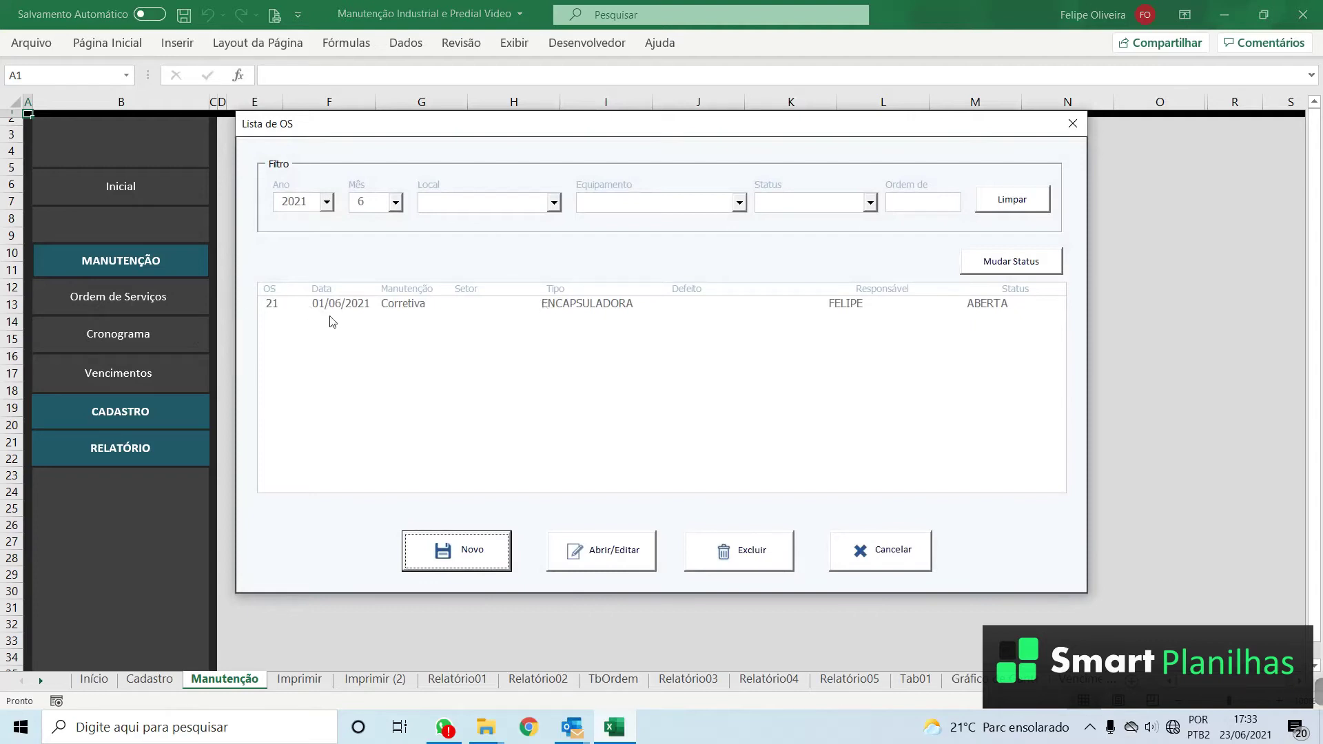
left_click_drag(603, 131, 609, 127)
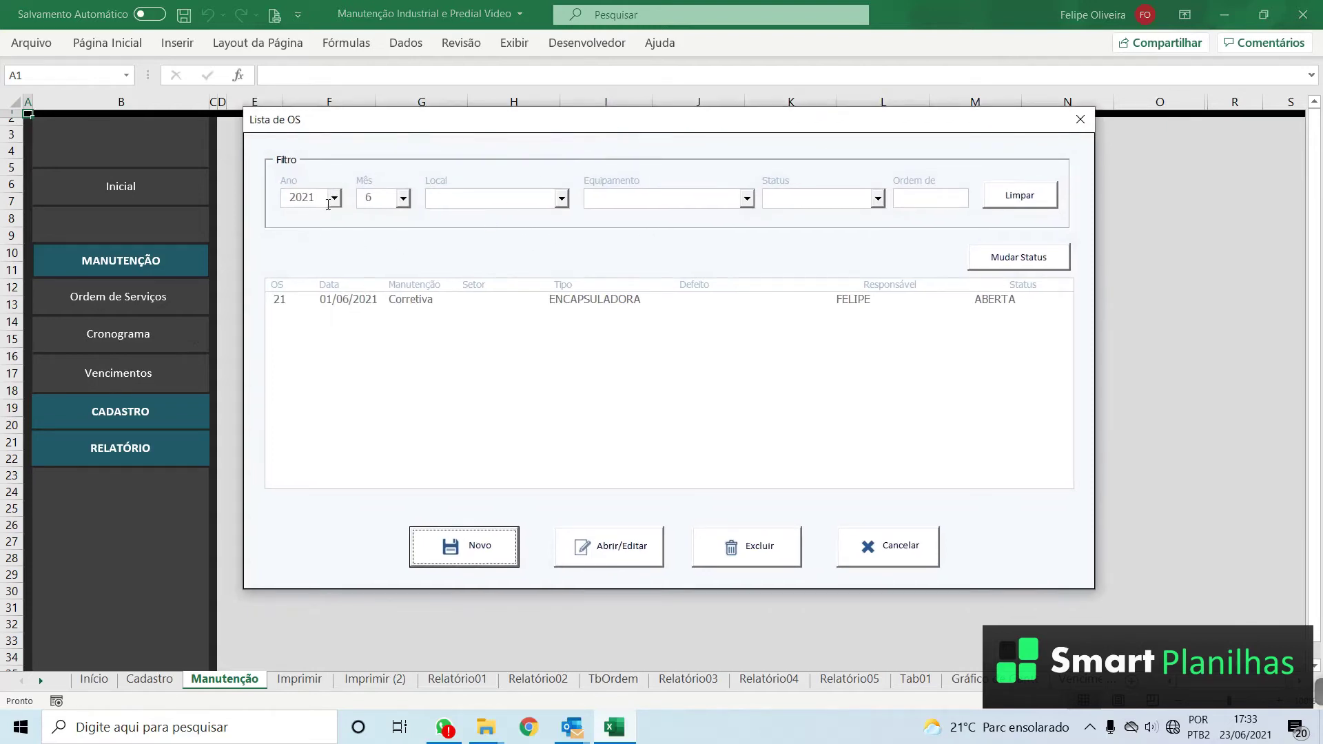
Step: Filter the service order list to month 1 and check the status of the listed orders
left_click(562, 200)
left_click(561, 203)
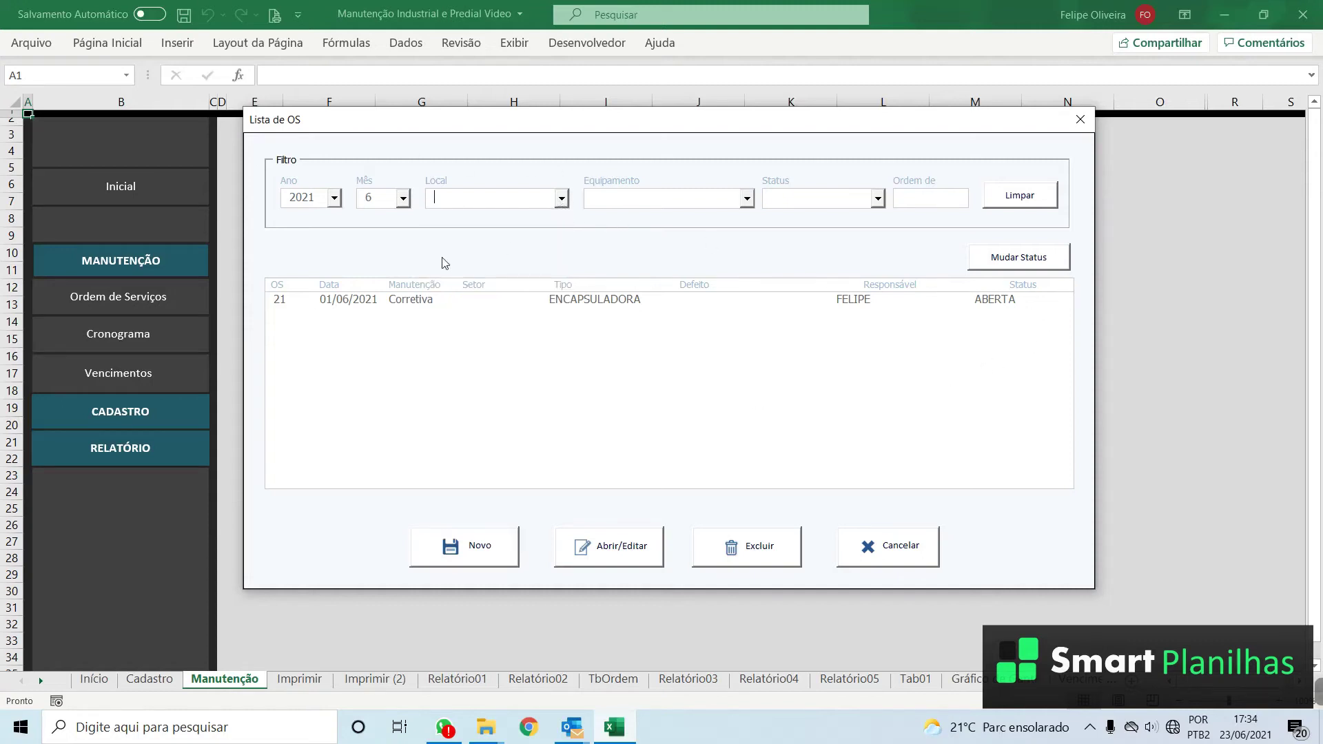
left_click(404, 199)
left_click(405, 218)
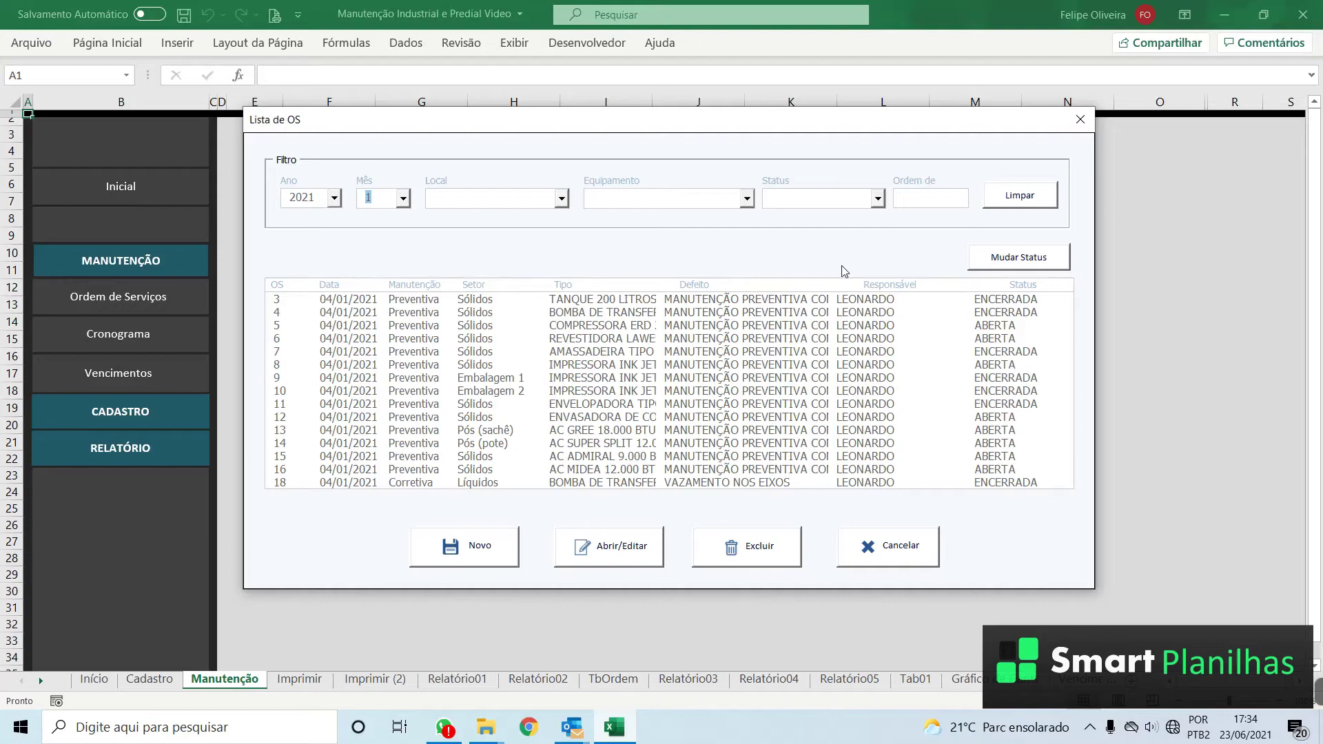
left_click(1016, 301)
left_click(1031, 339)
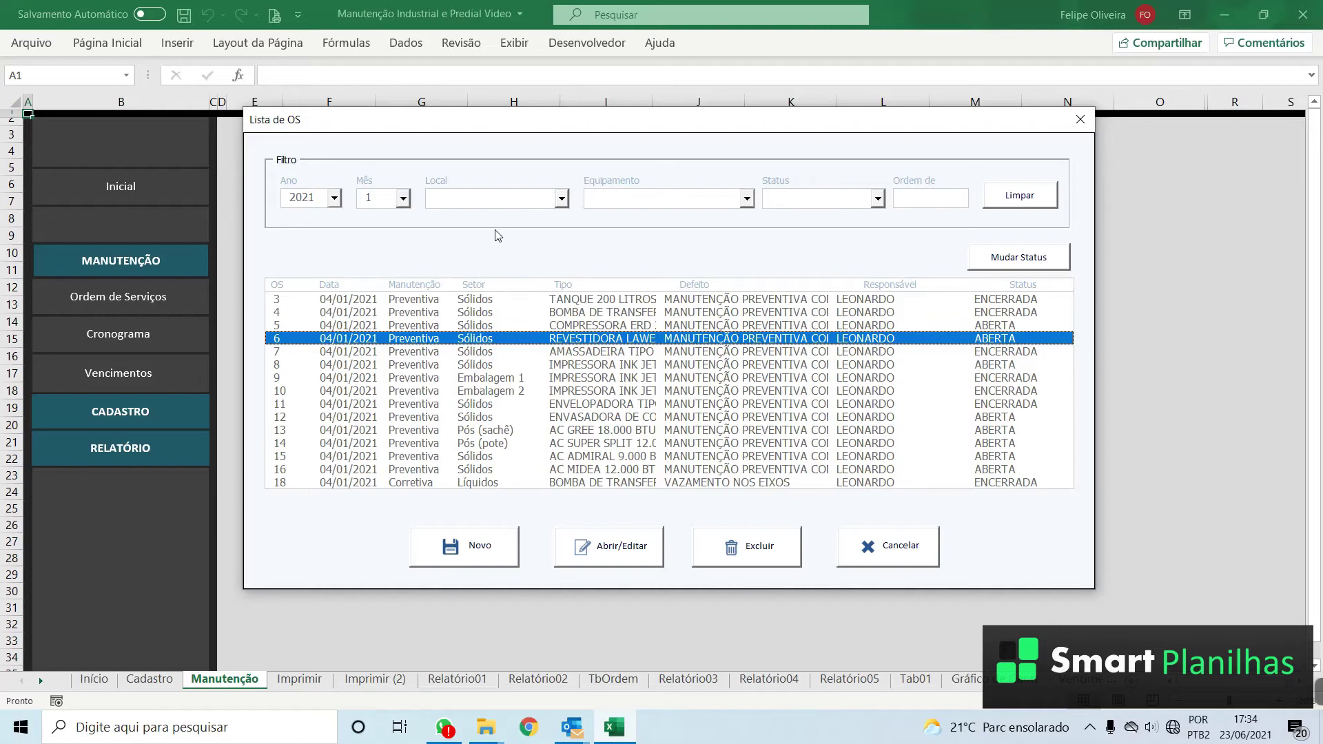
Step: Filter the service orders by the equipment BOMBA DE TRANSFERÊNCIA and look through the matching orders
left_click(747, 199)
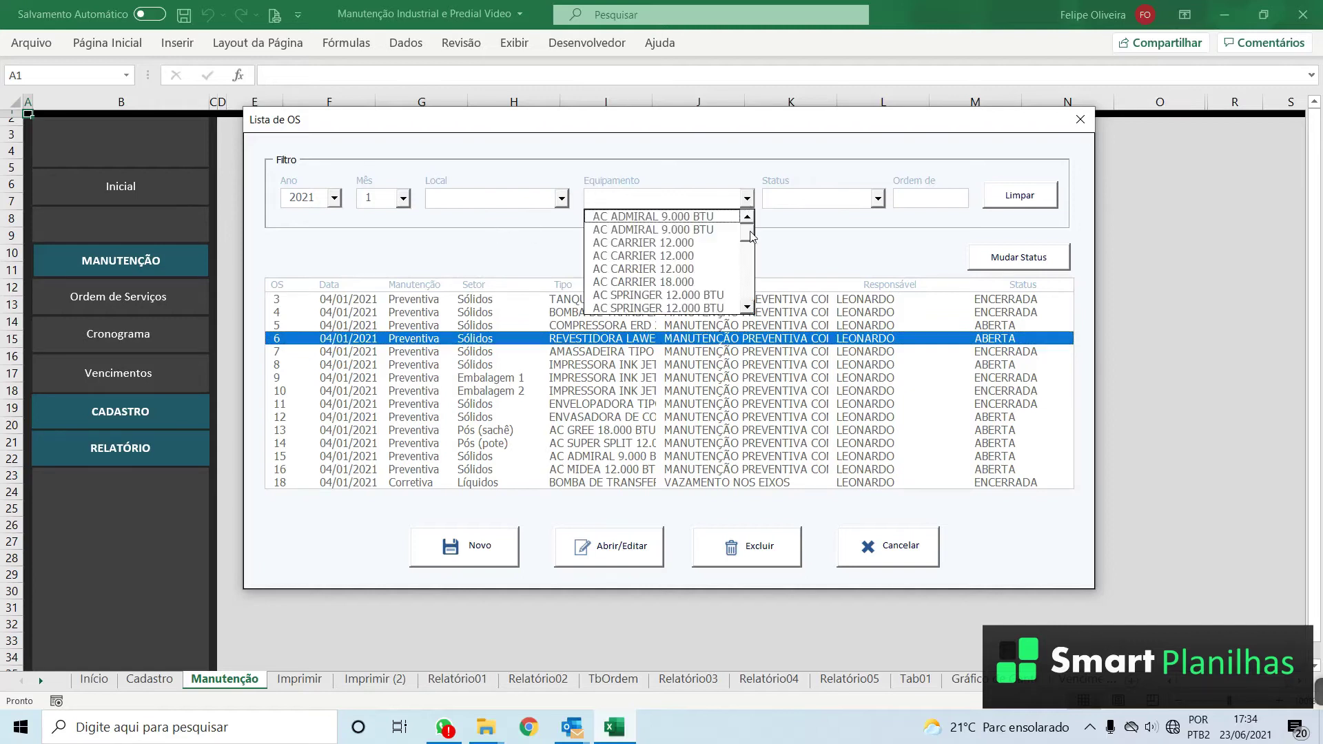
left_click_drag(750, 238, 751, 270)
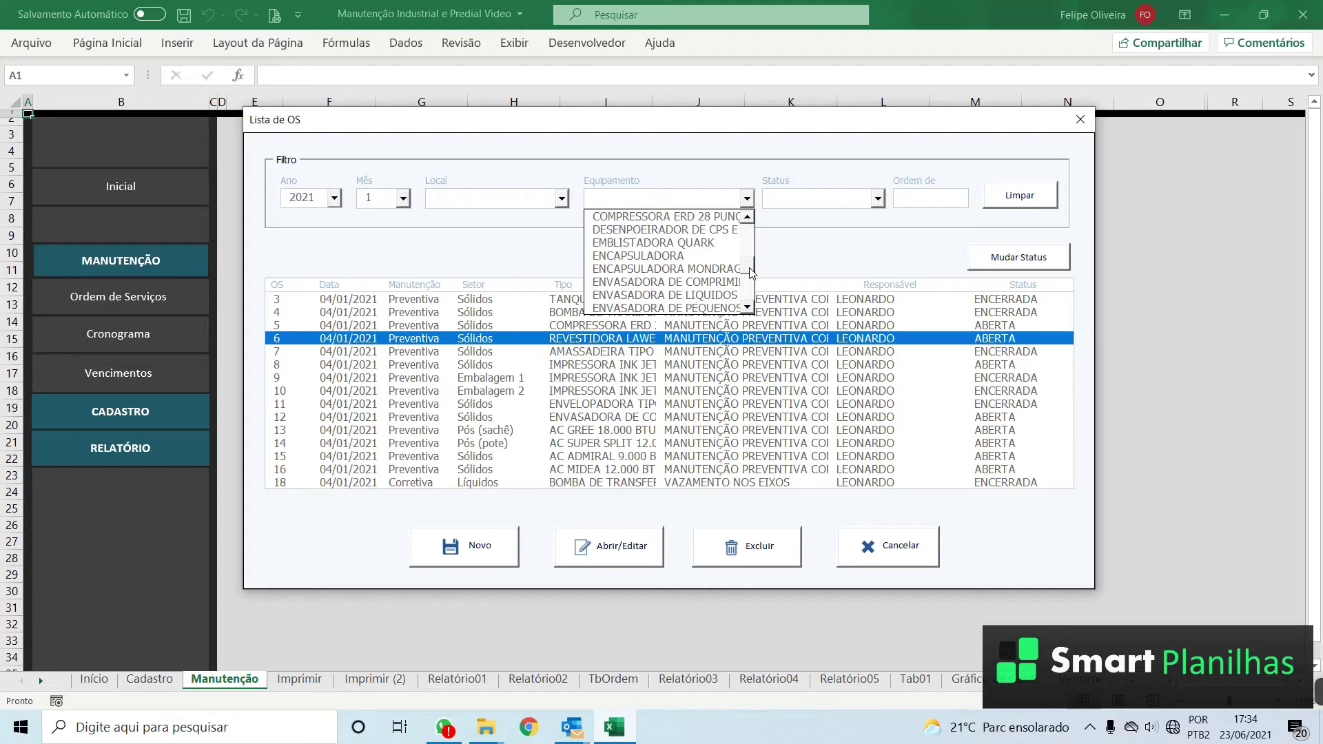
type("BOMBA DE TRANSFERÊNCIA")
left_click(737, 219)
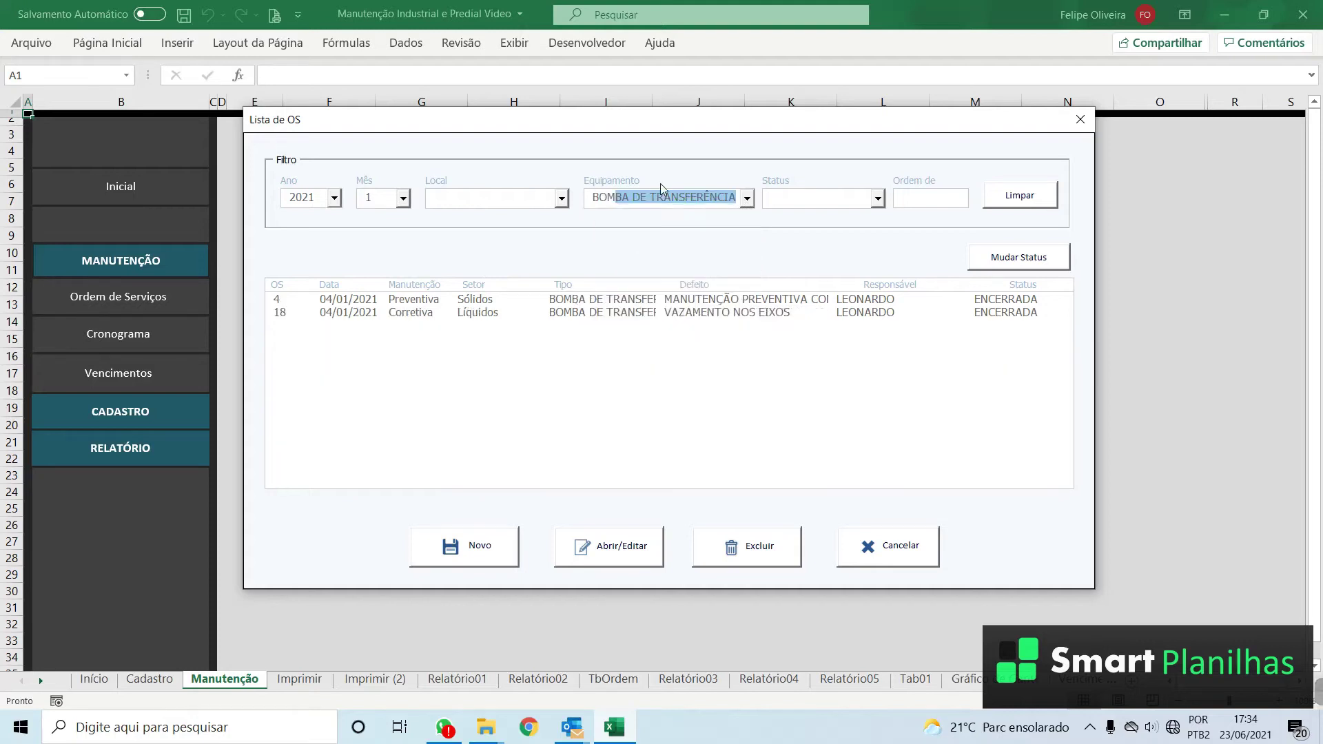
left_click(696, 301)
left_click(698, 312)
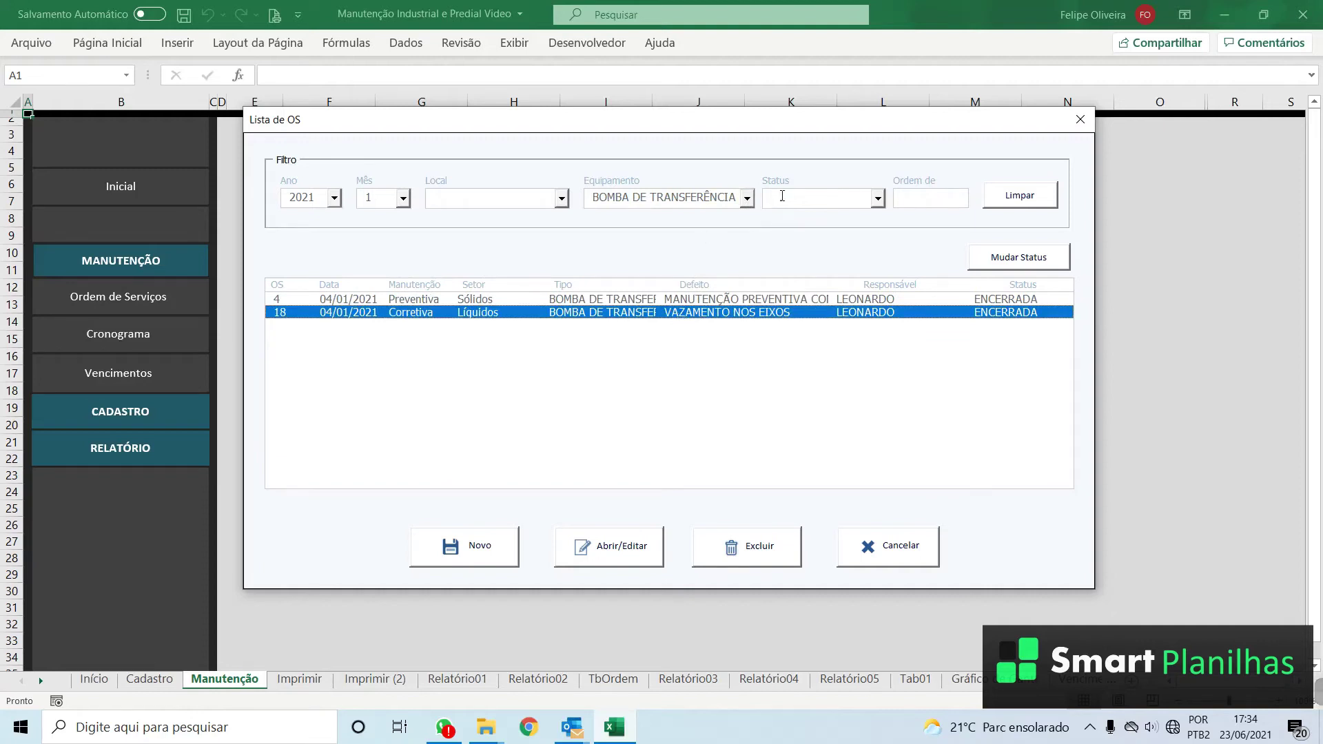
Step: Clear the equipment filter and filter the service orders by the status ABERTA
left_click(1019, 195)
left_click(877, 198)
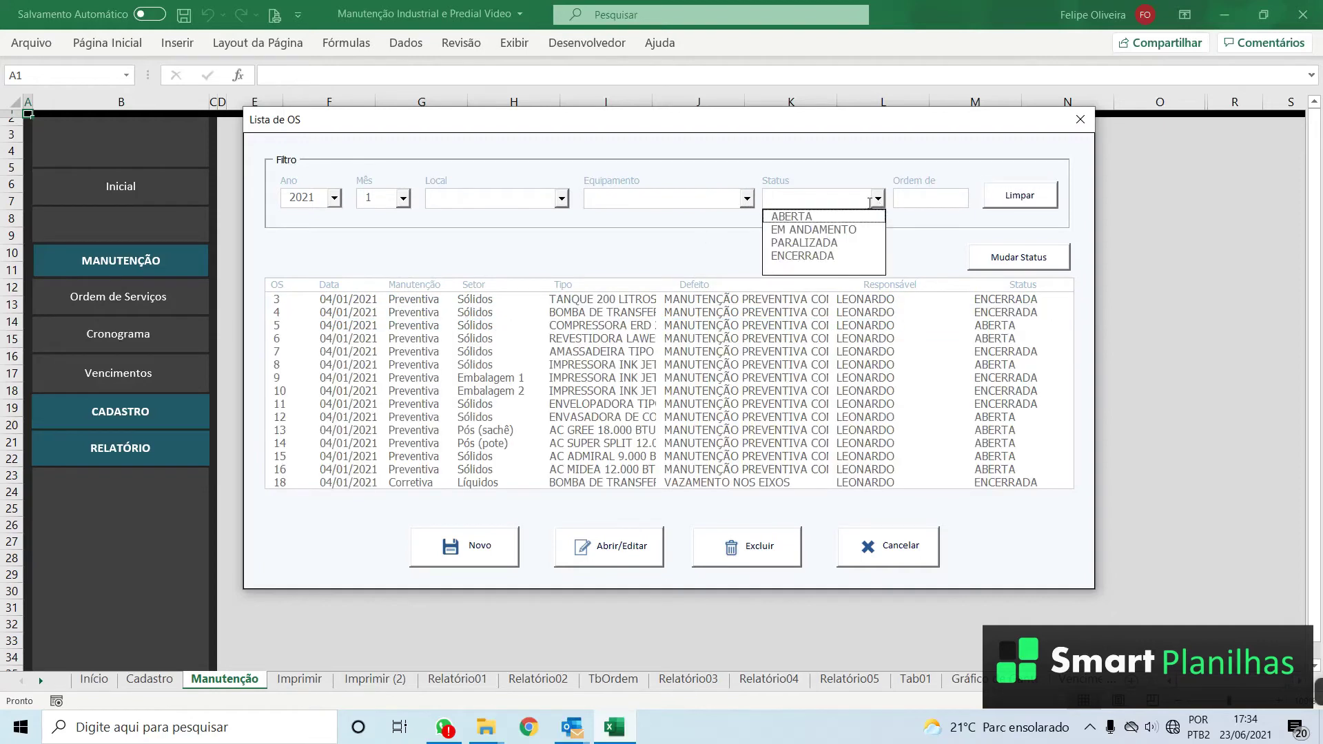
left_click(856, 218)
Step: Remove the status filter and filter the list by a service order number
left_click(877, 198)
key("Escape")
key("Delete")
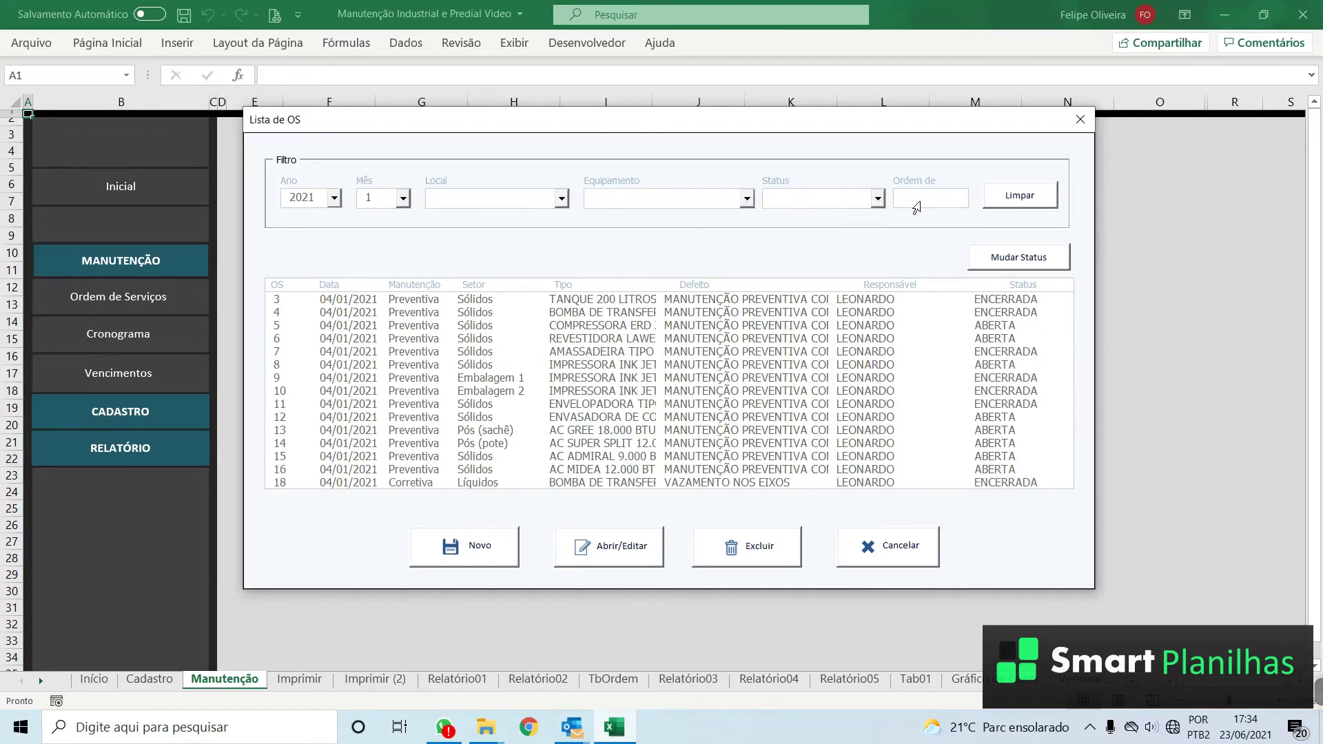
type("10")
key("Return")
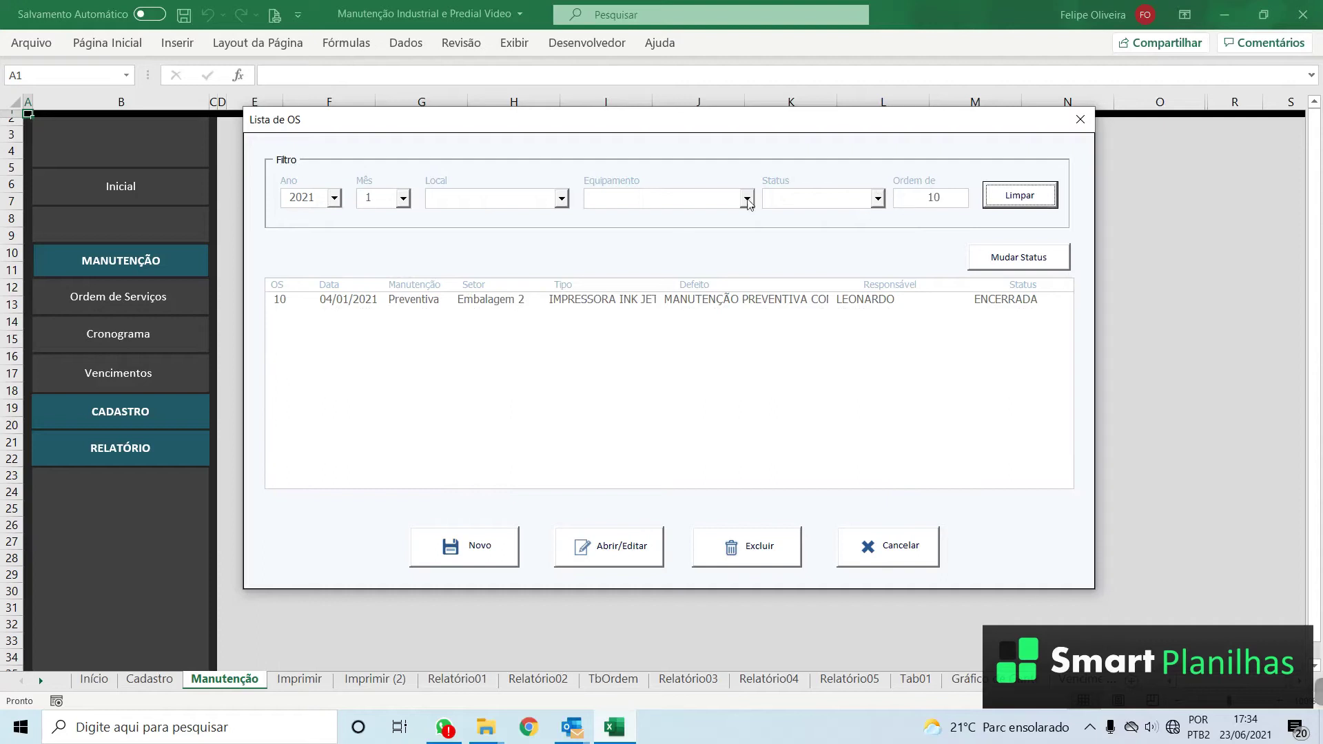
Step: Clear the order number filter and check the status options available for service order 8 without changing its status
left_click(529, 302)
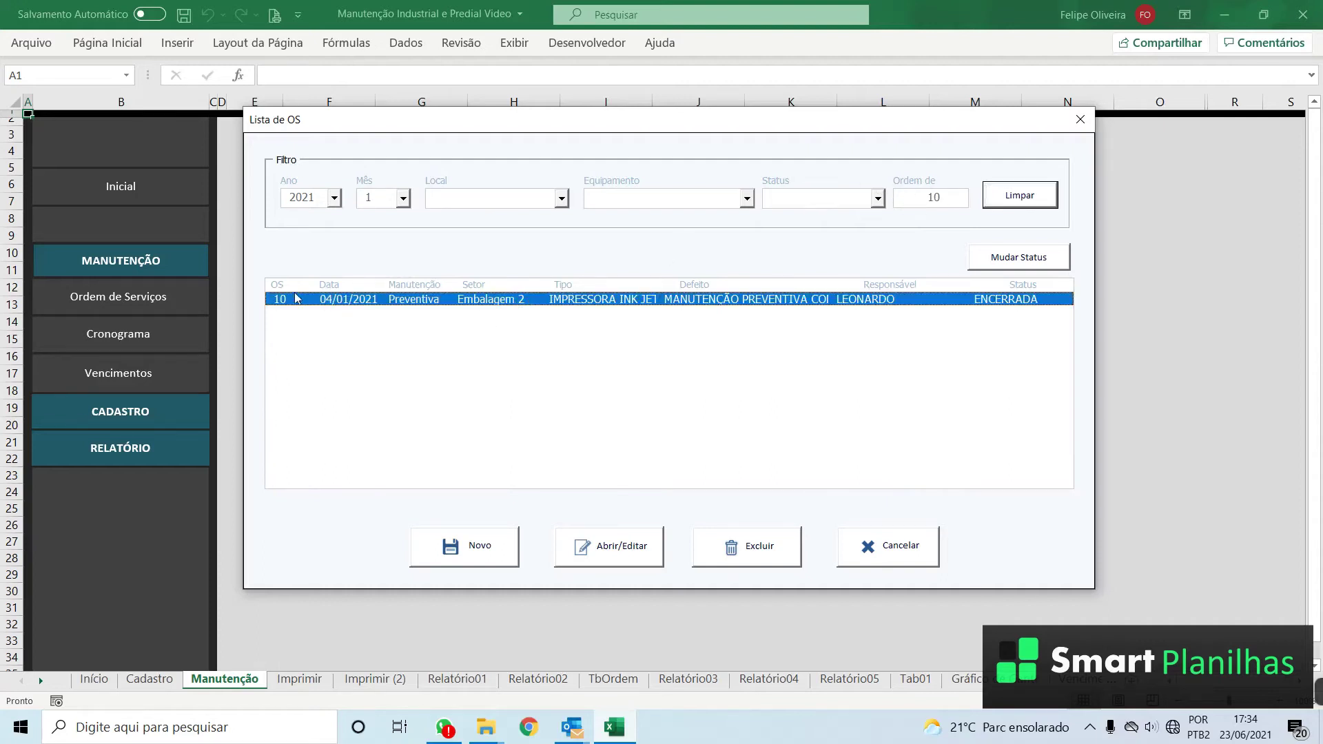
left_click(1027, 204)
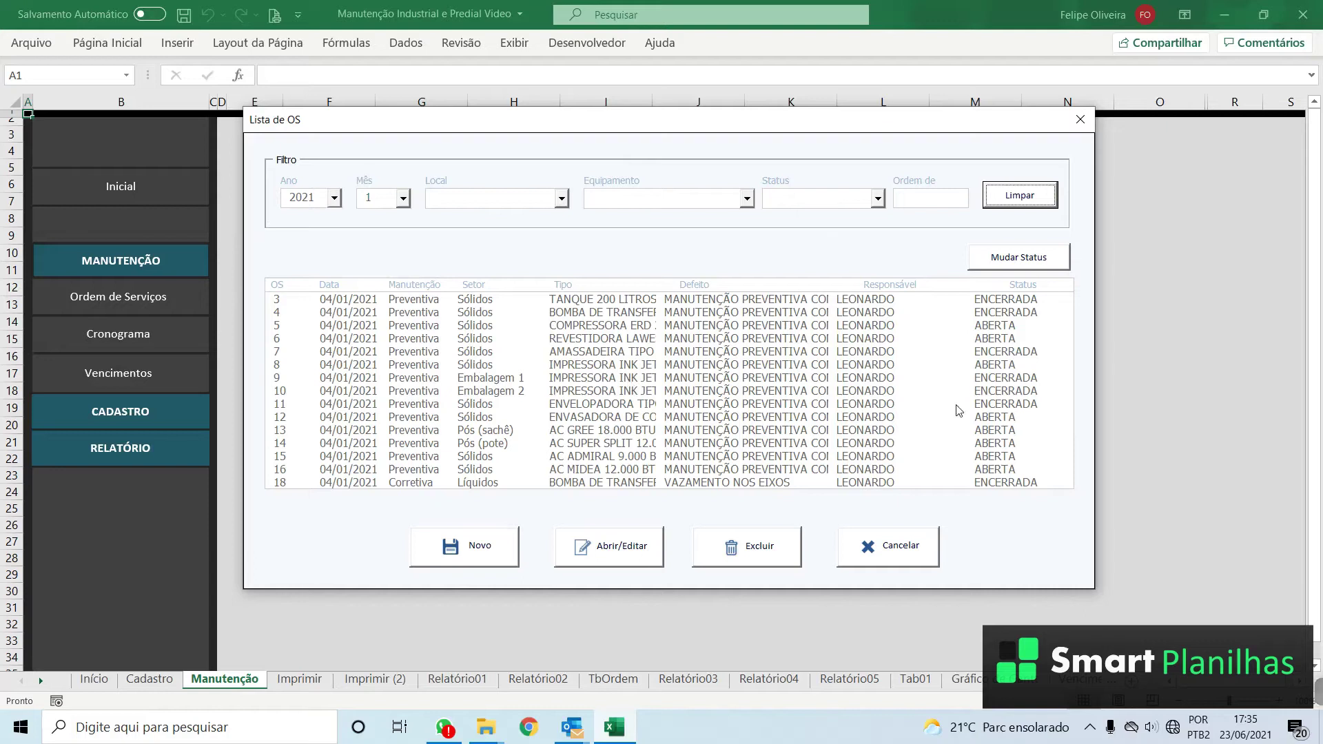
left_click(1000, 366)
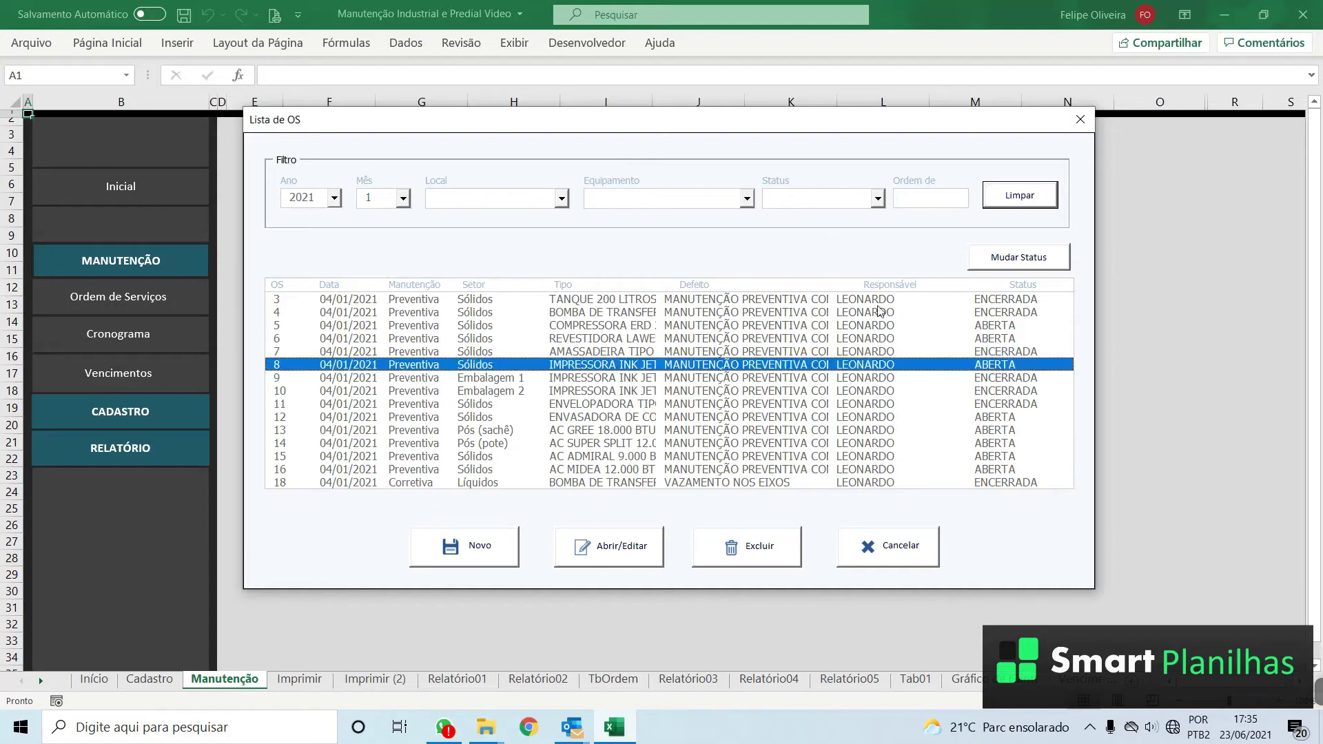
left_click(1021, 257)
left_click(735, 340)
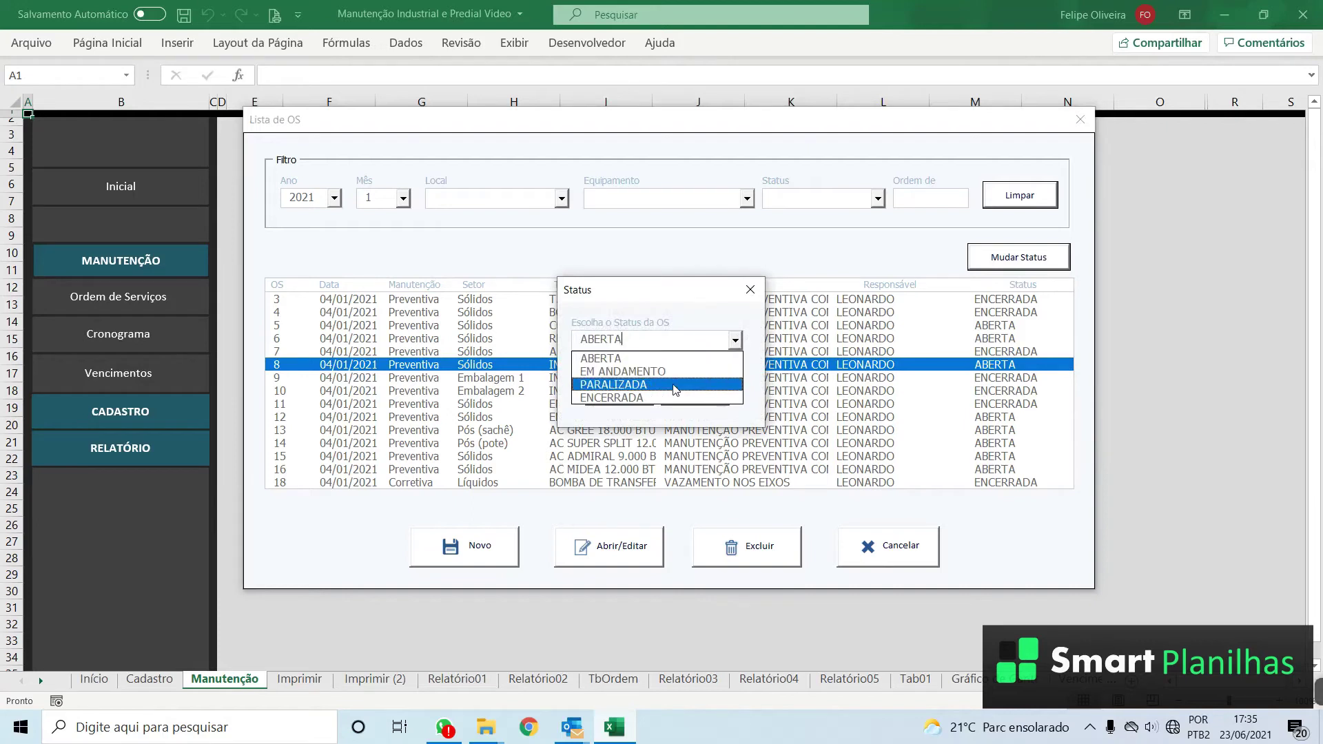
left_click(750, 290)
Step: Filter the service order list to month 6
left_click(403, 200)
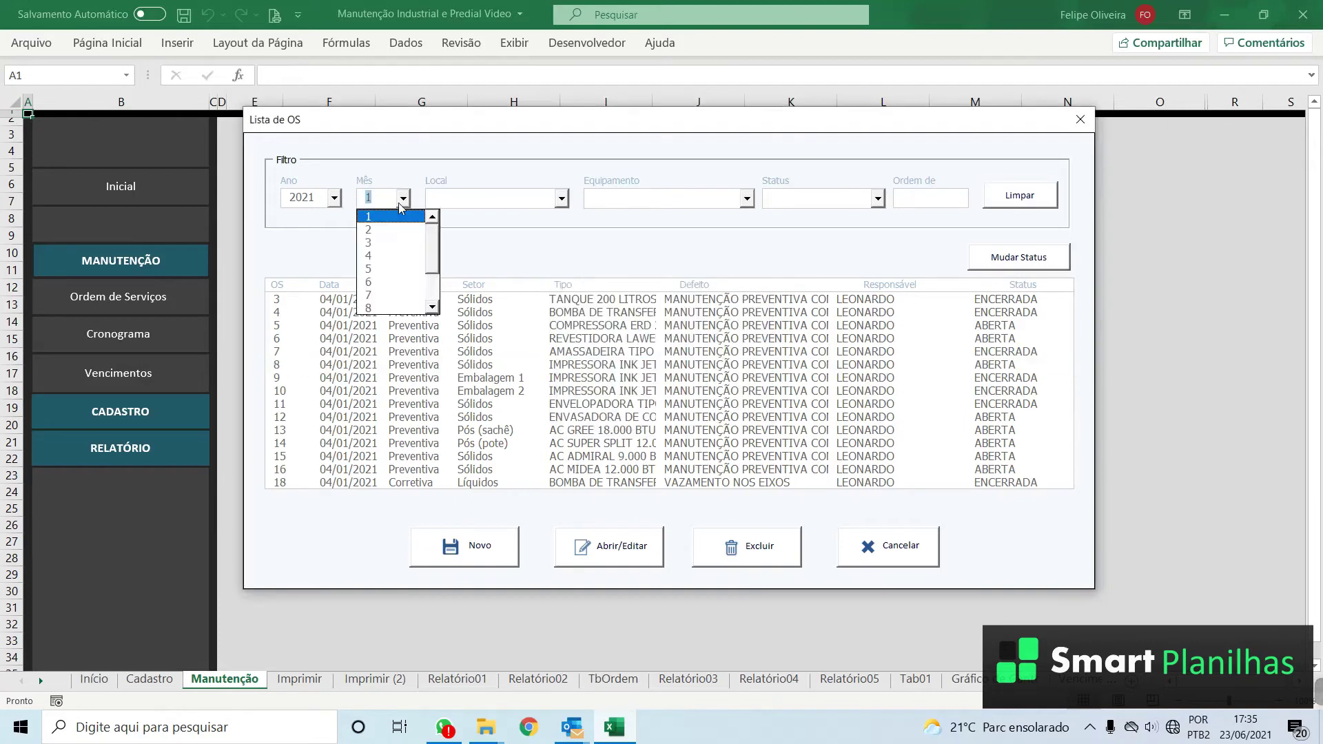
type("6")
left_click(403, 199)
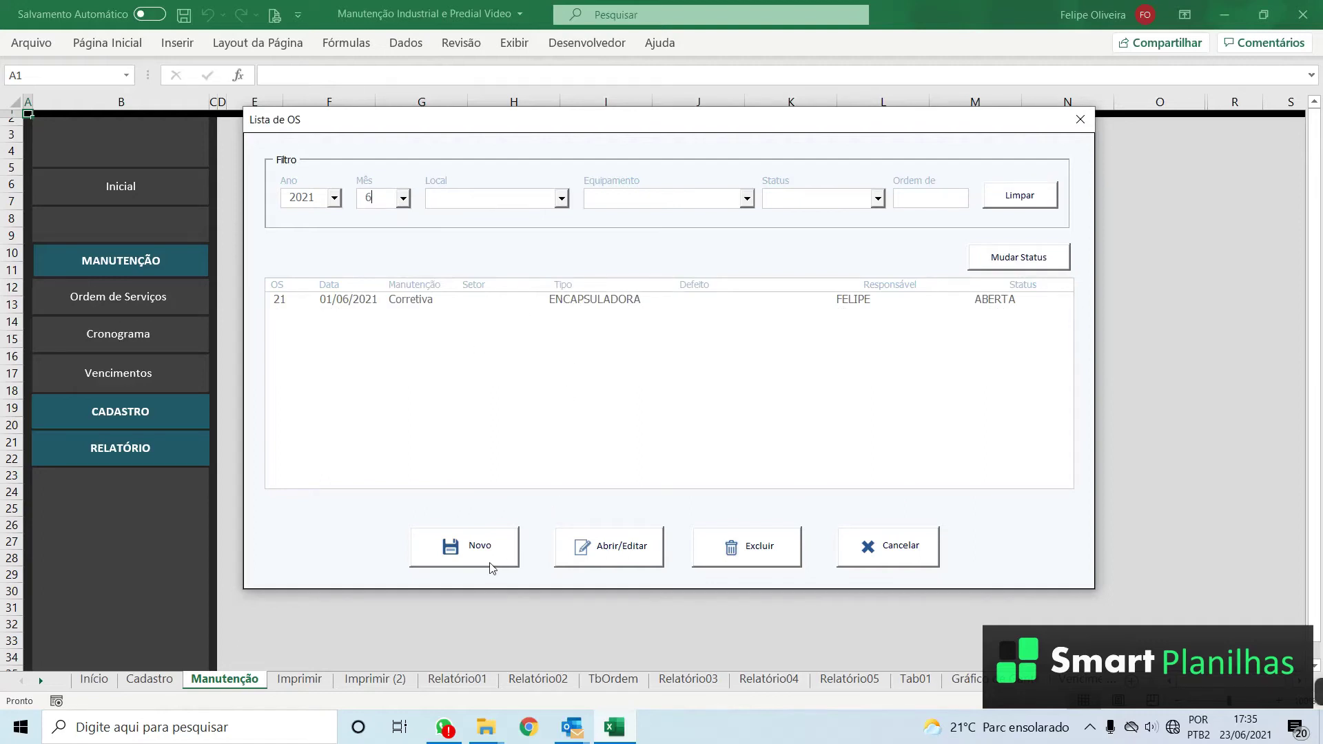
Step: Start a new service order, check the opening date calendar and the type options, and keep the type EQUIPAMENTO
left_click(462, 560)
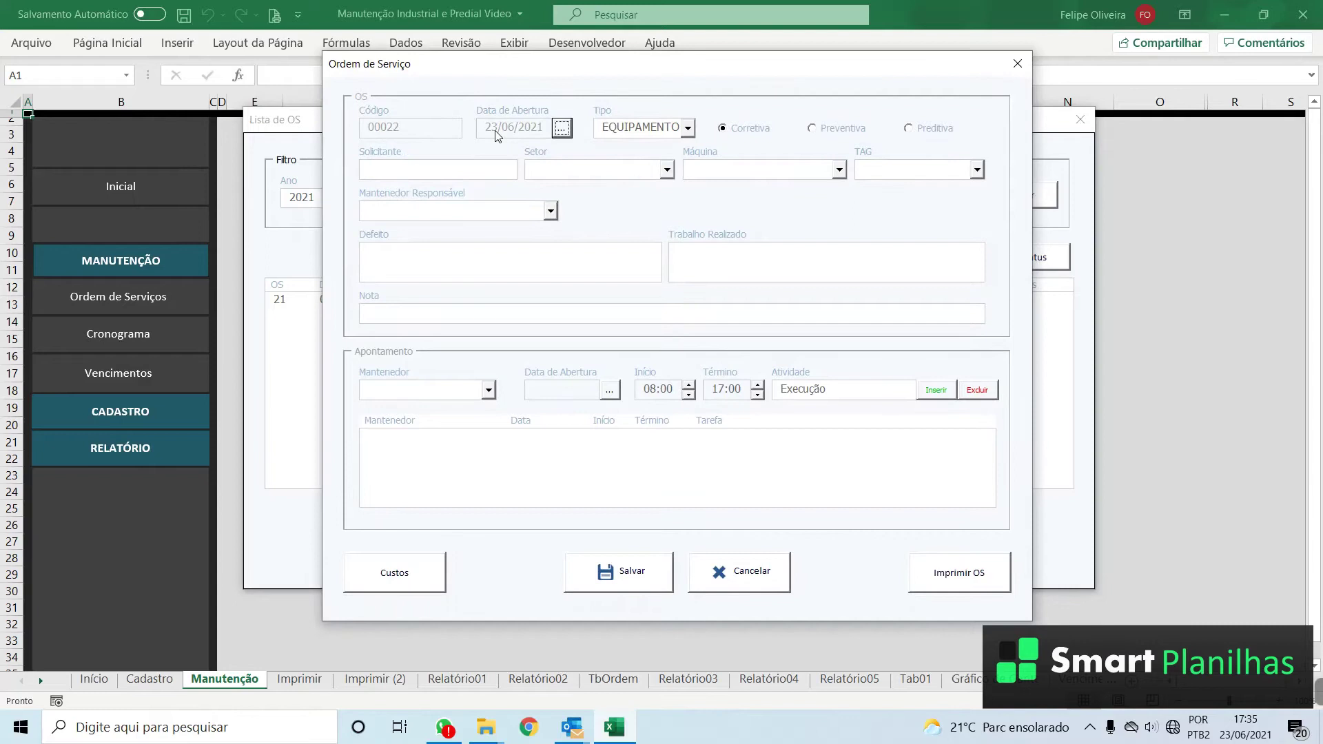
left_click(552, 130)
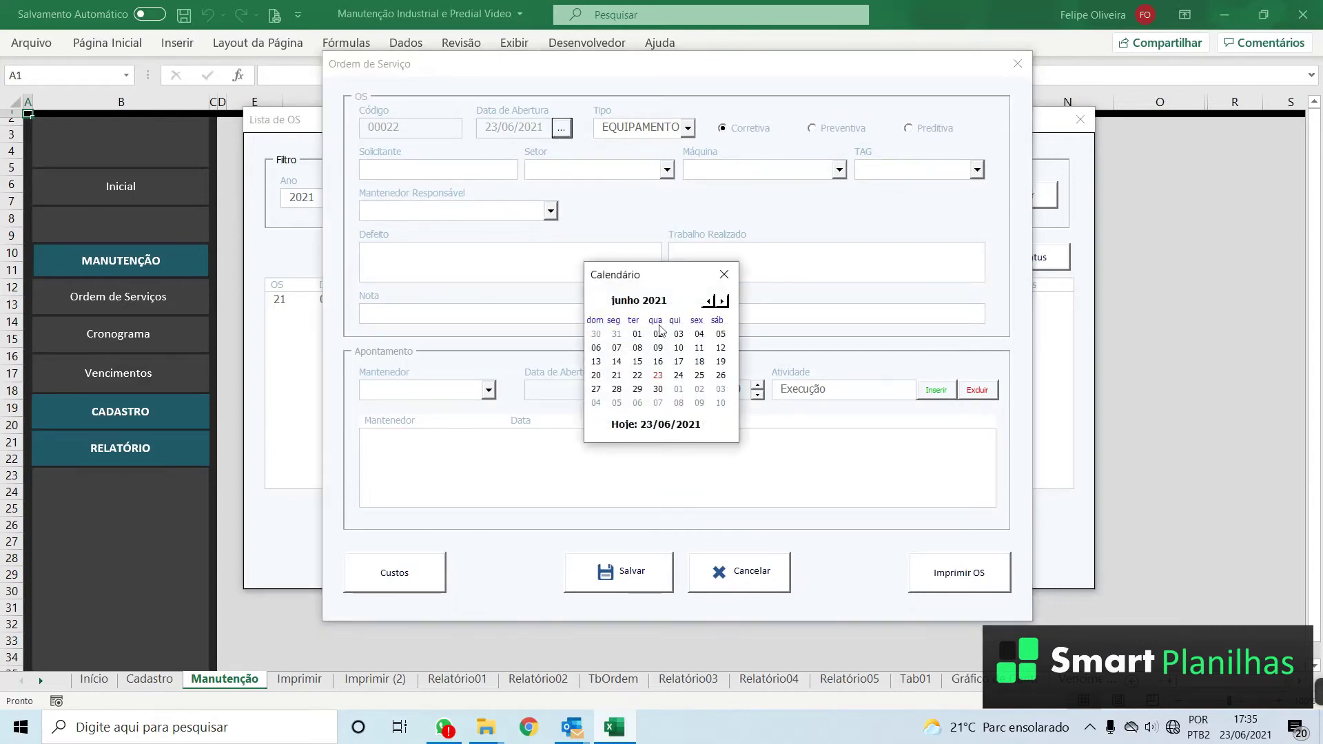
left_click(722, 277)
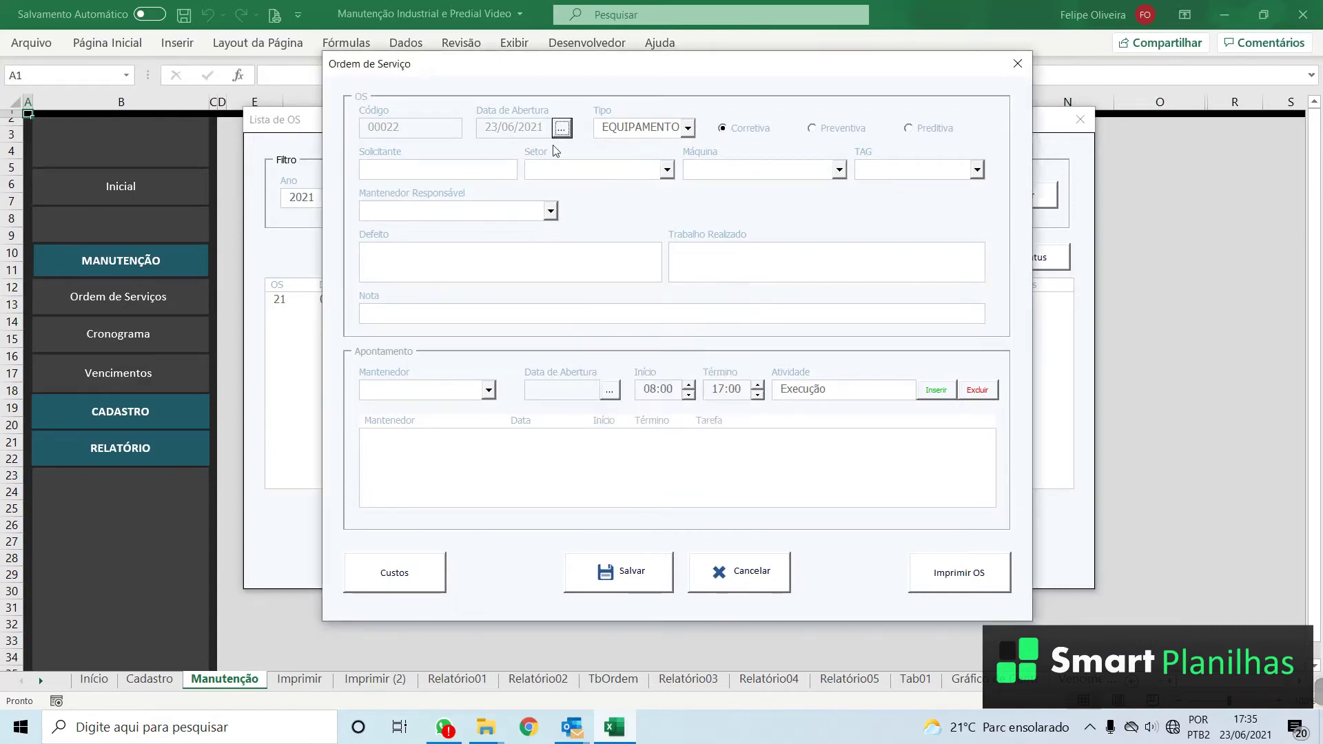
left_click(687, 128)
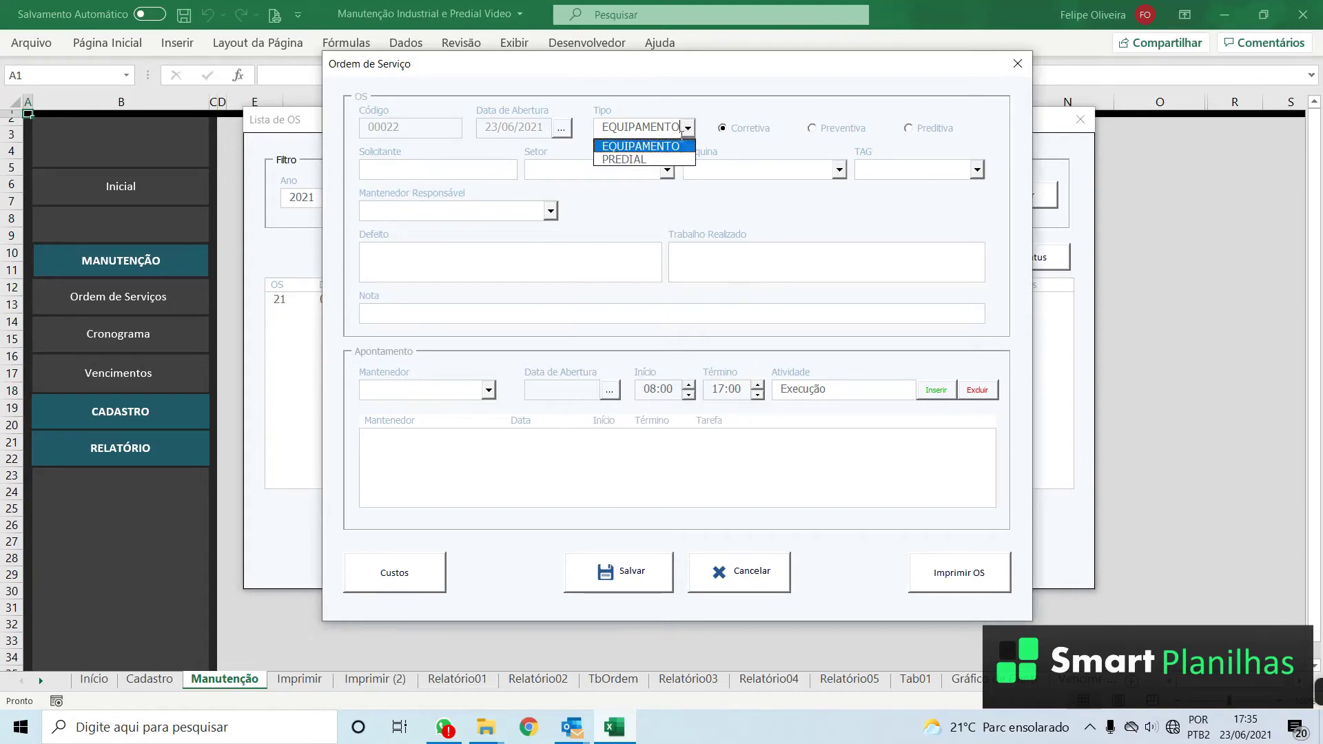
left_click(673, 128)
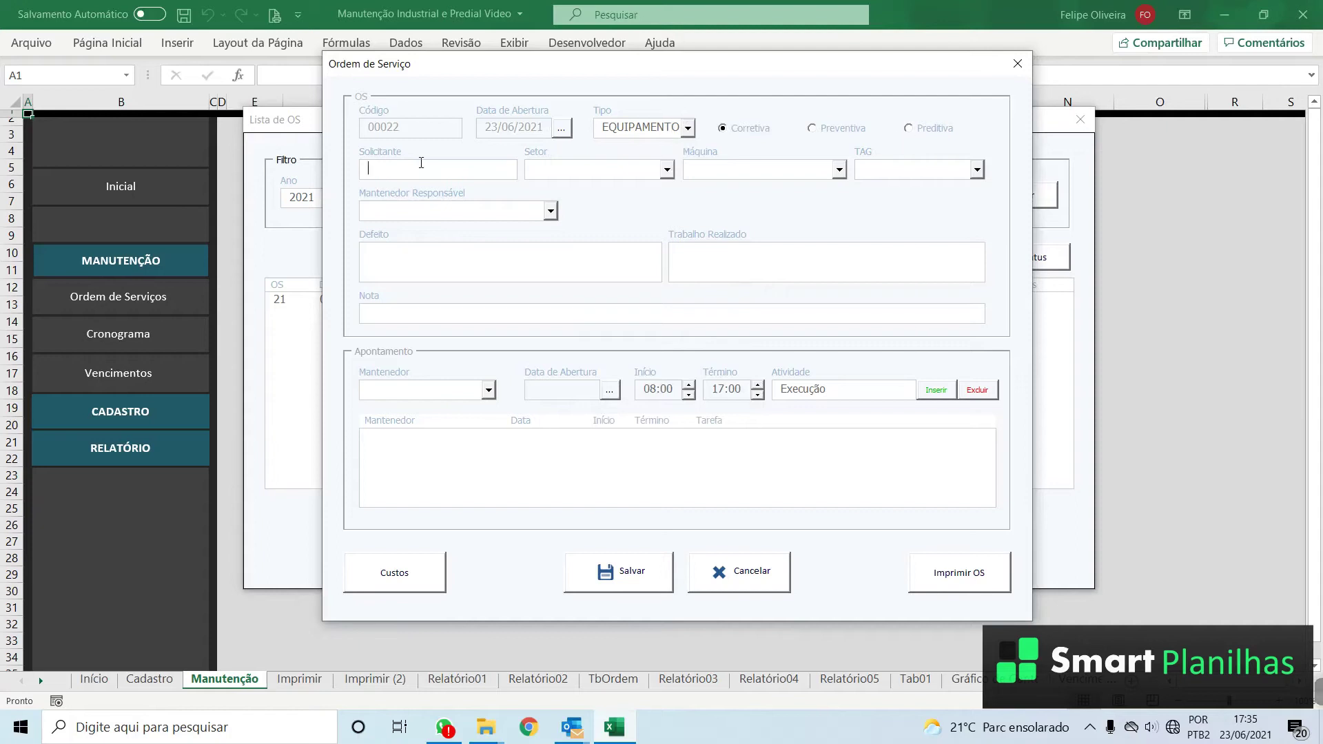
Step: Enter the requester's name and set the service order's sector to Produção
type("JOÃO")
left_click(667, 170)
mouse_move(668, 215)
left_mouse_down()
mouse_move(669, 228)
mouse_move(670, 191)
left_mouse_up()
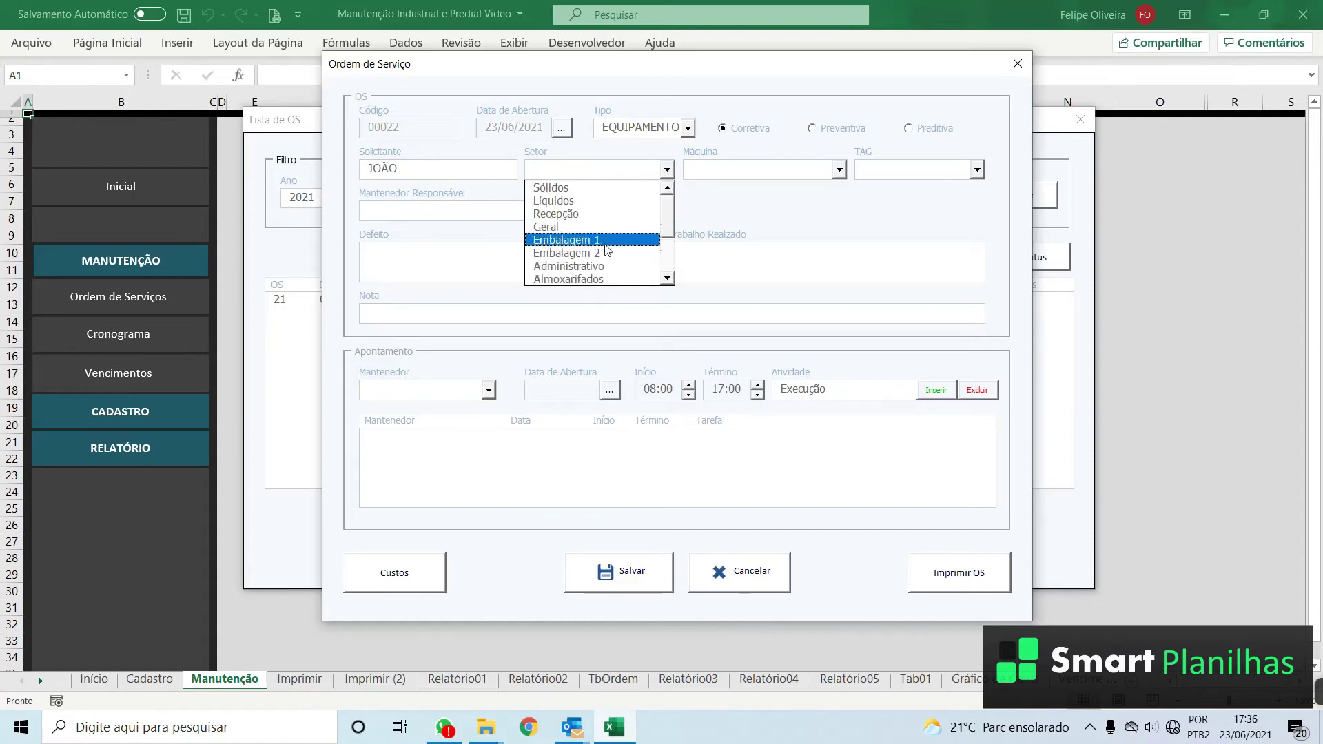
left_click(668, 260)
left_click(593, 241)
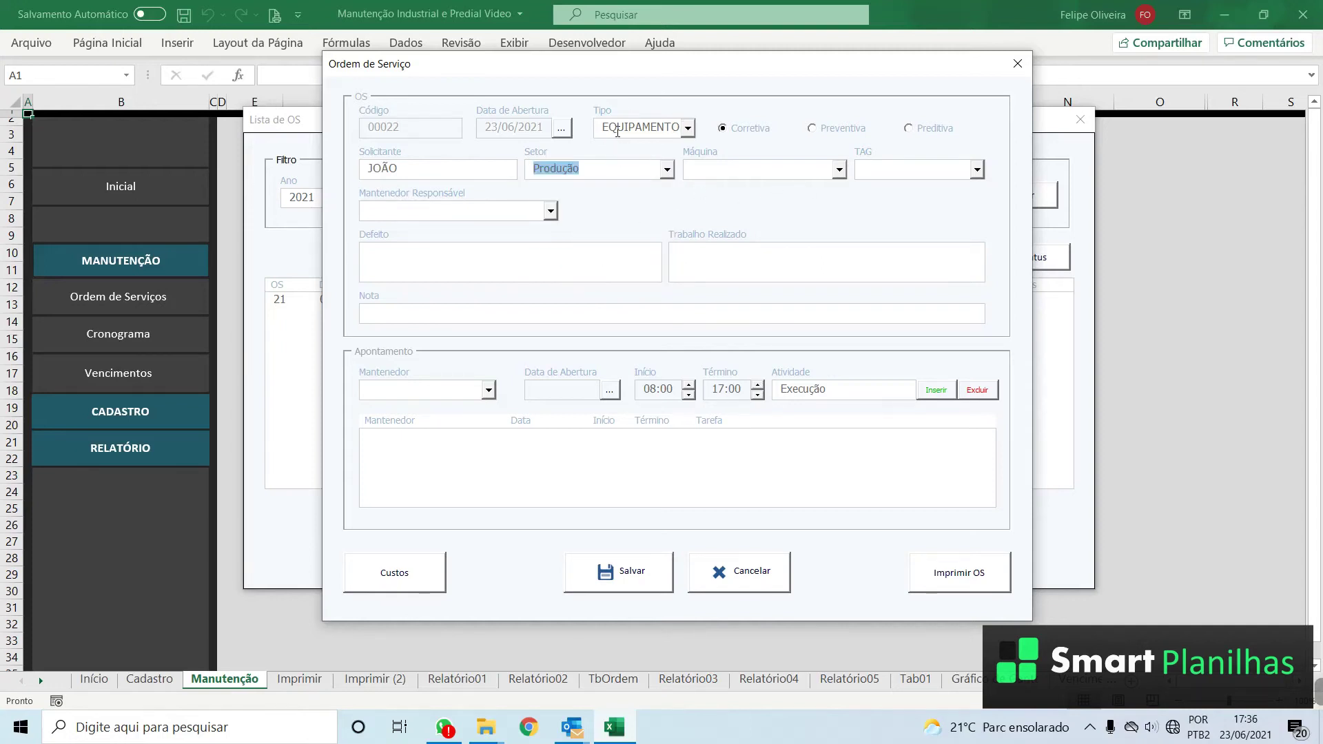
Step: Select TORNO CONVENCIONAL as the machine for the service order
left_click(835, 171)
left_click_drag(836, 201, 836, 265)
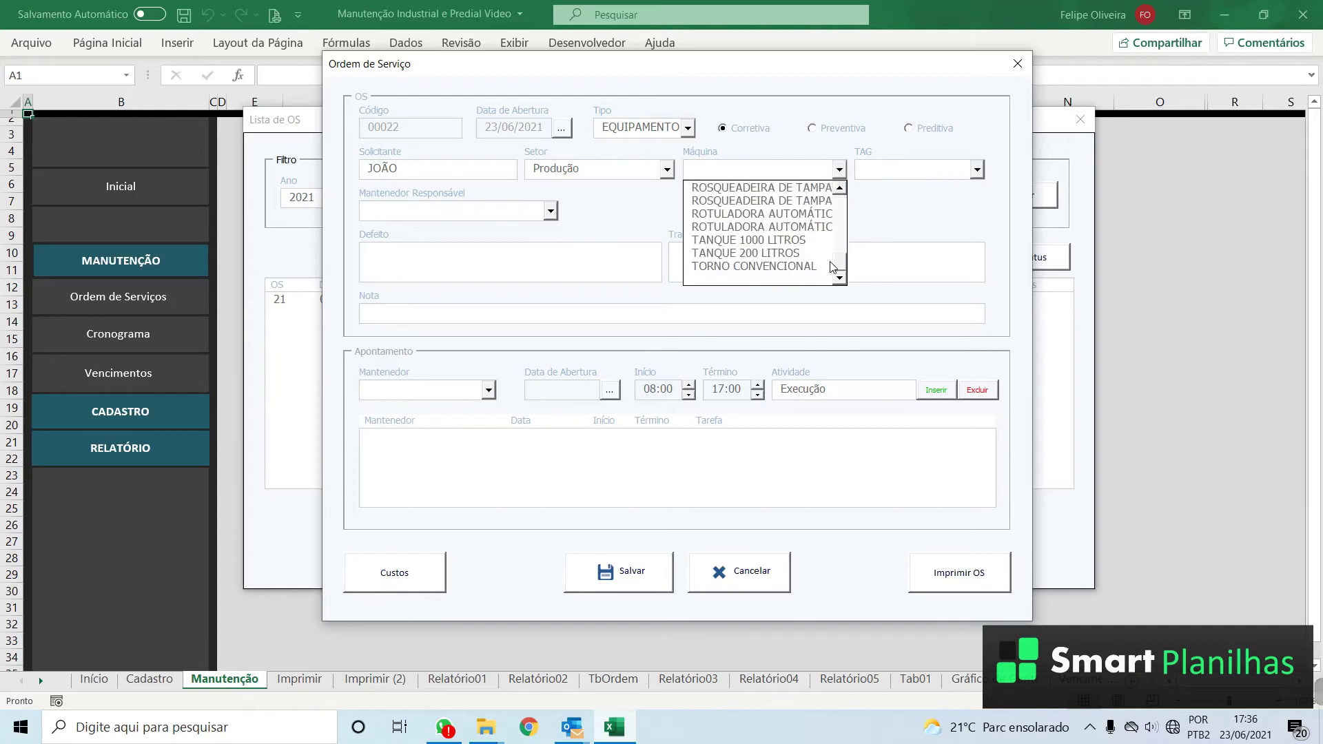
left_click(808, 266)
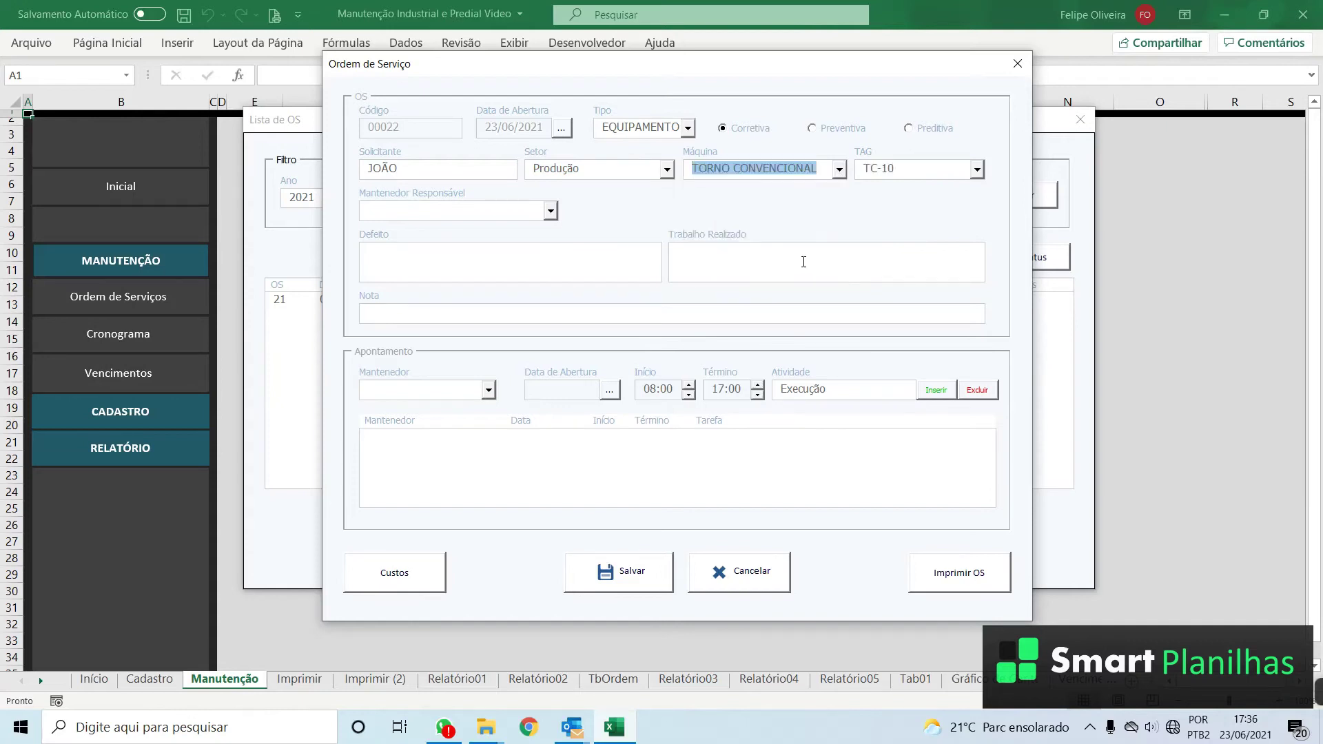
Step: Switch the equipment TAG to MA-28 and return it to TC-10
left_click(977, 169)
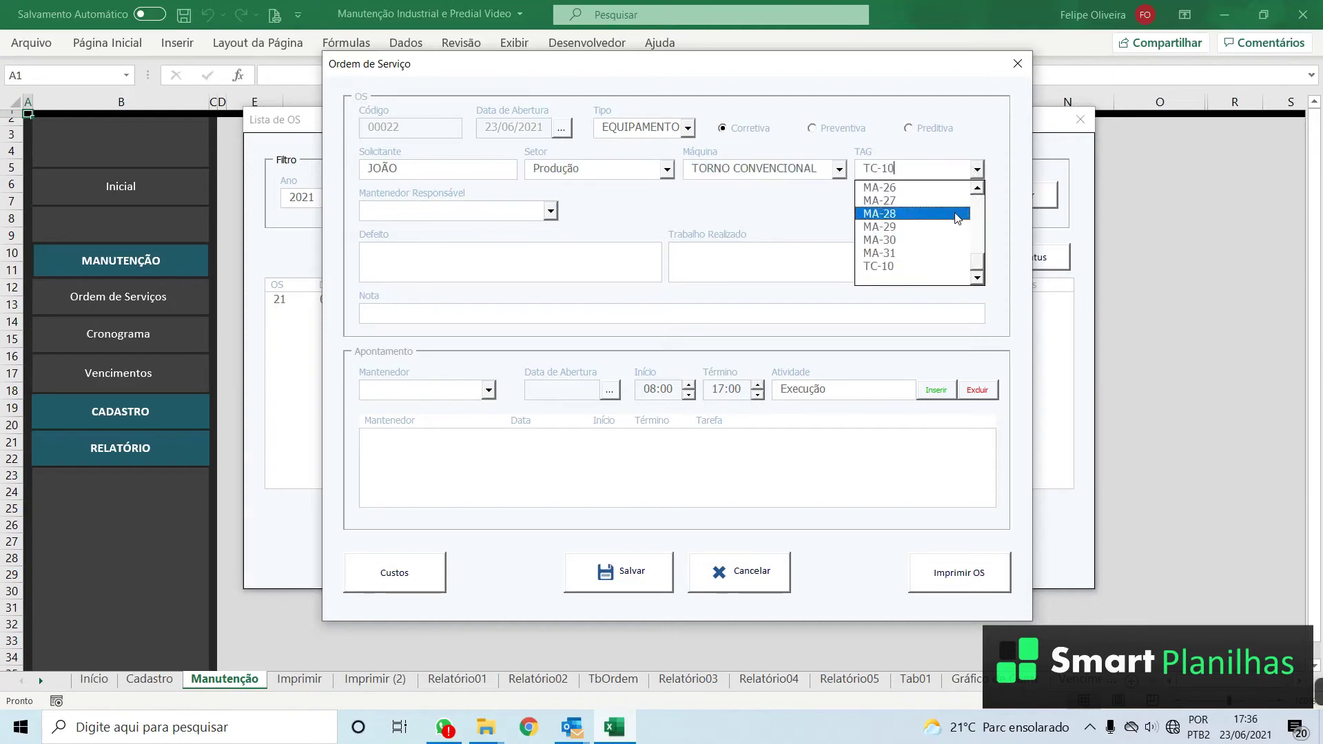
left_click(958, 218)
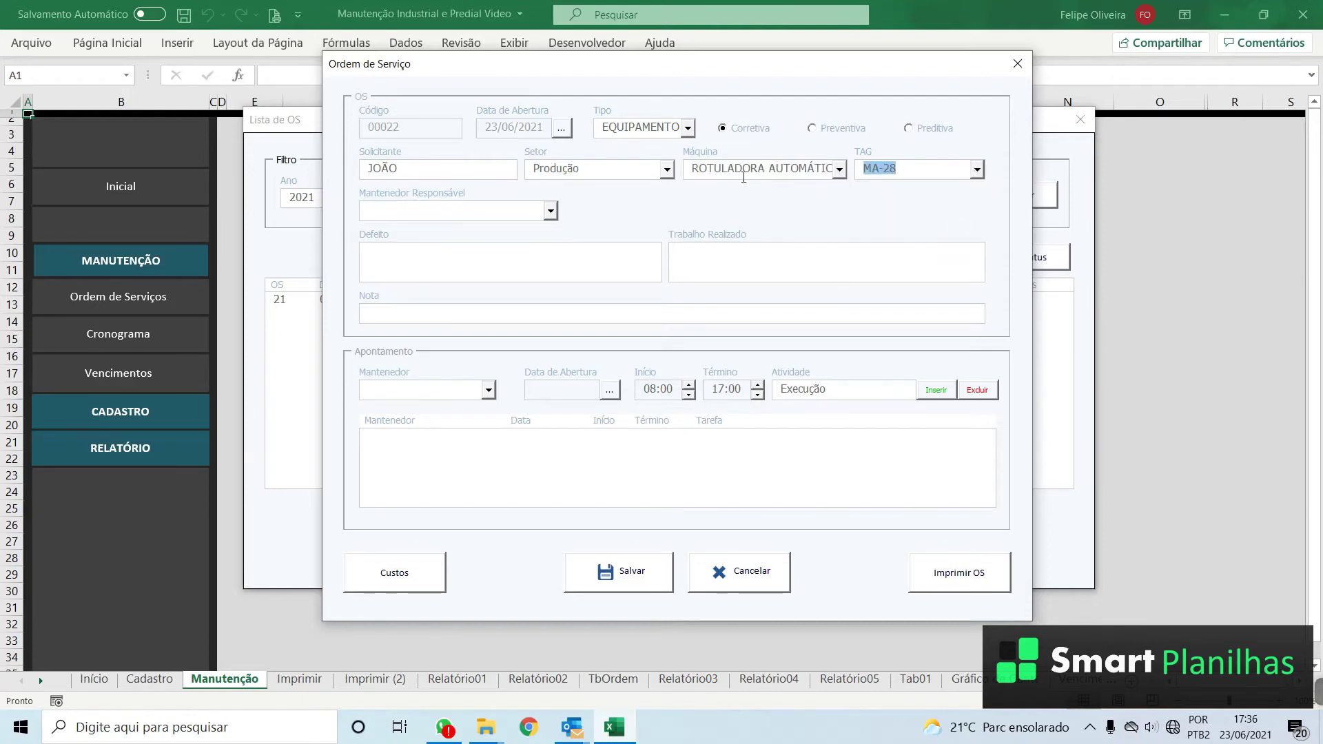
left_click(977, 170)
left_click(910, 260)
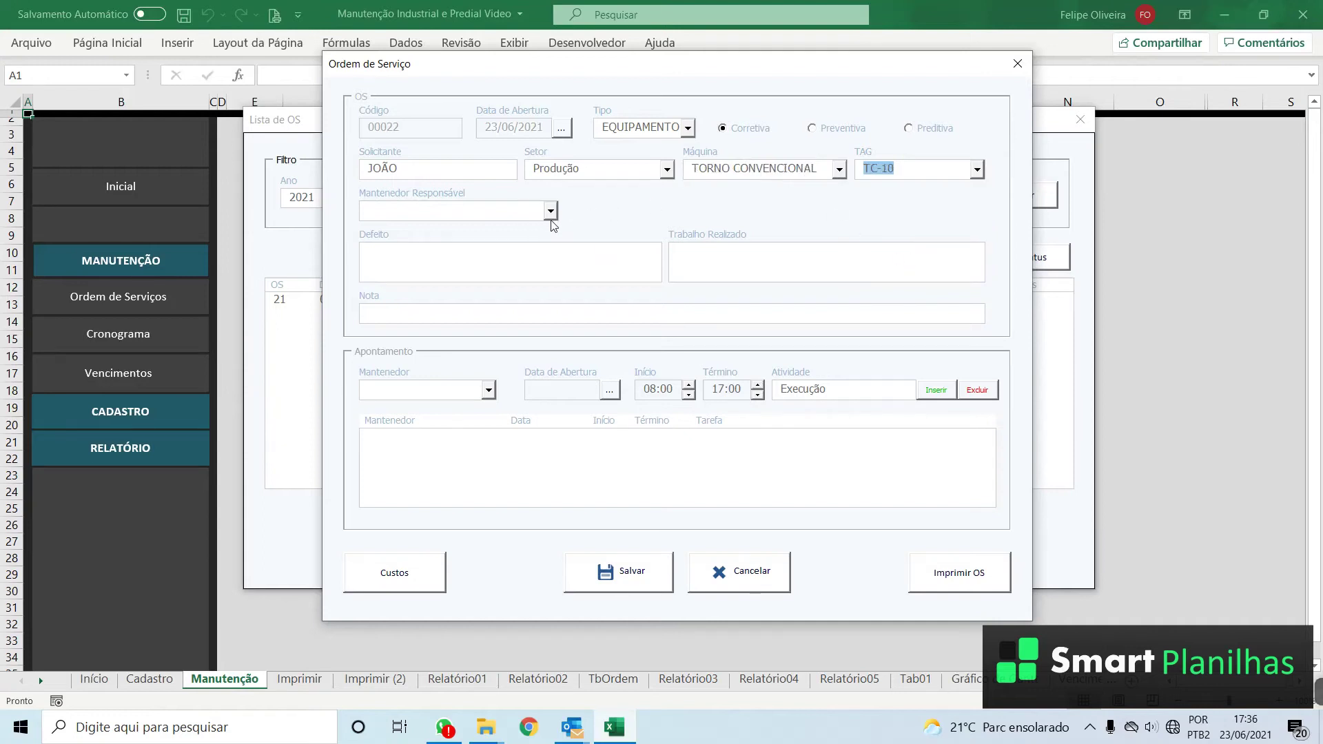
Step: Look at the list of responsible maintainers and enter a maintainer's name for the service order
left_click(551, 211)
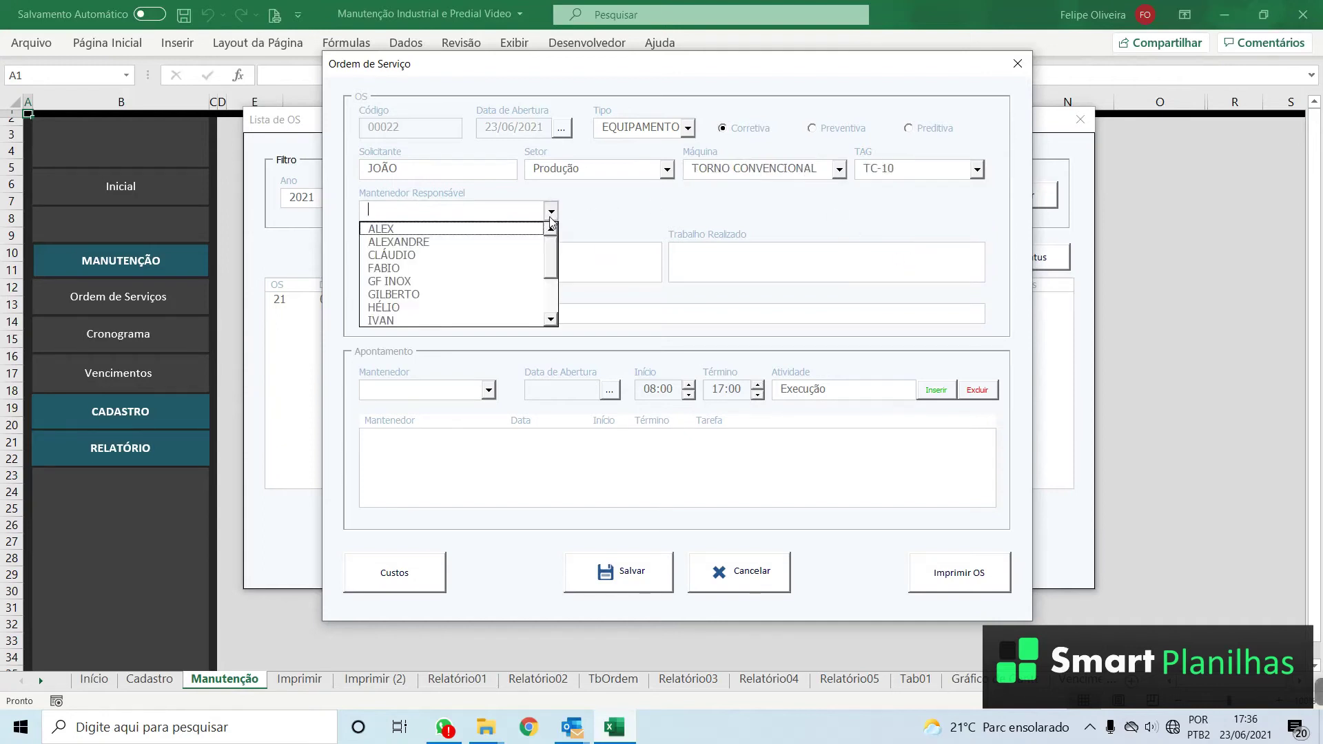
mouse_move(553, 249)
left_mouse_down()
mouse_move(554, 298)
mouse_move(555, 251)
left_mouse_up()
left_click(466, 214)
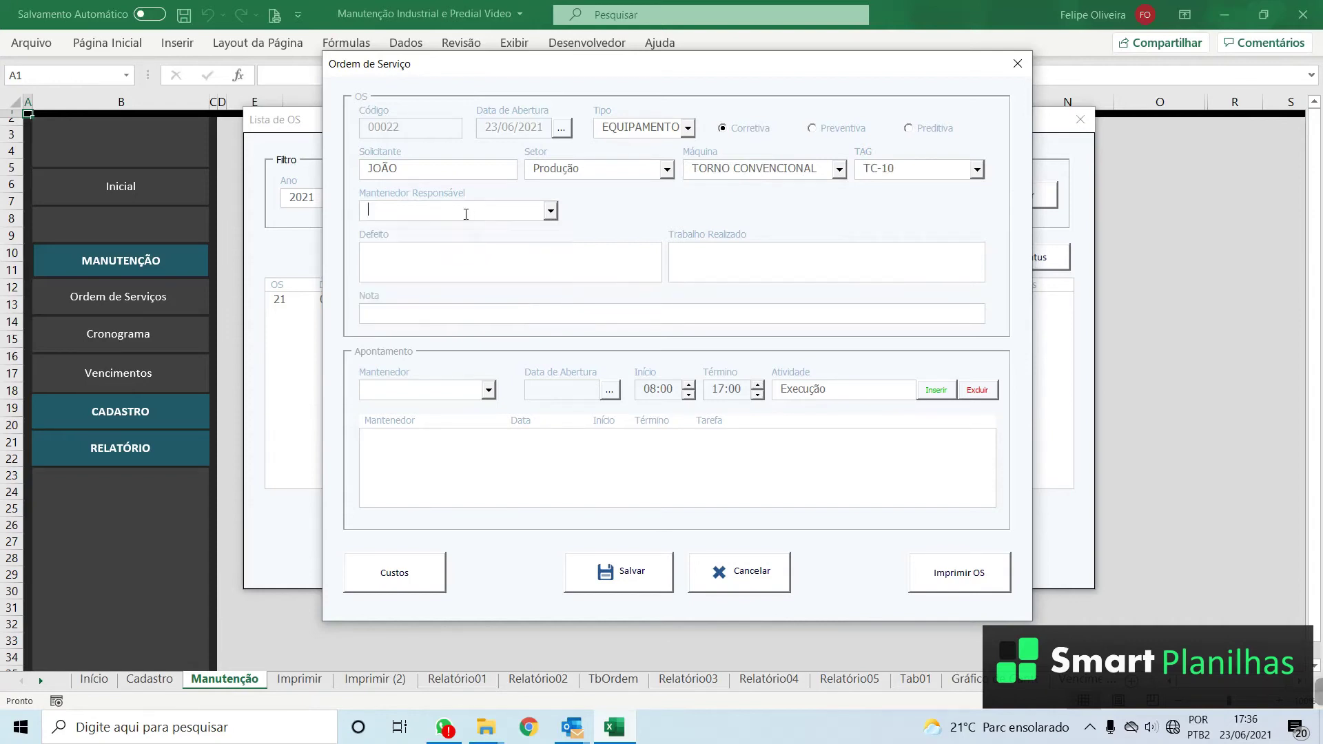
type("CARLO")
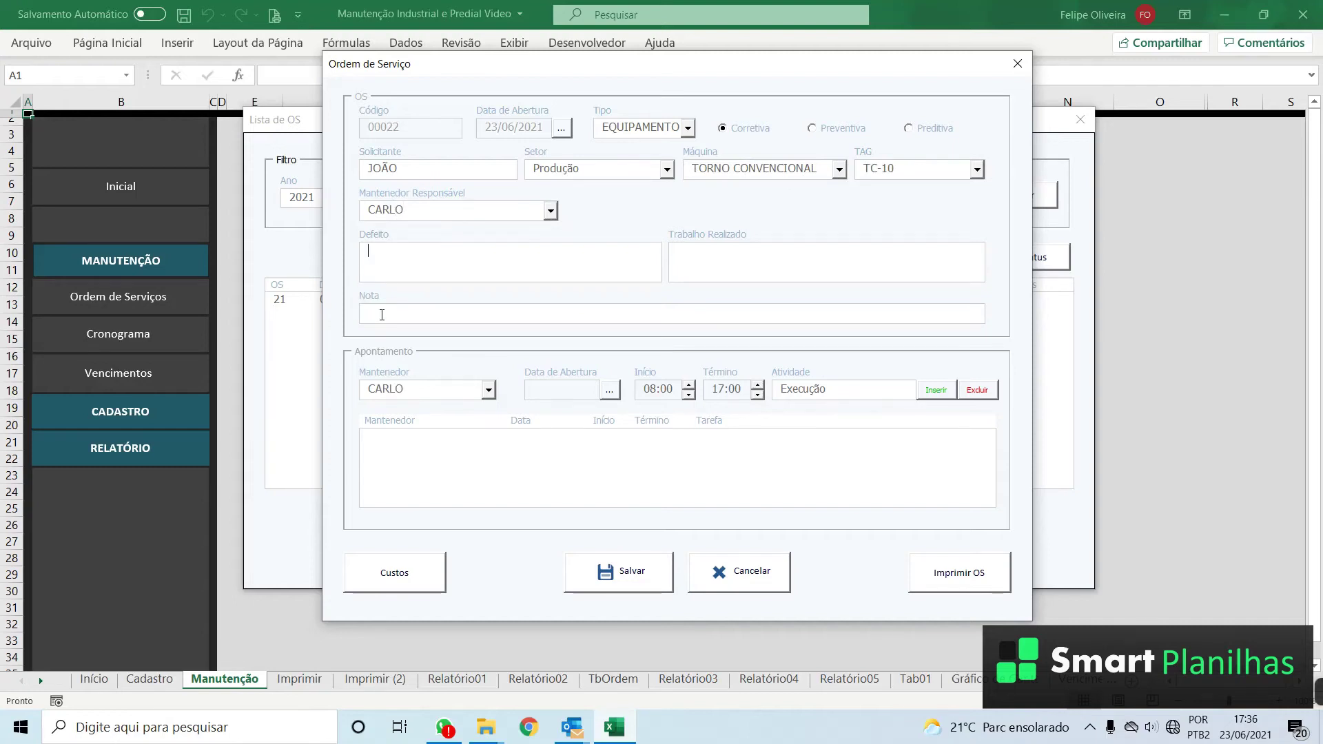
Step: Describe the defect as QUEBRA, leaving the work performed and the note empty
type("QUEBNR")
type("RA")
left_click(735, 249)
left_click(372, 312)
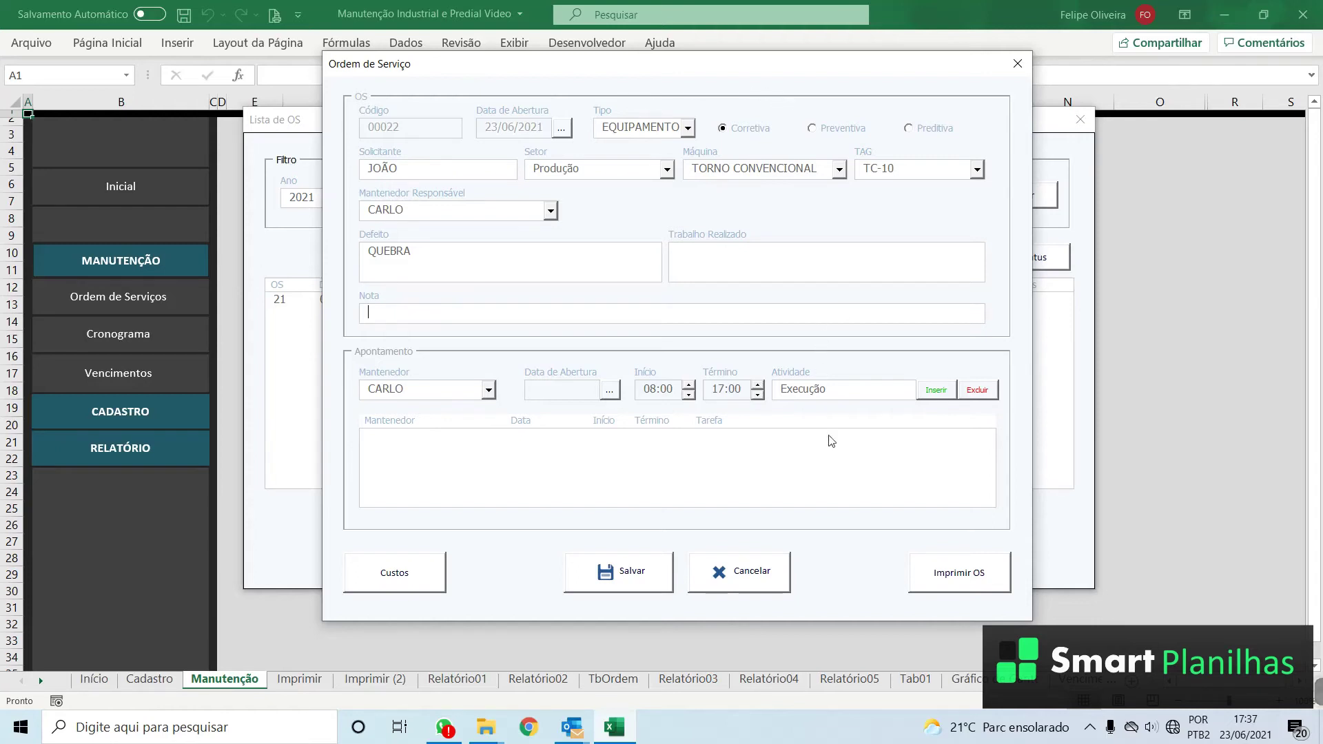
Step: Preview the printout of the service order, examine its header data and blank task table, and close the preview
left_click(958, 579)
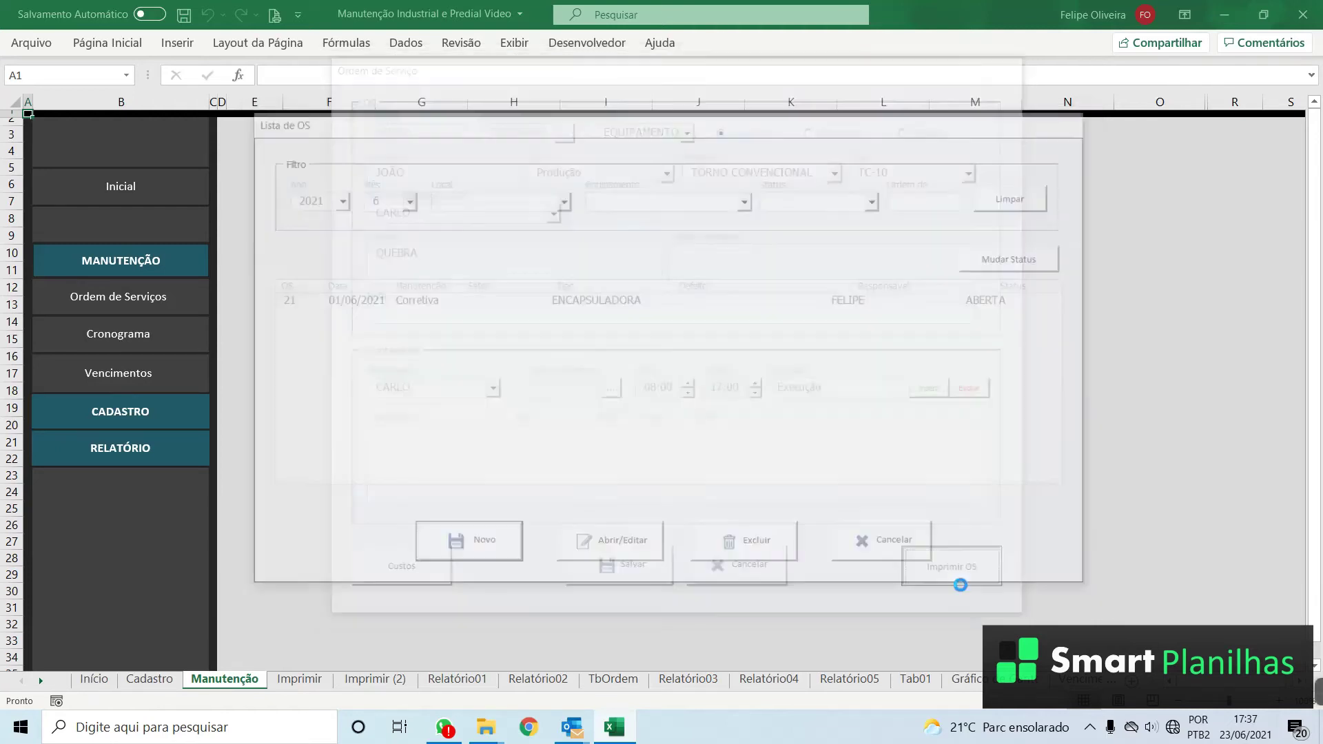
scroll(635, 428, "up", 3)
scroll(632, 432, "up", 2)
scroll(632, 432, "down", 1)
scroll(694, 275, "down", 1)
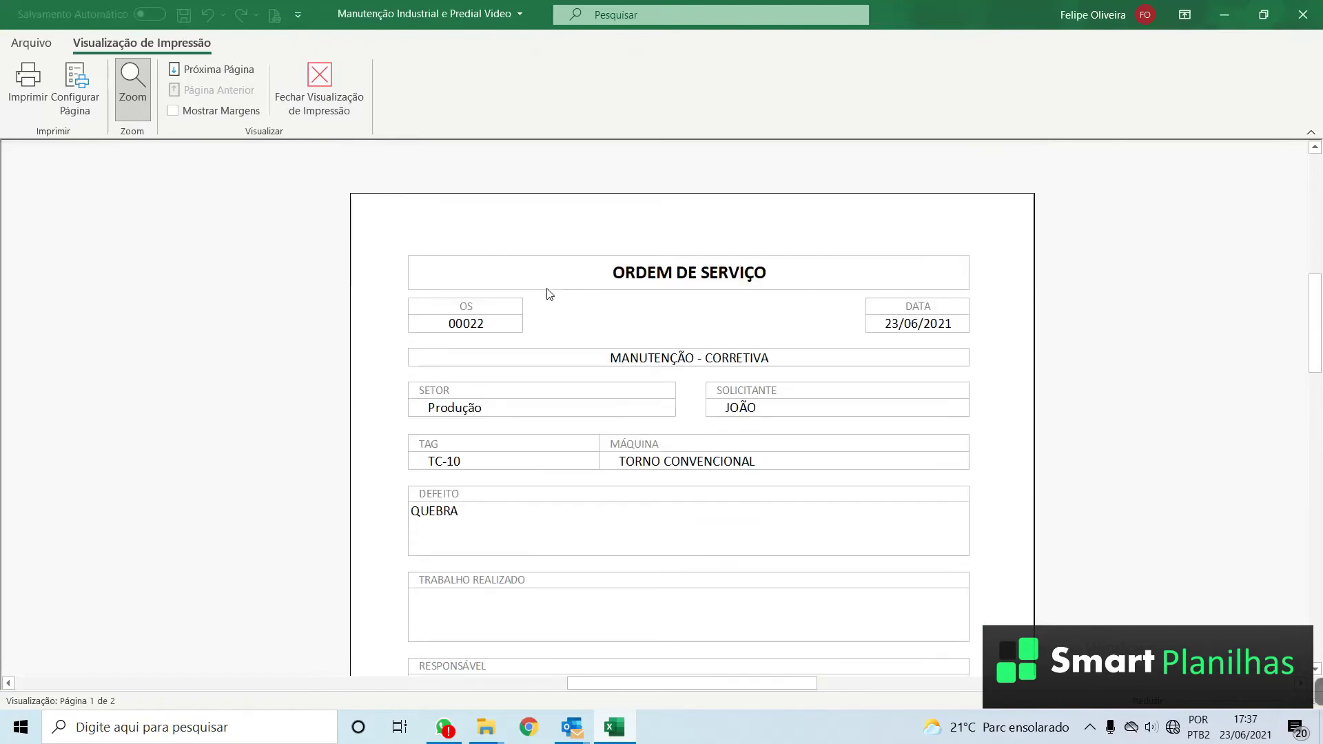
scroll(634, 284, "down", 1)
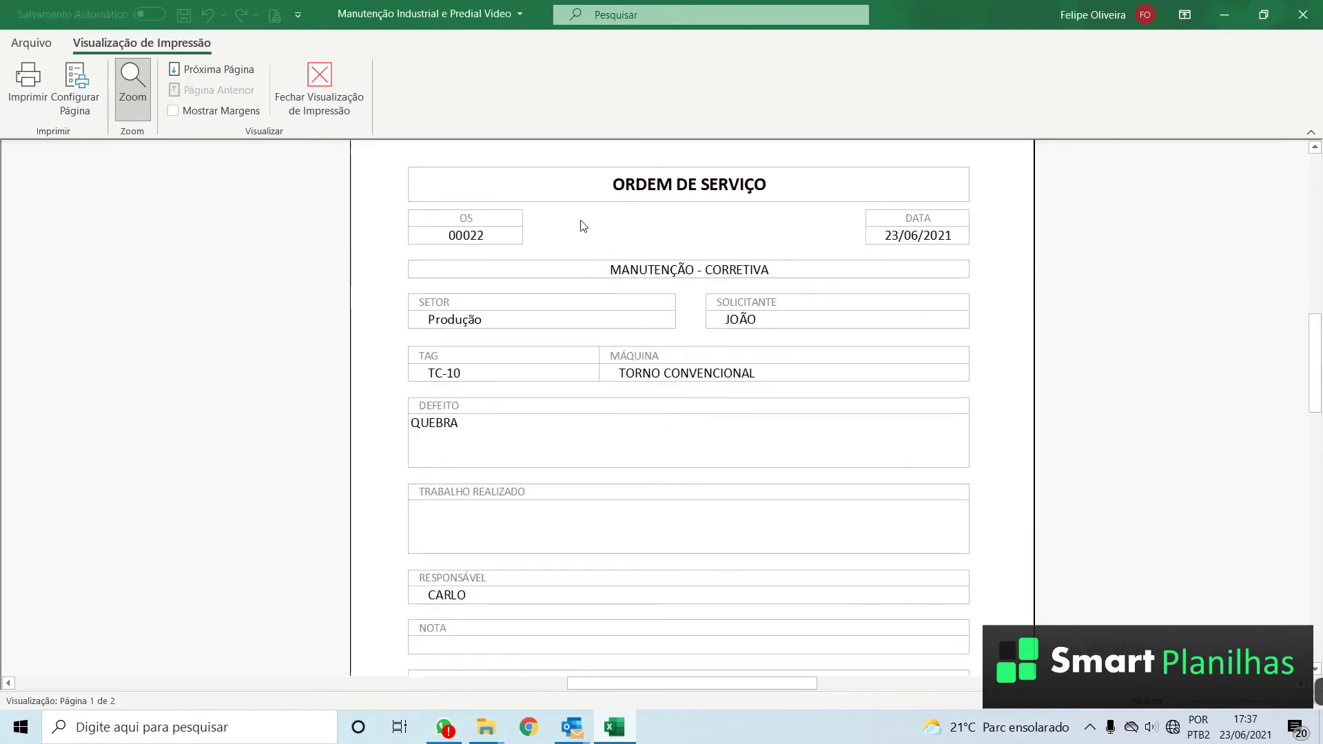
scroll(582, 226, "down", 5)
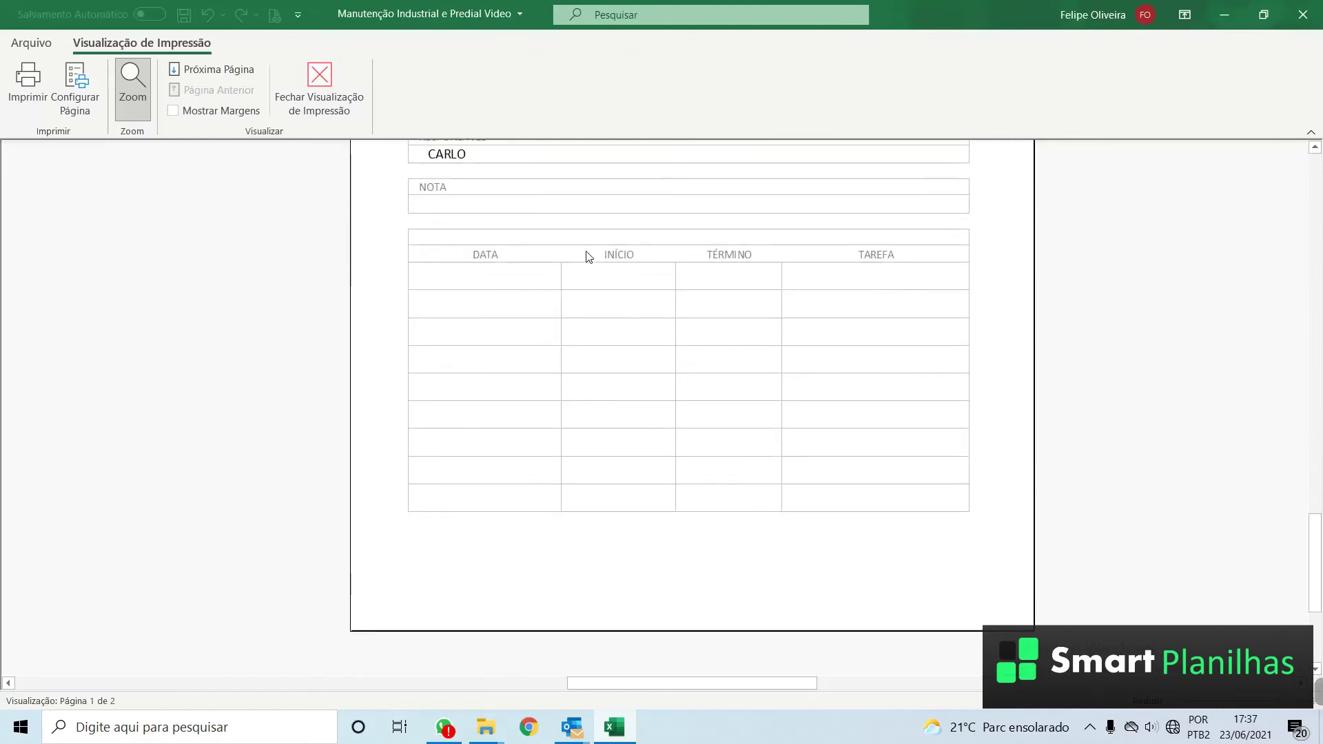
scroll(587, 257, "down", 1)
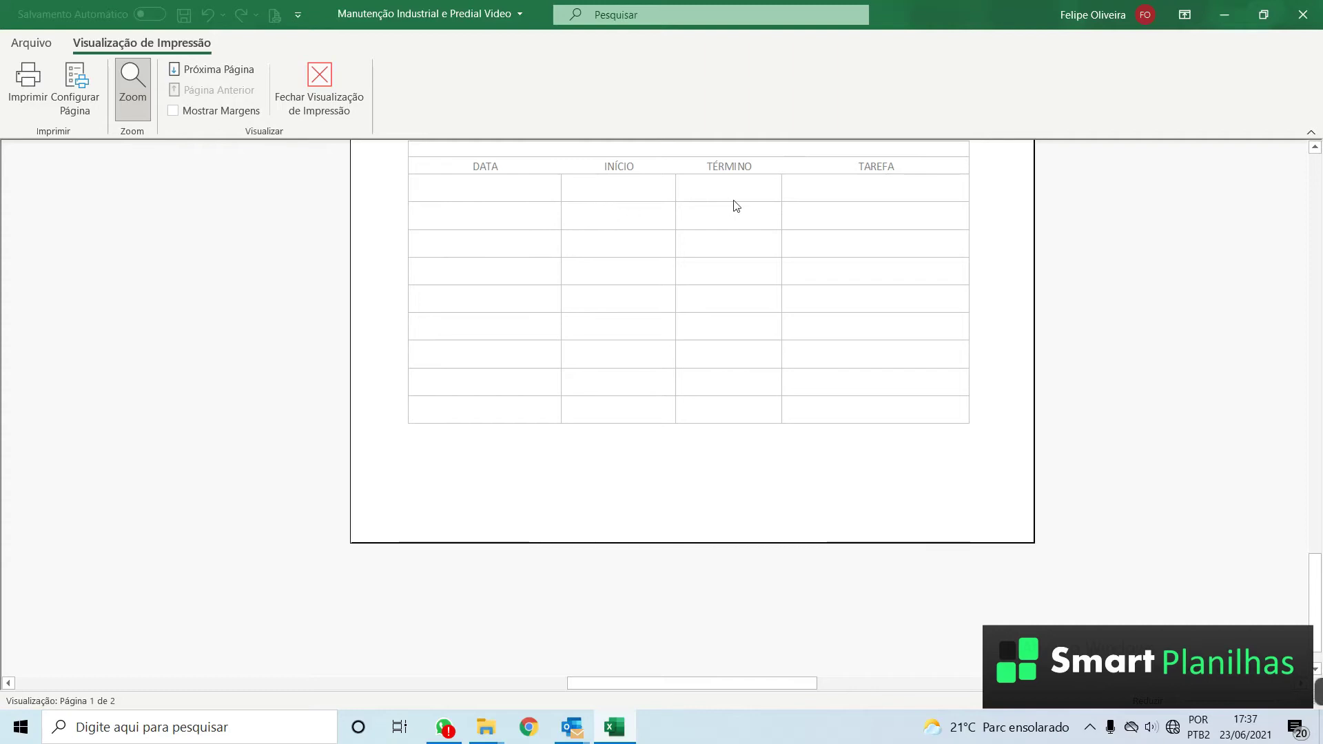
scroll(727, 344, "up", 10)
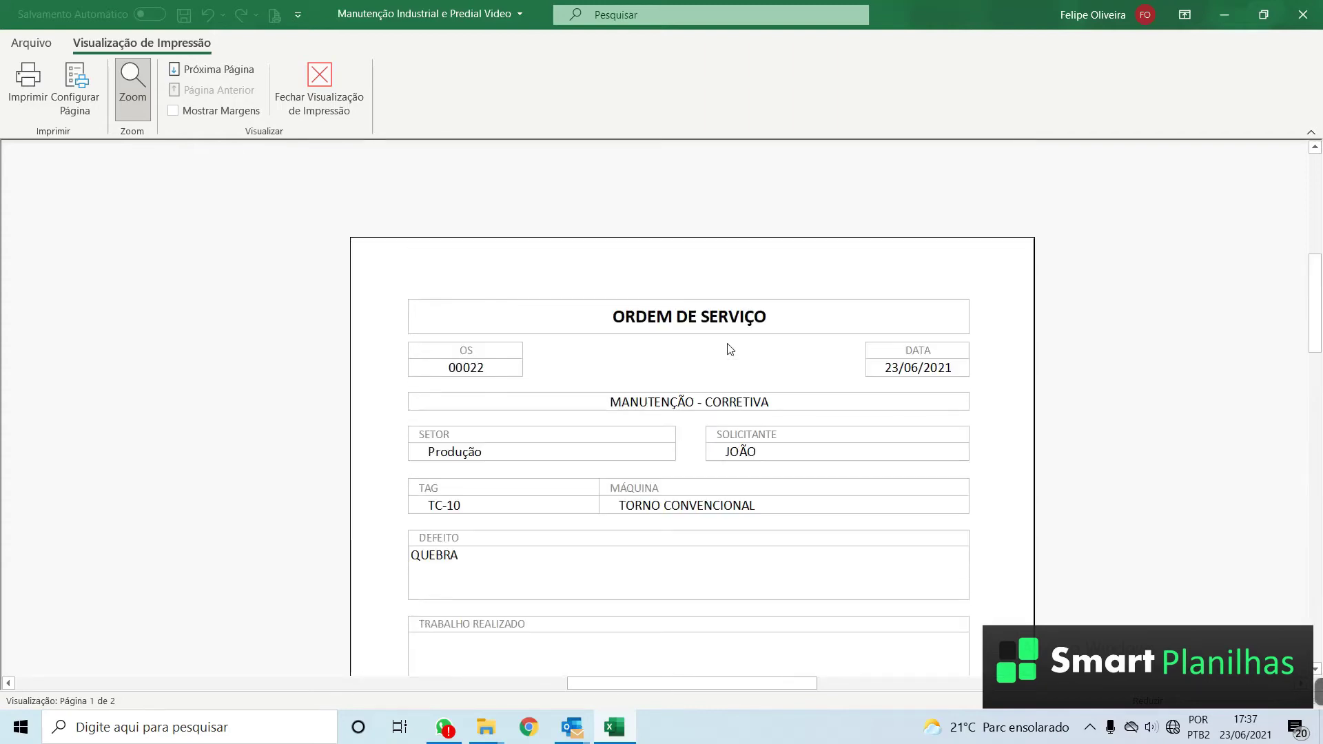
left_click(328, 102)
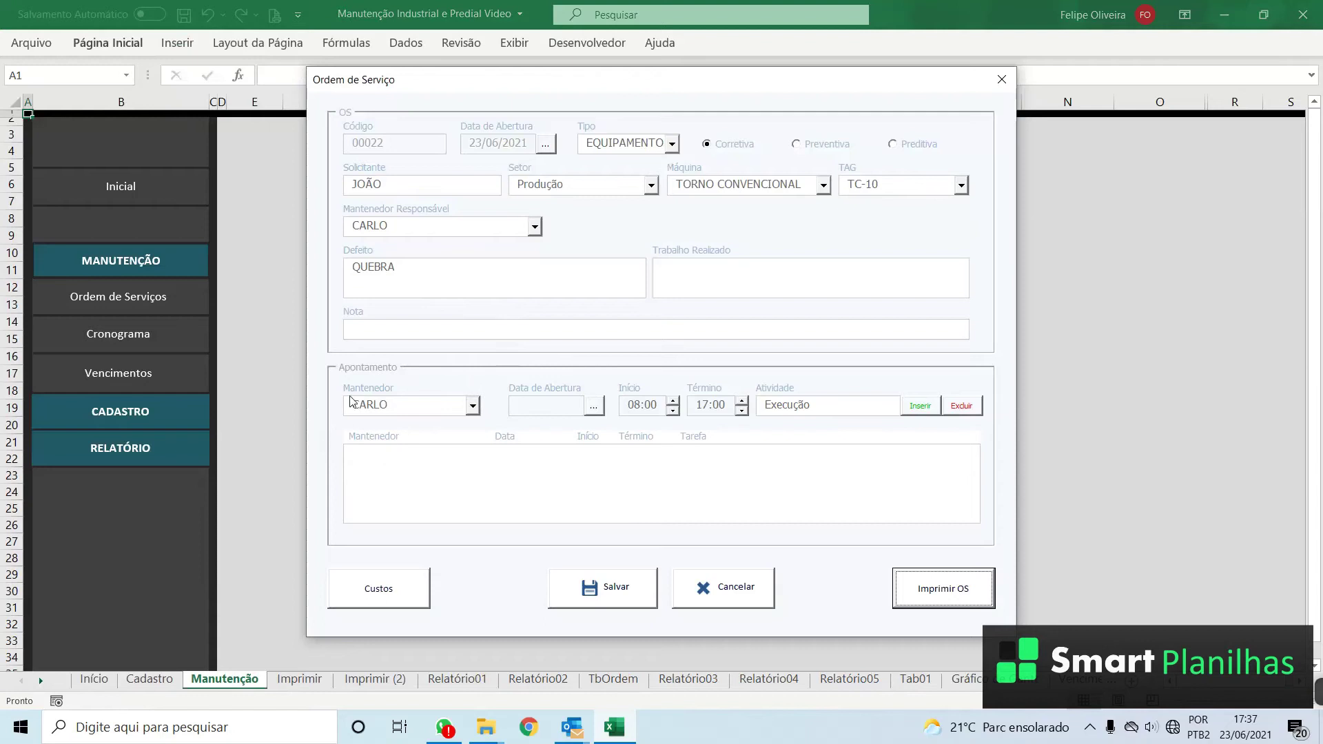
Step: Add a time entry for another listed maintainer dated 24/06/2021, from 08:00 to 10:00, with the activity Execução
left_click(473, 412)
mouse_move(474, 454)
left_mouse_down()
mouse_move(474, 491)
mouse_move(473, 462)
left_mouse_up()
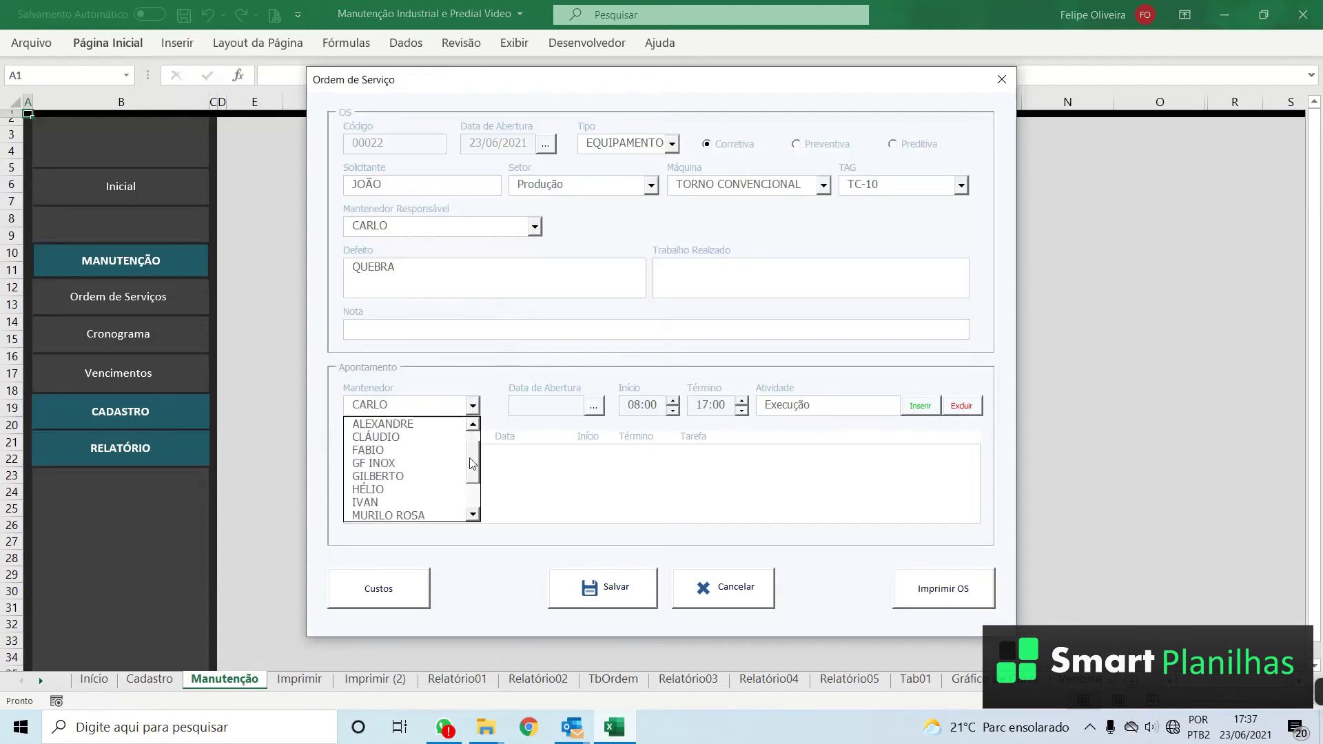
left_click(414, 489)
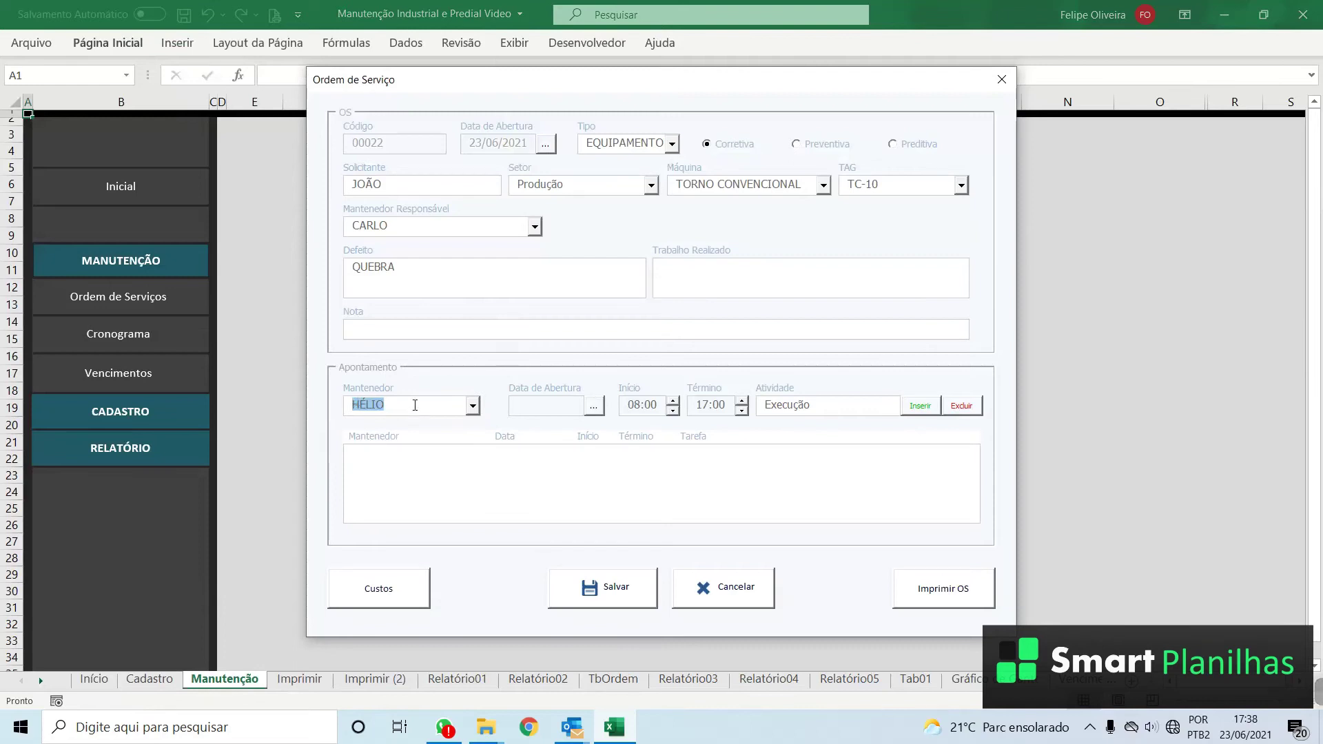
left_click(597, 408)
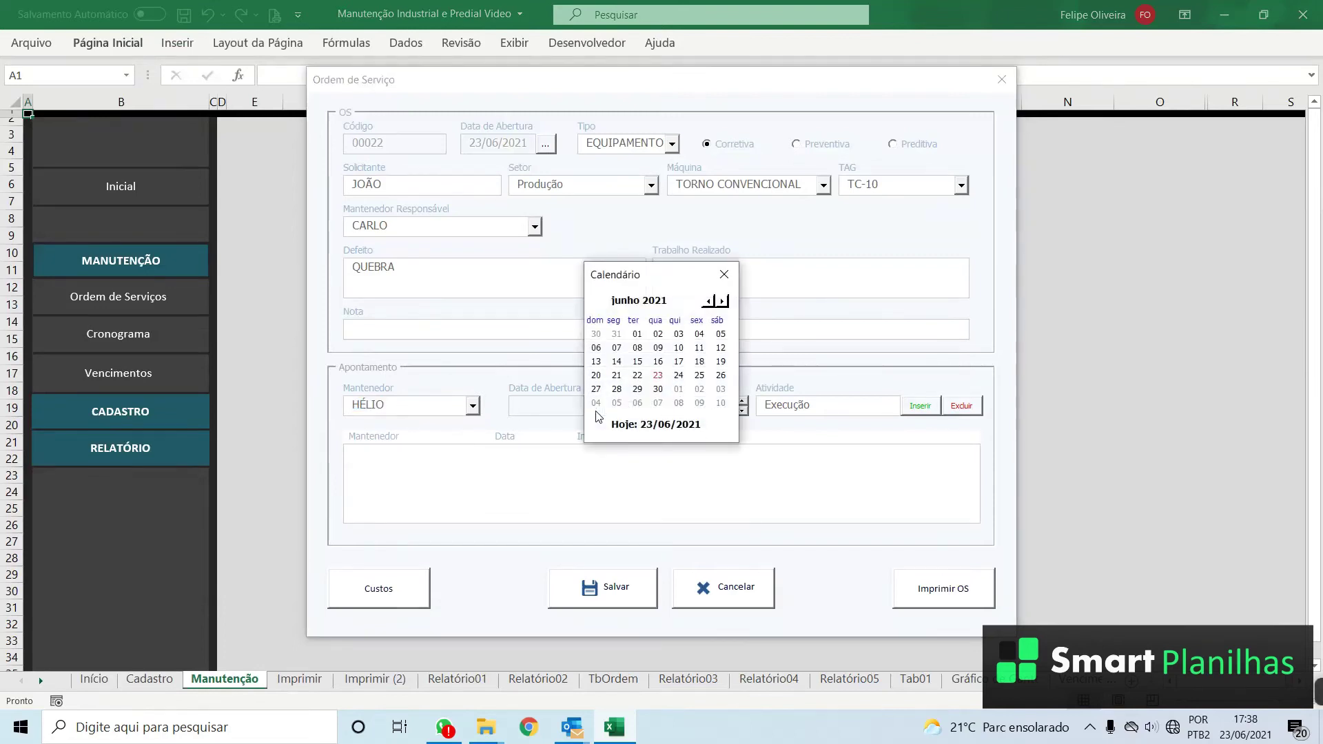
left_click(679, 377)
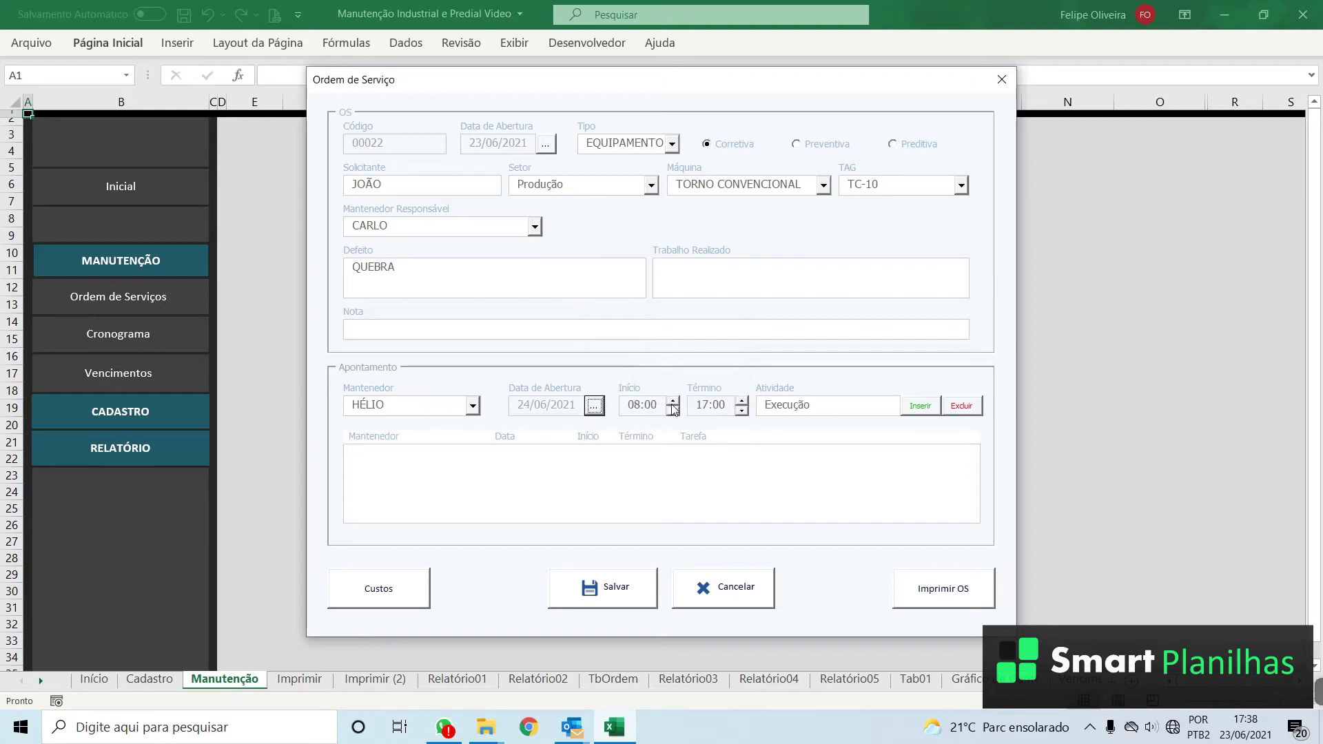
key("Tab")
type("10")
left_click_drag(822, 406, 762, 406)
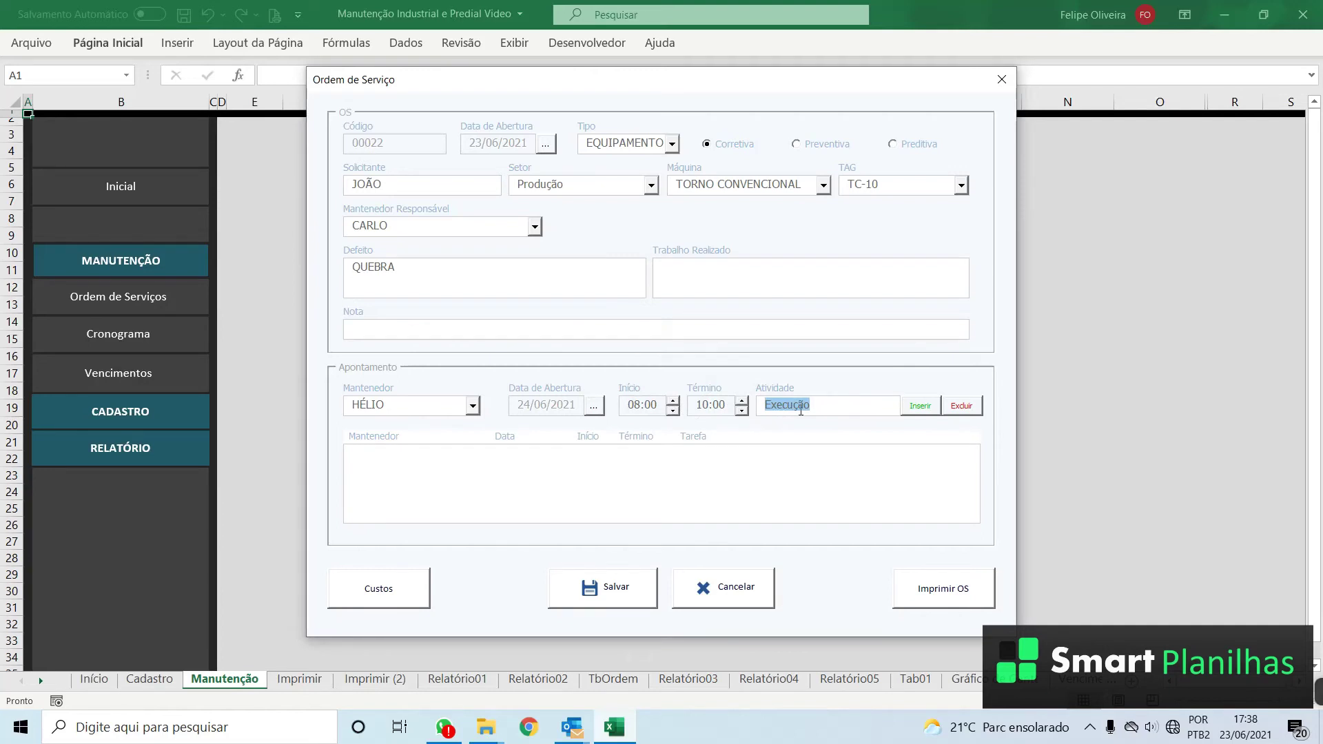
left_click(920, 407)
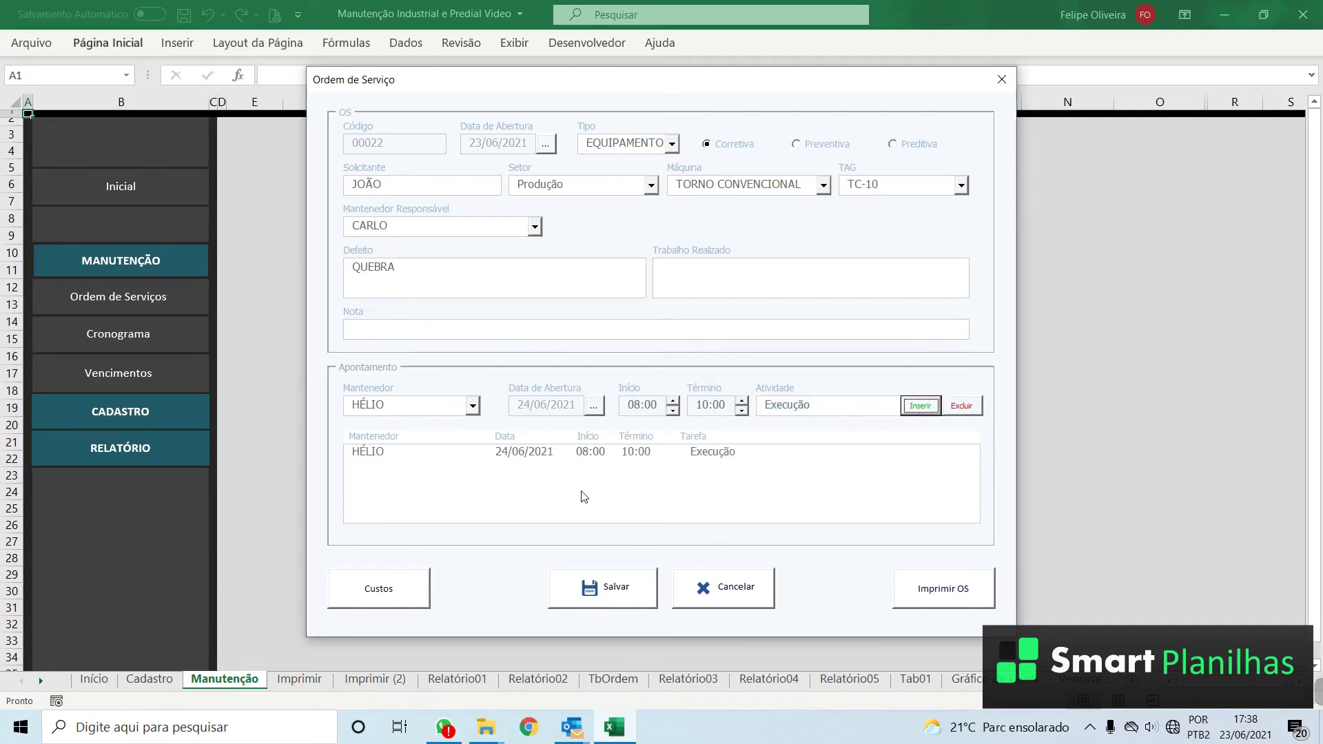
Step: Record miscellaneous costs of 350 detailed as Custo de Material and Custo de Aluguel de Andaime, and save the service order
left_click(550, 454)
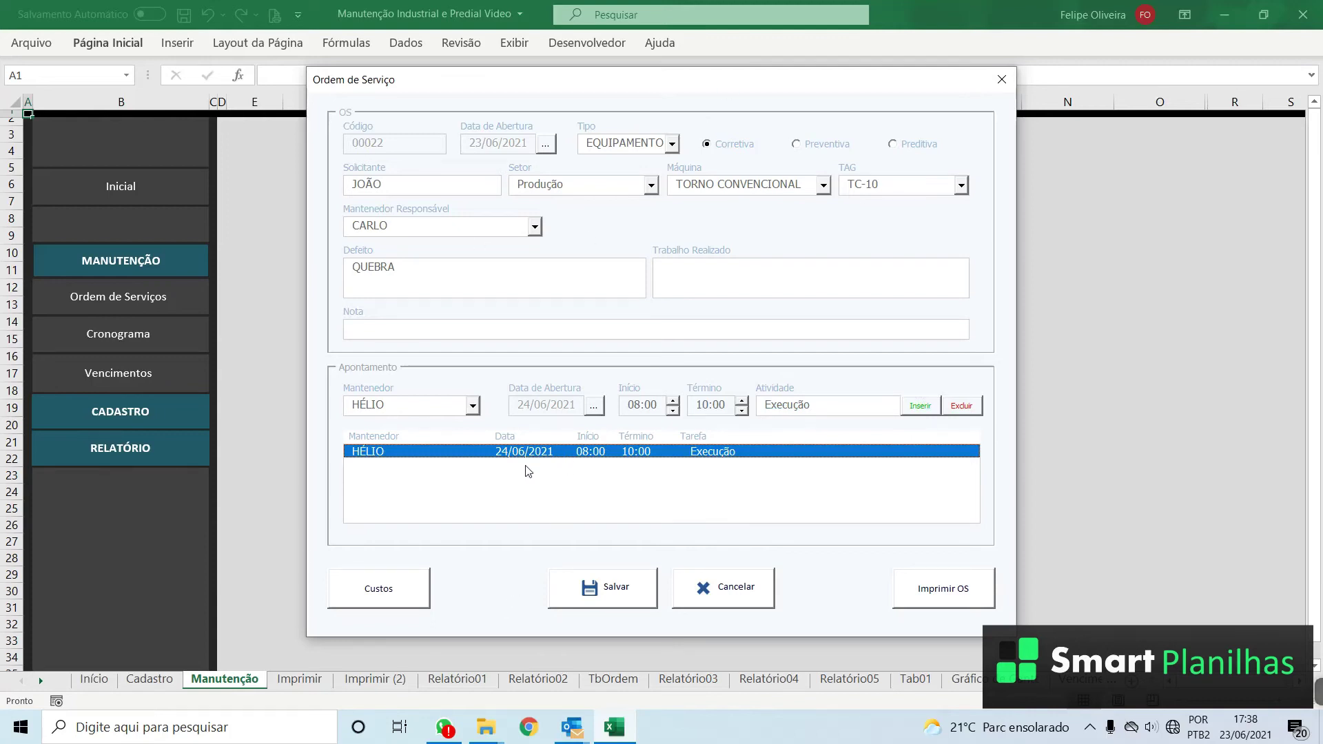
left_click(378, 595)
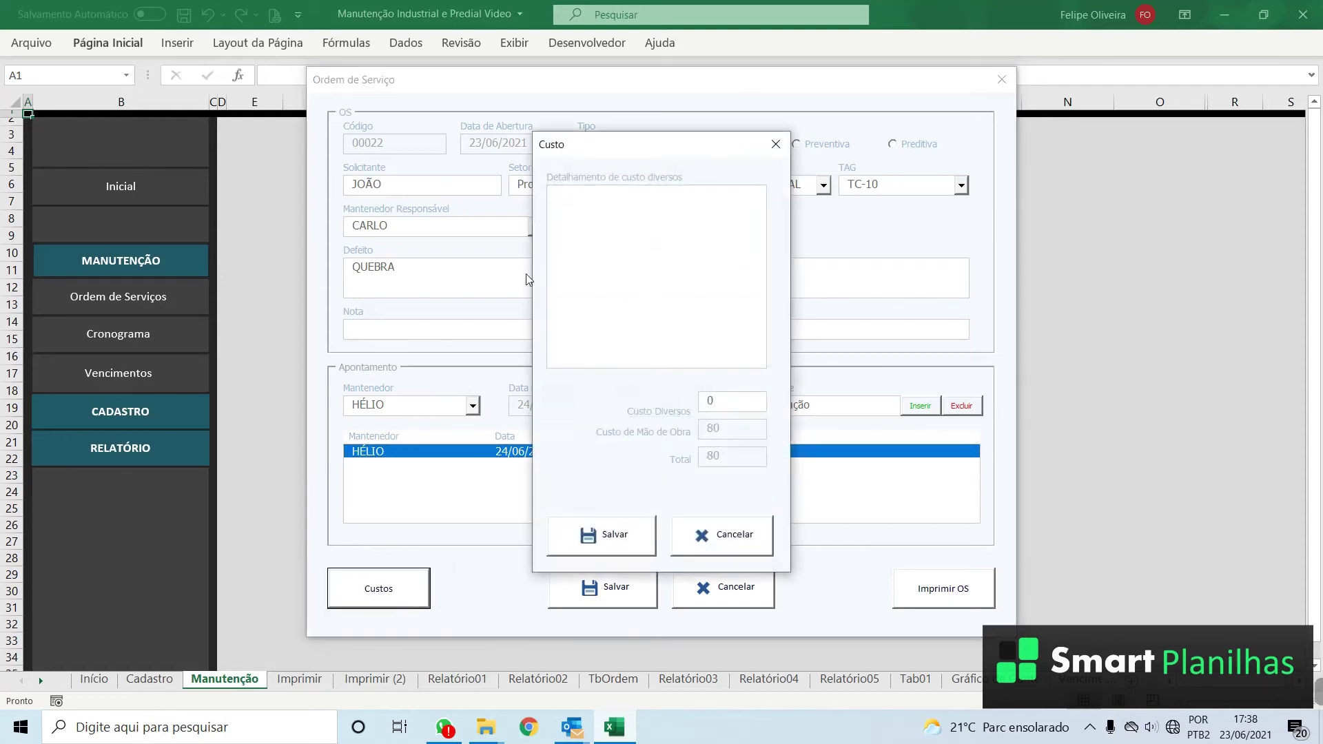
left_click_drag(627, 149, 630, 117)
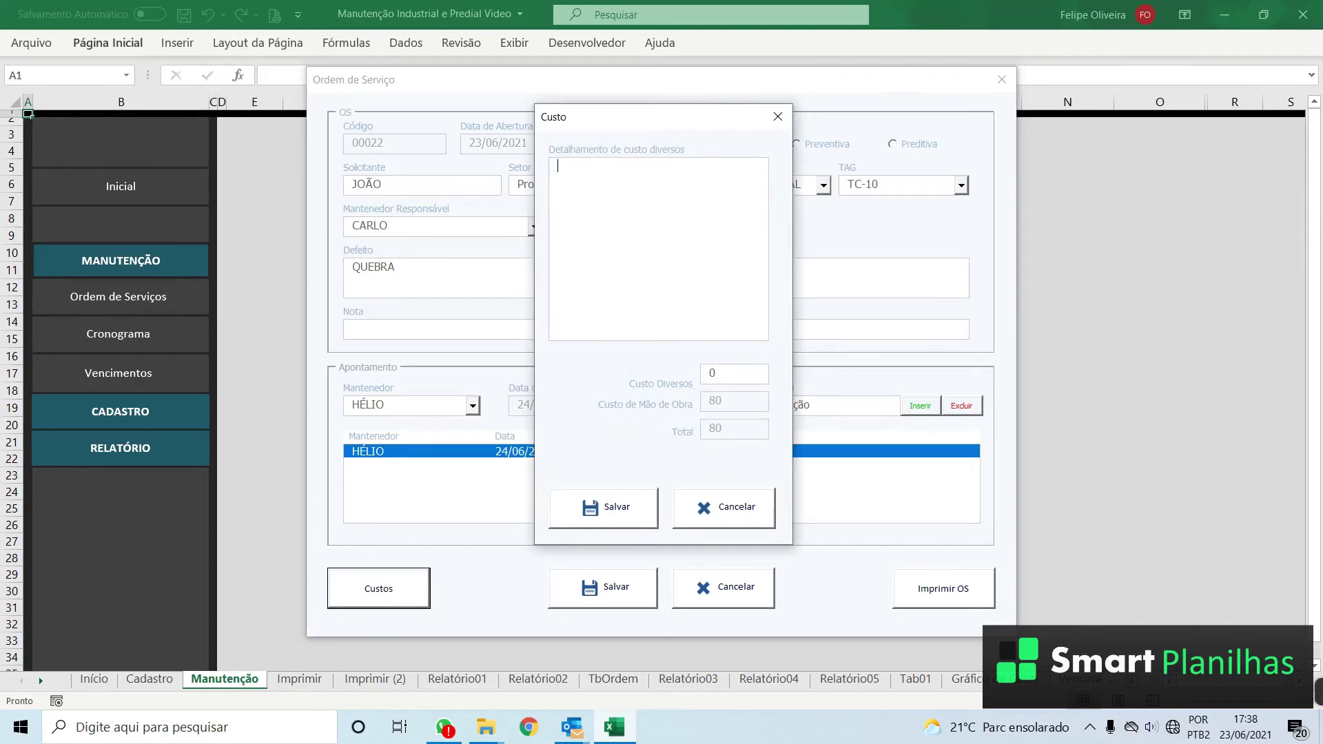
type("de Material")
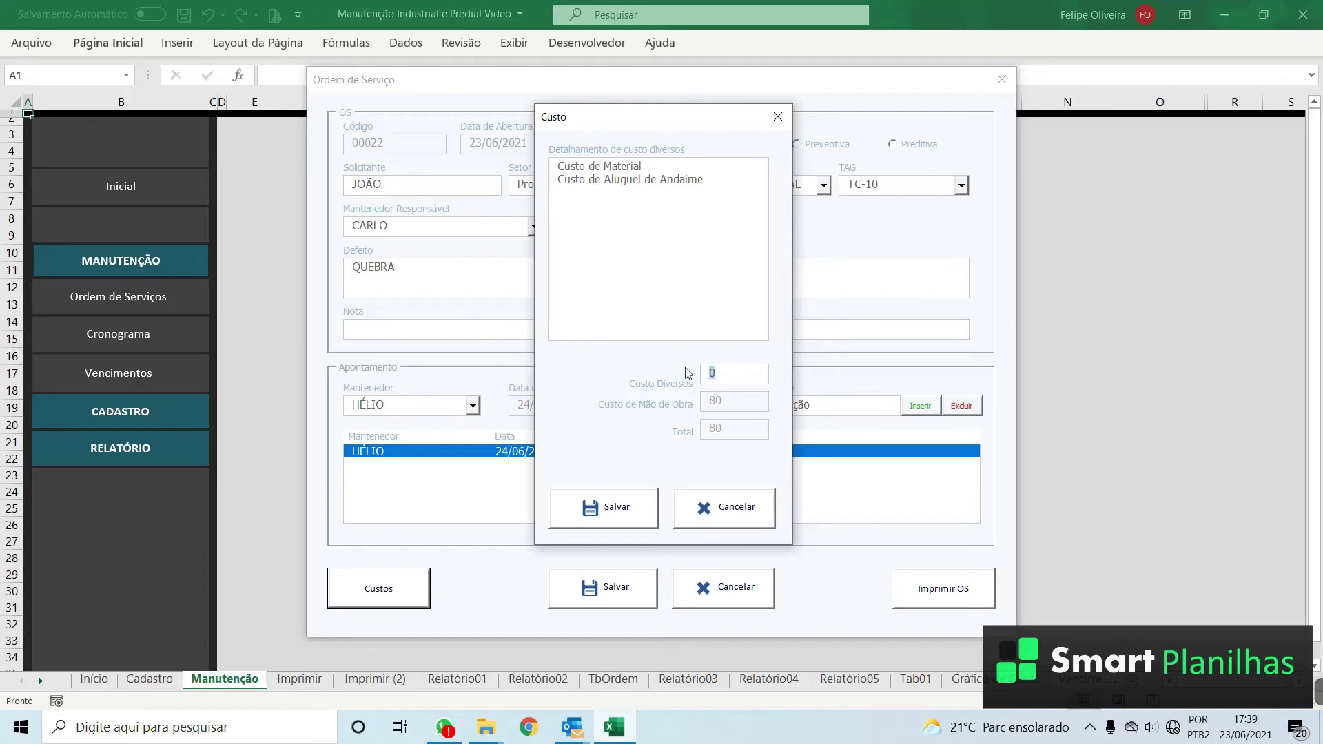
type("50350")
left_click_drag(638, 124, 788, 104)
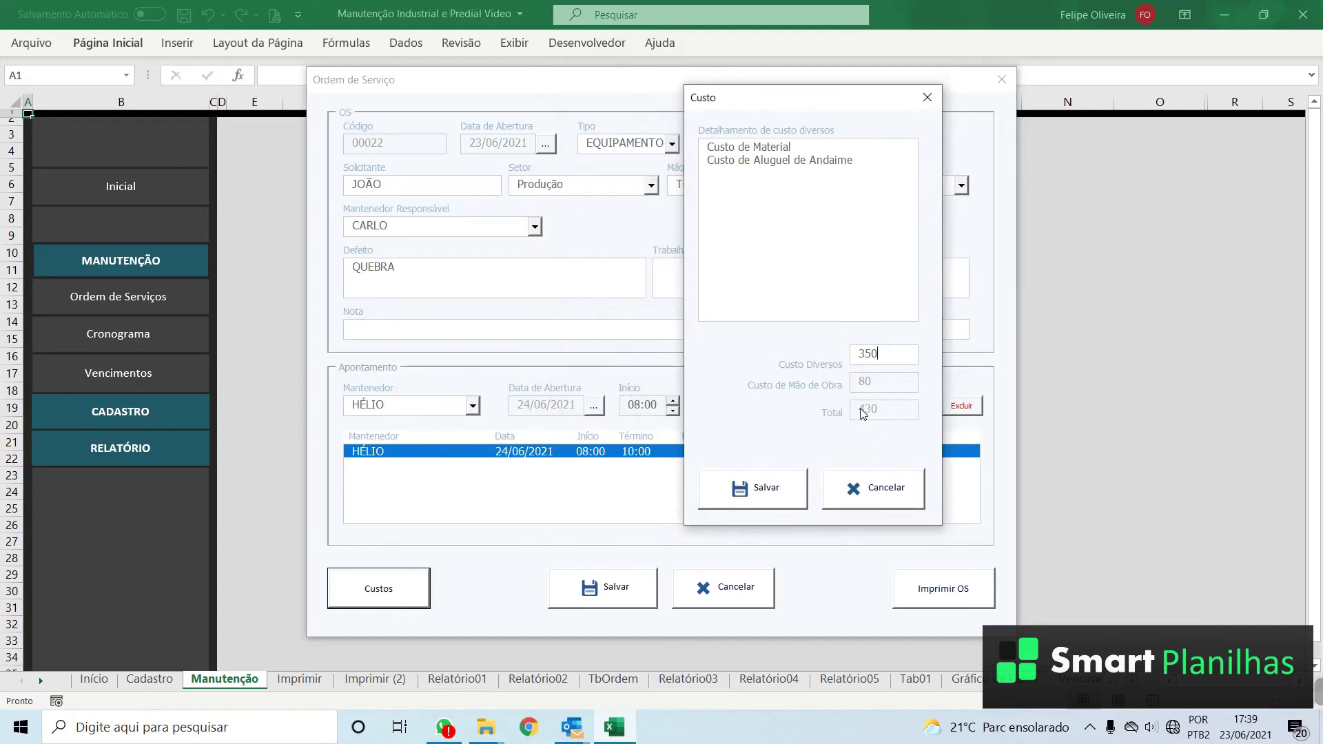
left_click(775, 507)
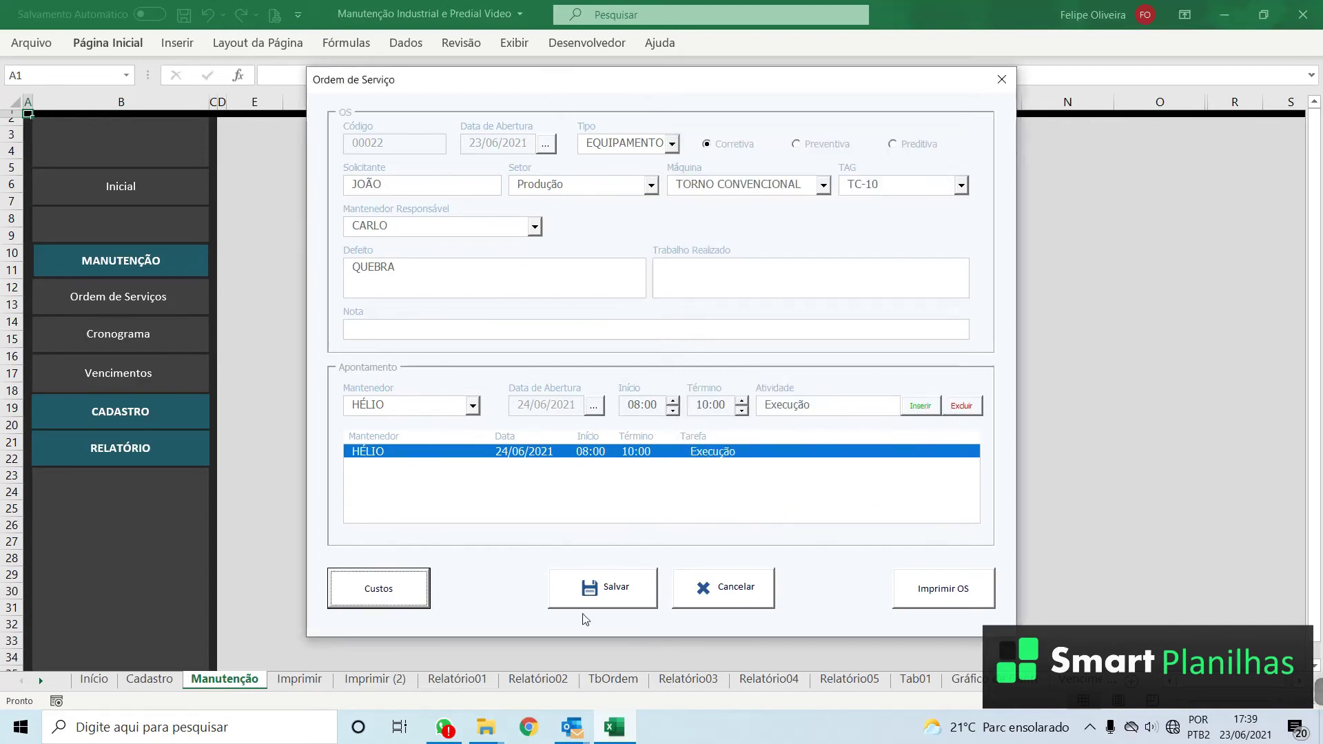
left_click(622, 599)
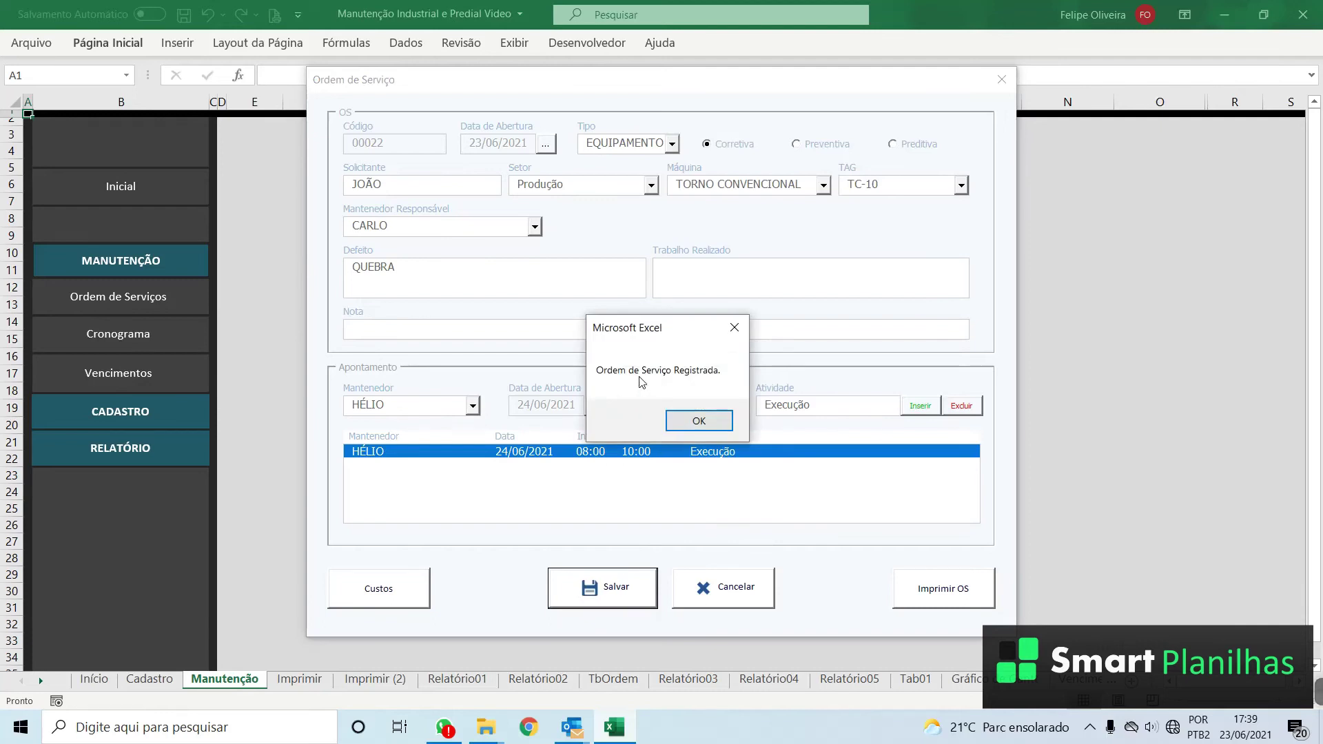
left_click(698, 422)
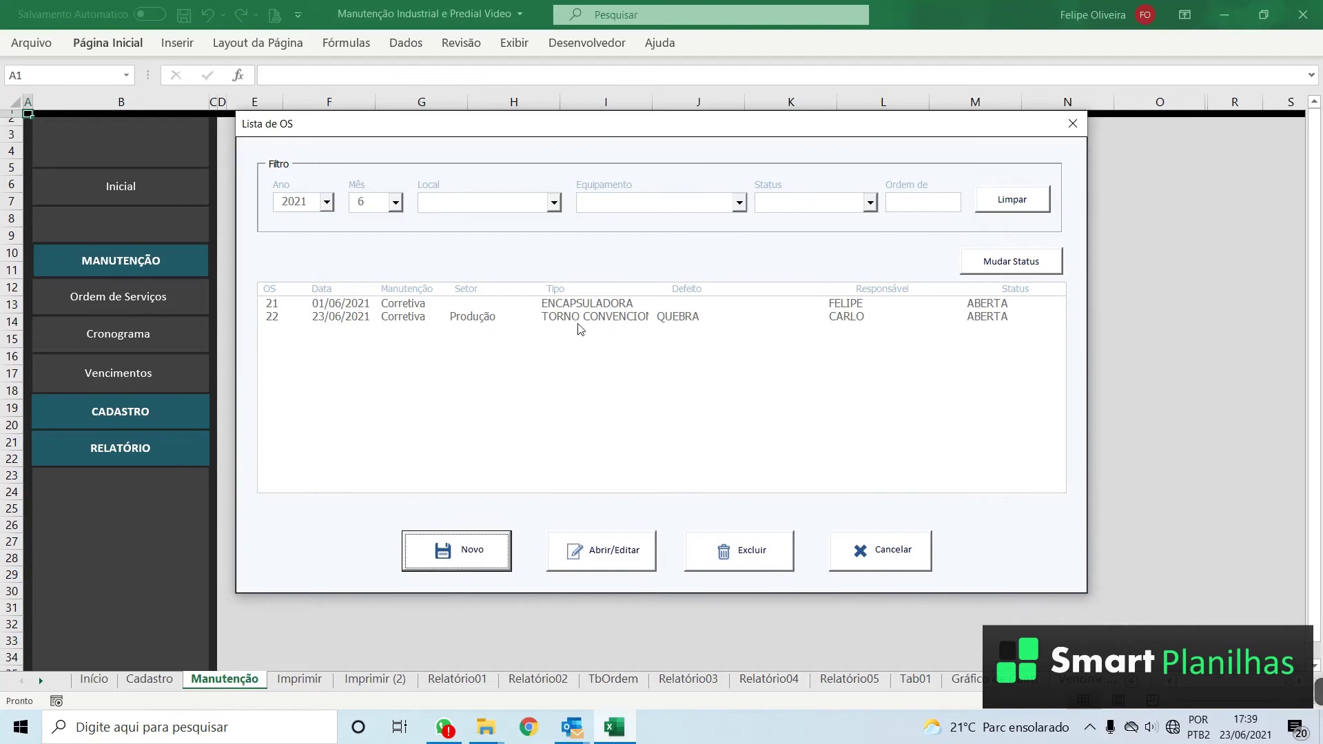
Step: Reopen the saved TORNO CONVENCIONAL service order from the list, examine its data and time entry, and close it
left_click(601, 317)
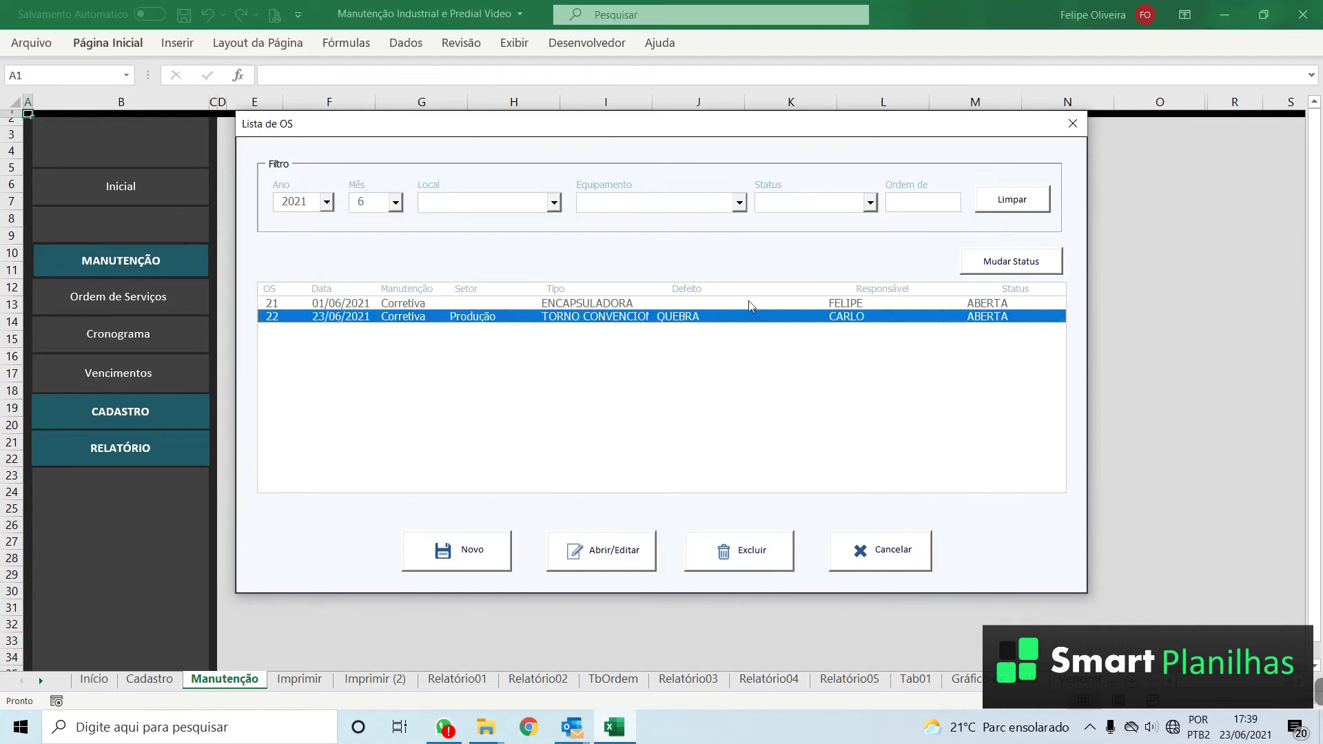
left_click(608, 549)
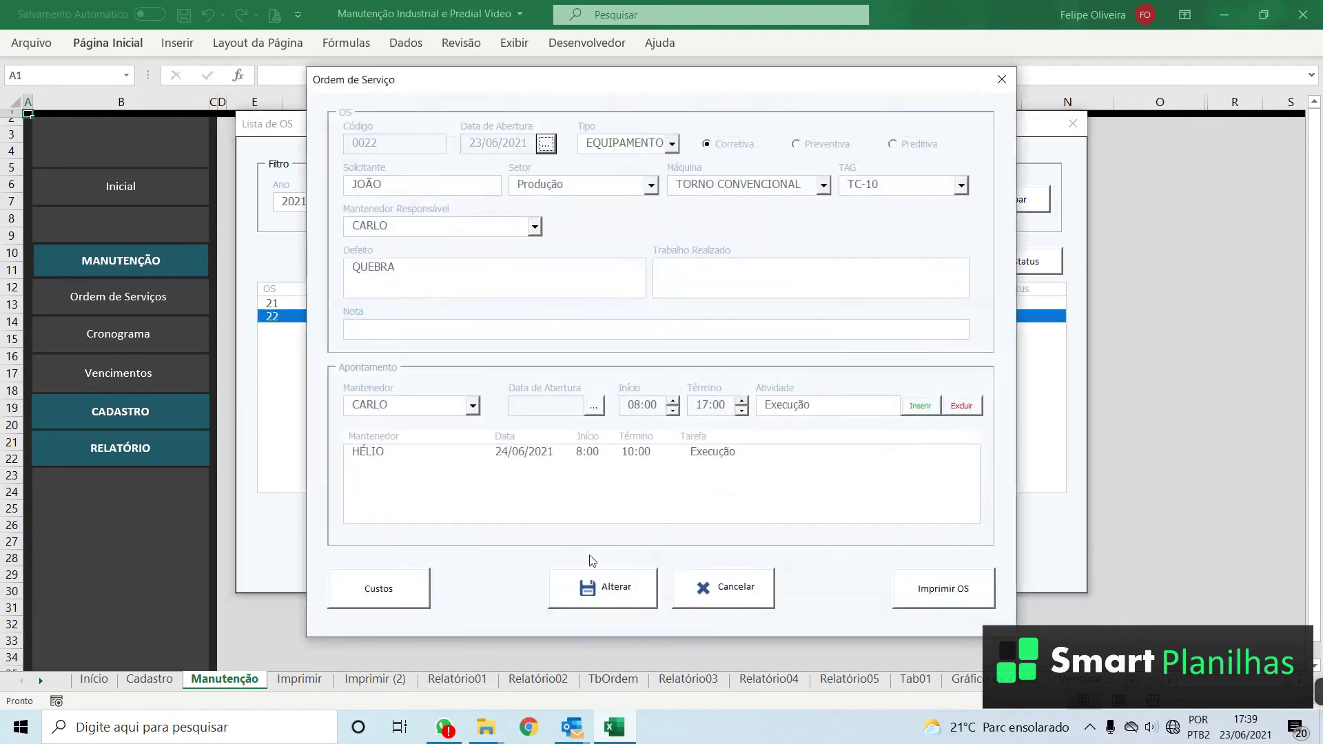
left_click(700, 280)
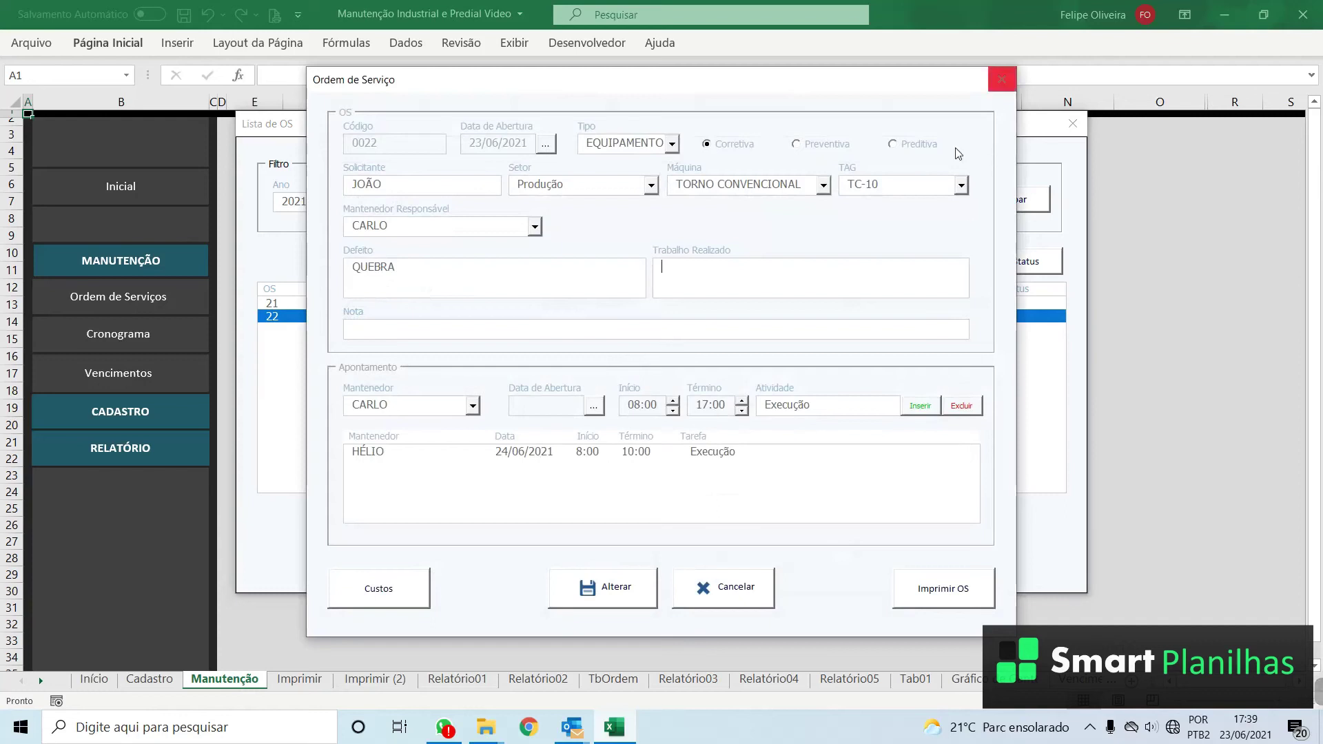
left_click(1002, 80)
Step: Look at the status options for the TORNO CONVENCIONAL service order, cancel the status change, and close the order list
left_click(975, 271)
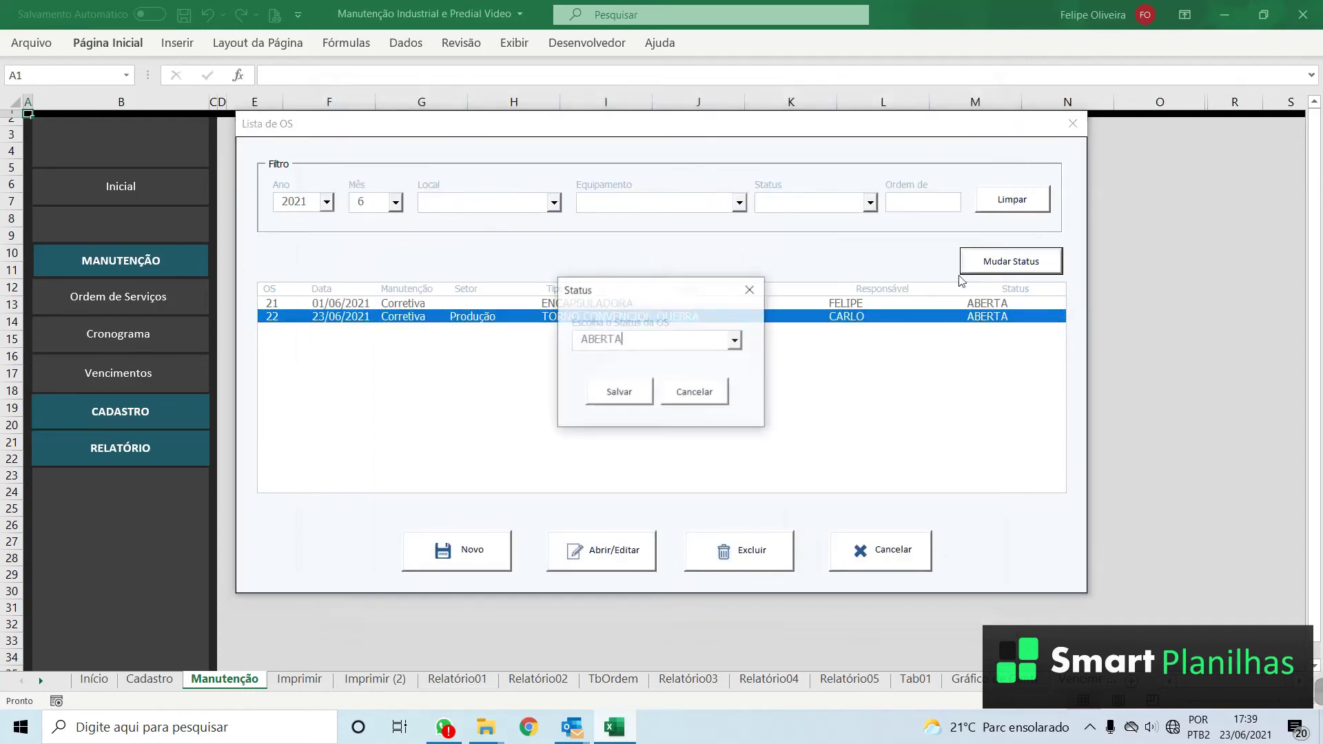
left_click(735, 340)
left_click(750, 289)
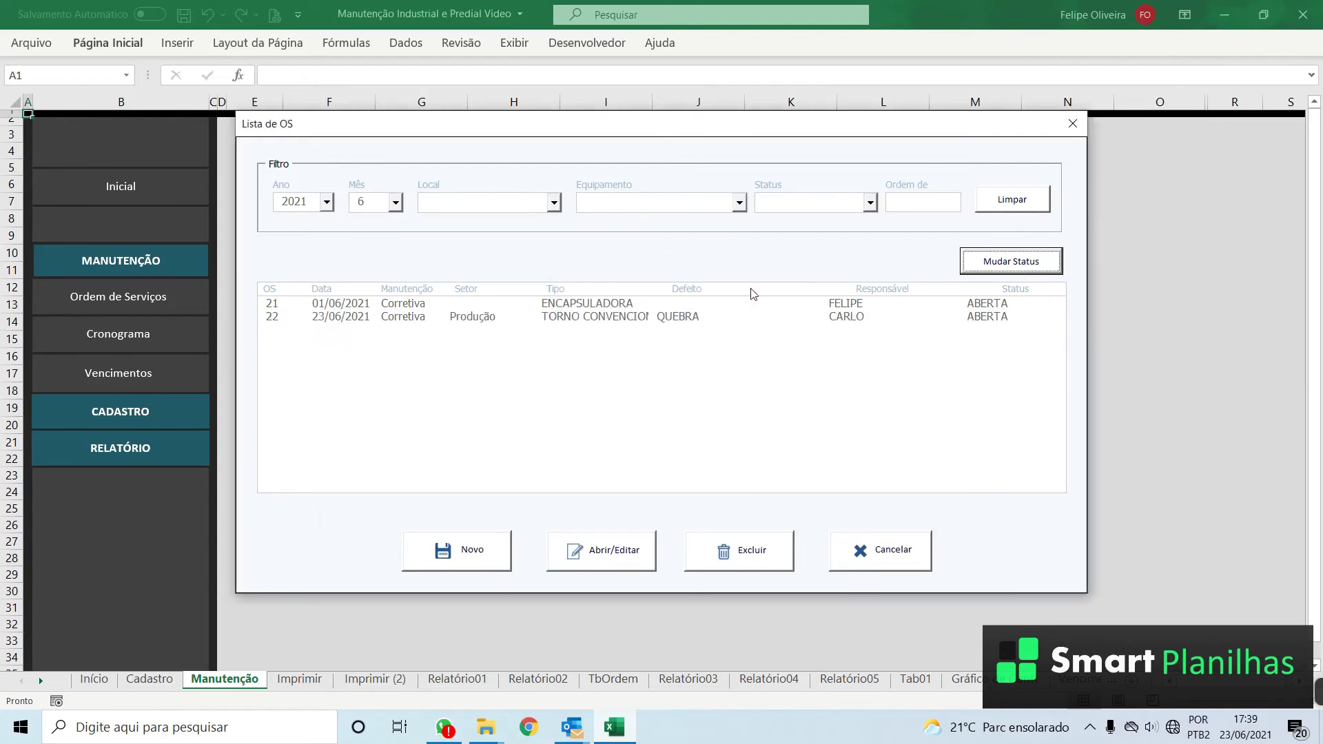
left_click(1073, 123)
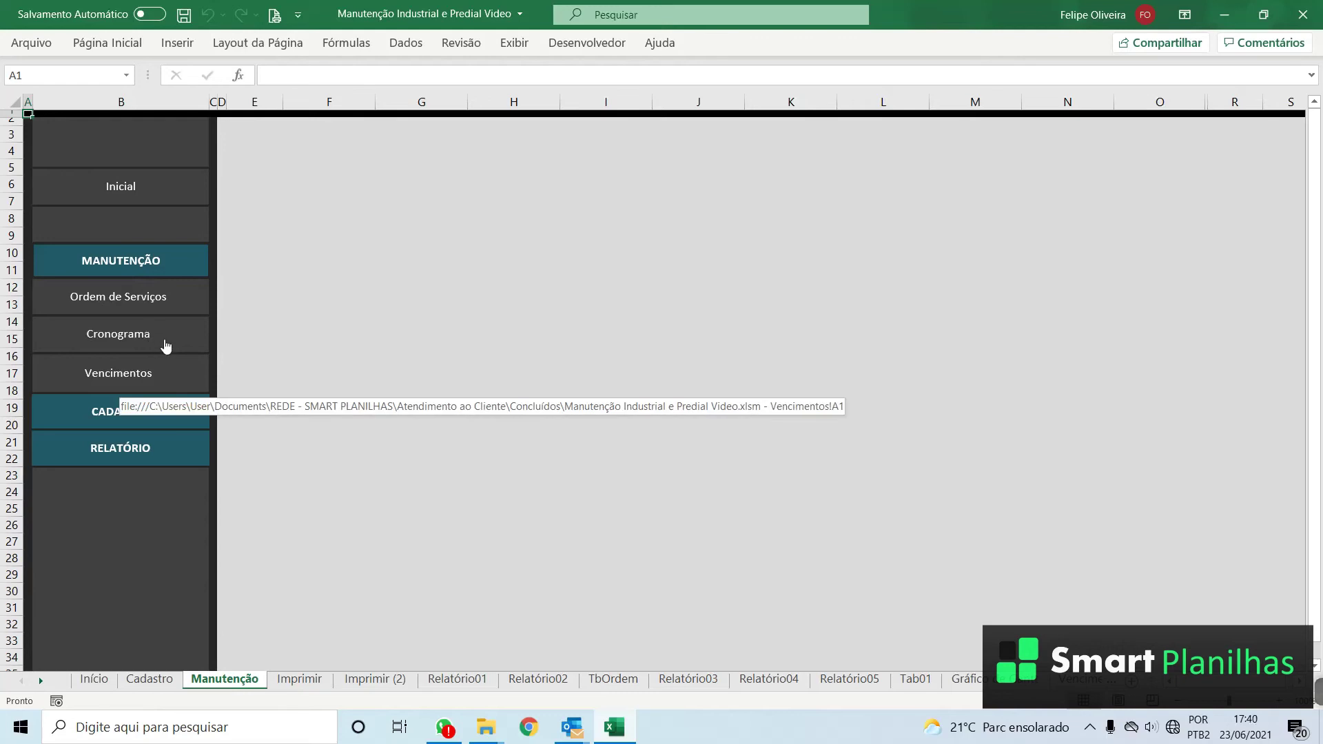
Step: Open the maintenance schedule (Cronograma) and insert a new Nível 1 task after the existing preventive maintenance tasks
left_click(166, 345)
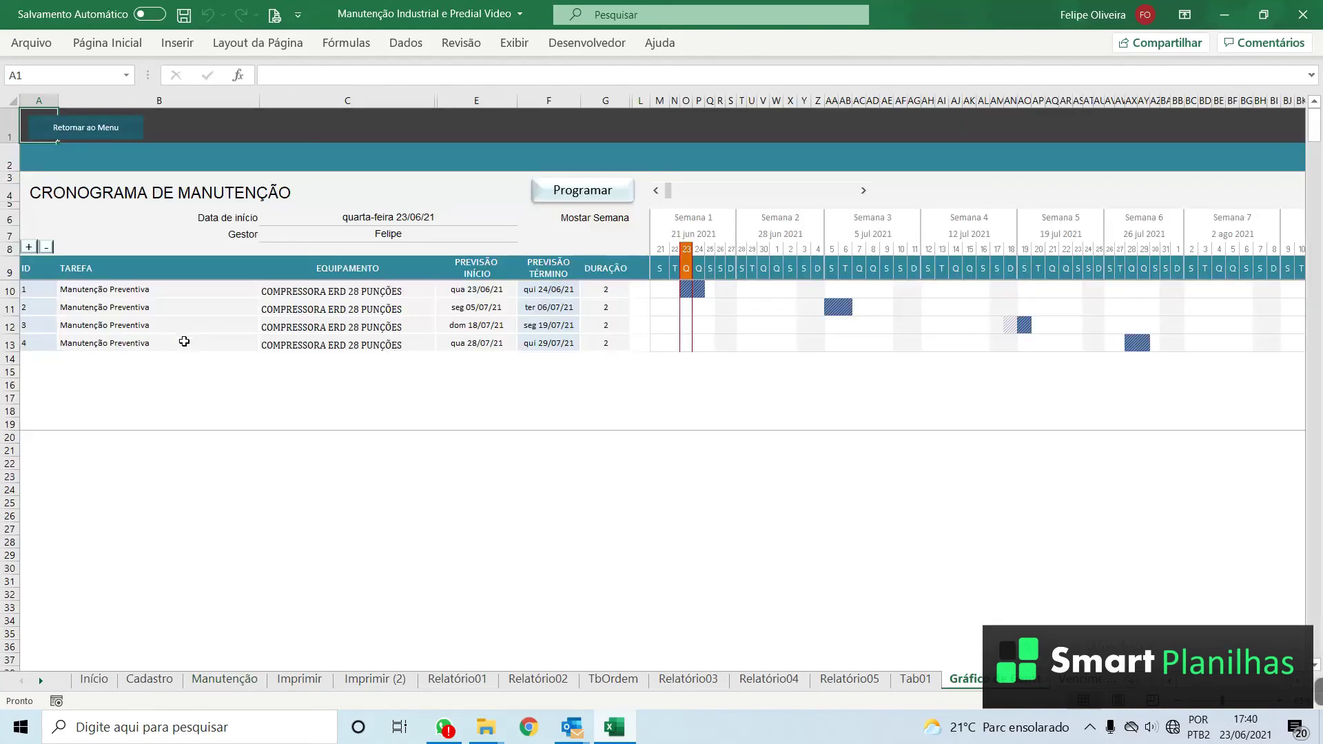
left_click(236, 297)
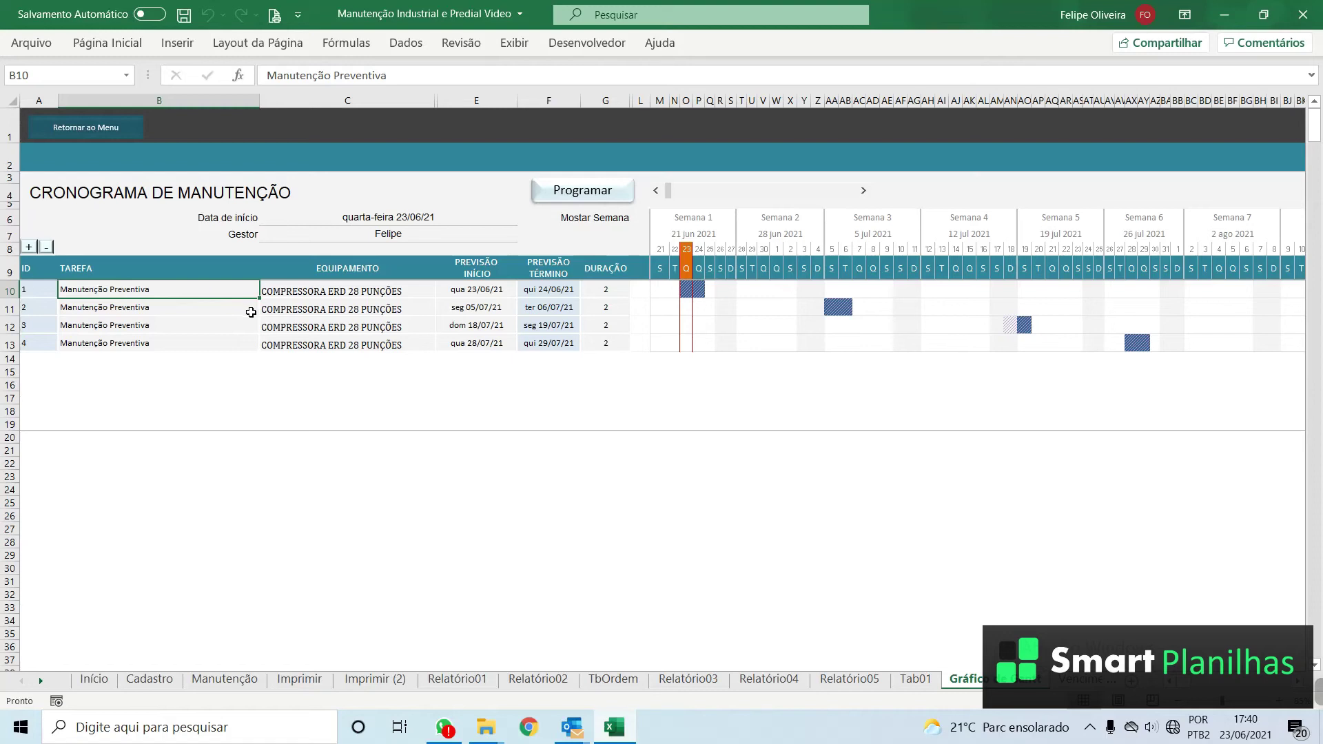
left_click(124, 324)
left_click(546, 198)
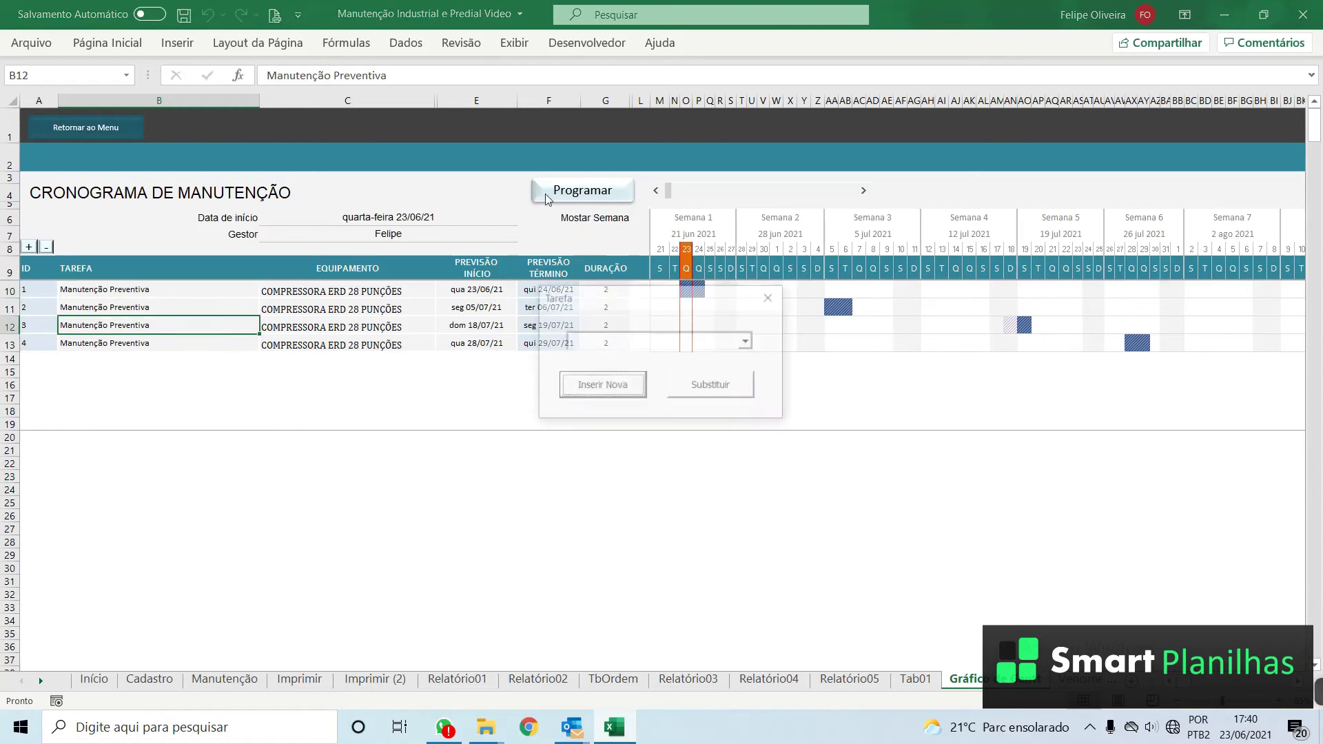
left_click(747, 341)
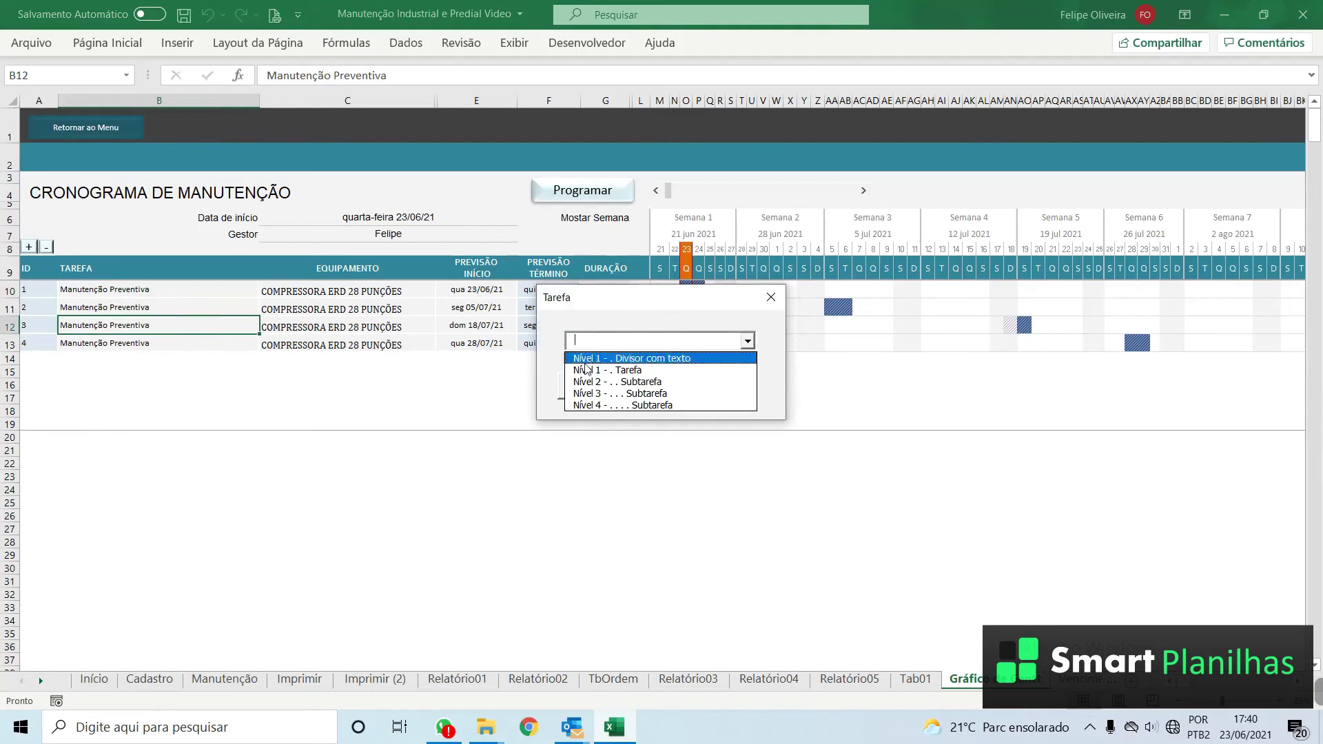
left_click(631, 370)
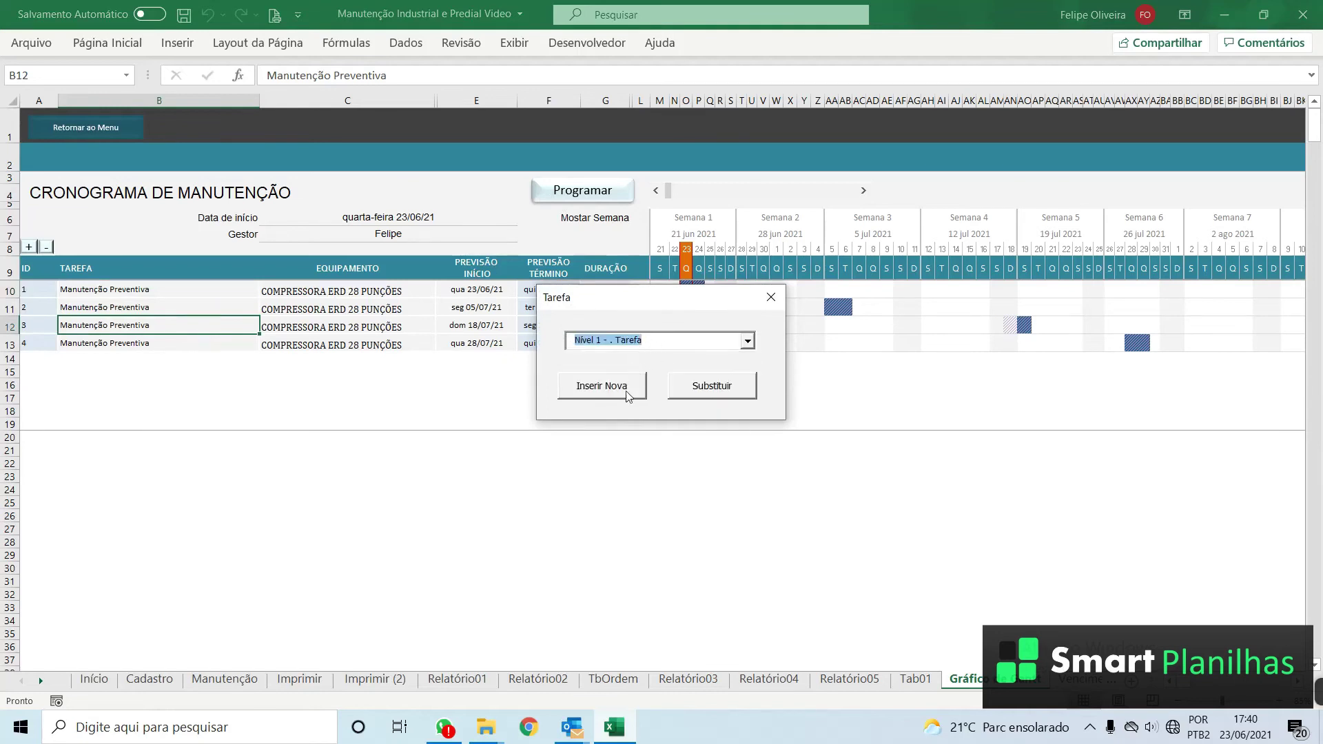
left_click(622, 391)
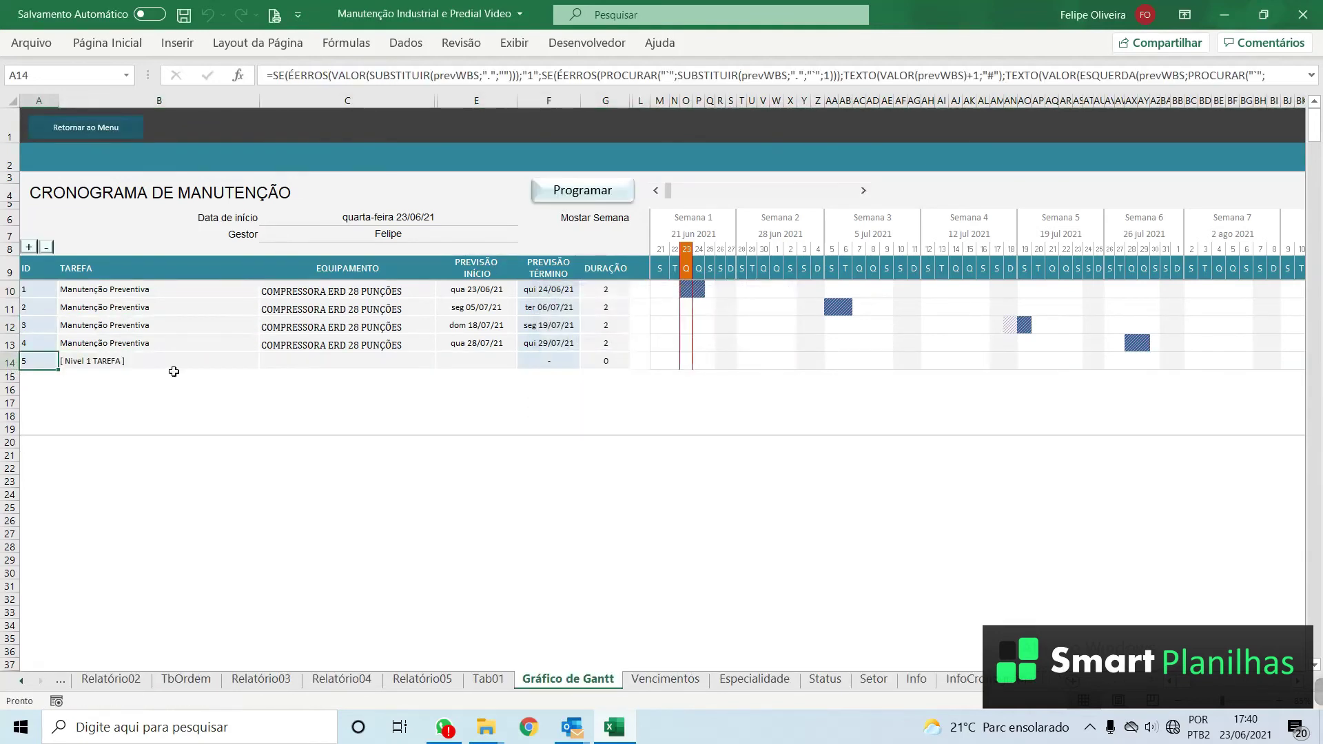
Step: Assign the equipment BOMBA DE TRANSFERÊNCIA to the new task in row 14
left_click(137, 362)
left_click(330, 361)
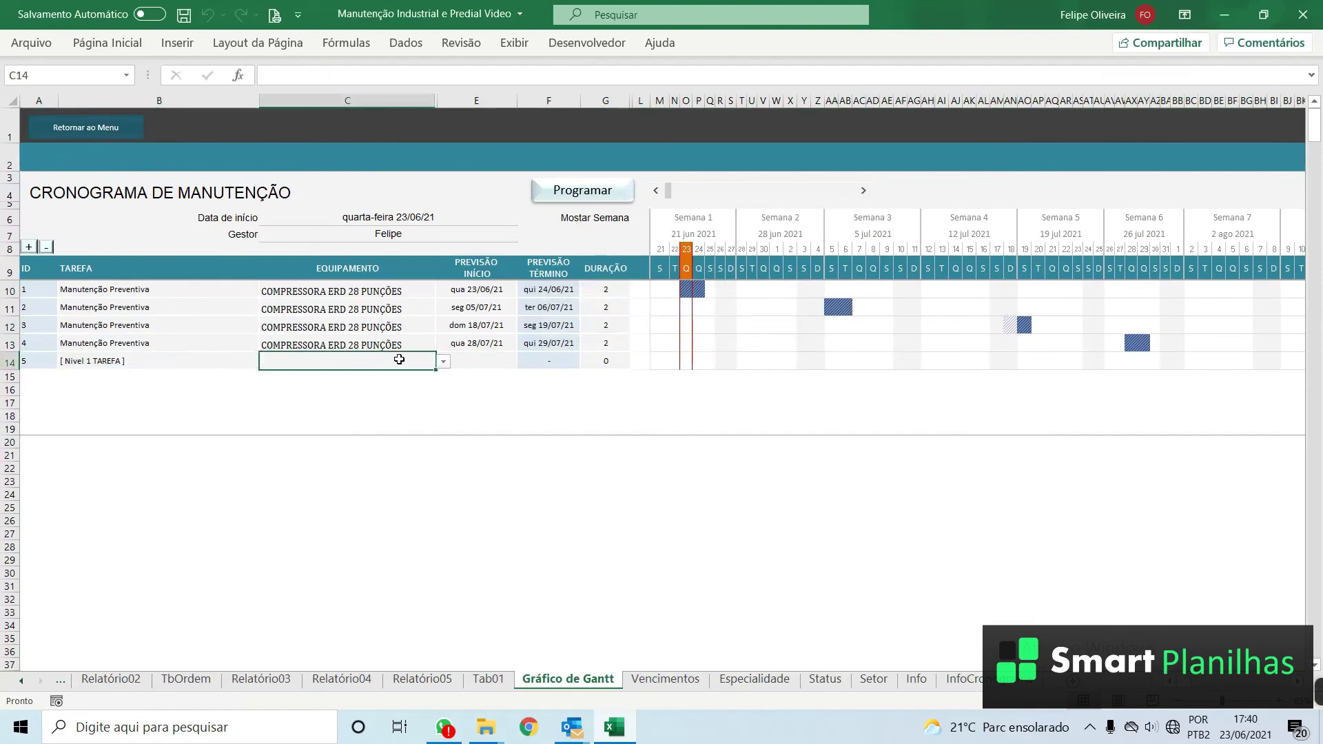
left_click(444, 360)
mouse_move(447, 426)
left_mouse_down()
mouse_move(447, 391)
mouse_move(447, 407)
left_mouse_up()
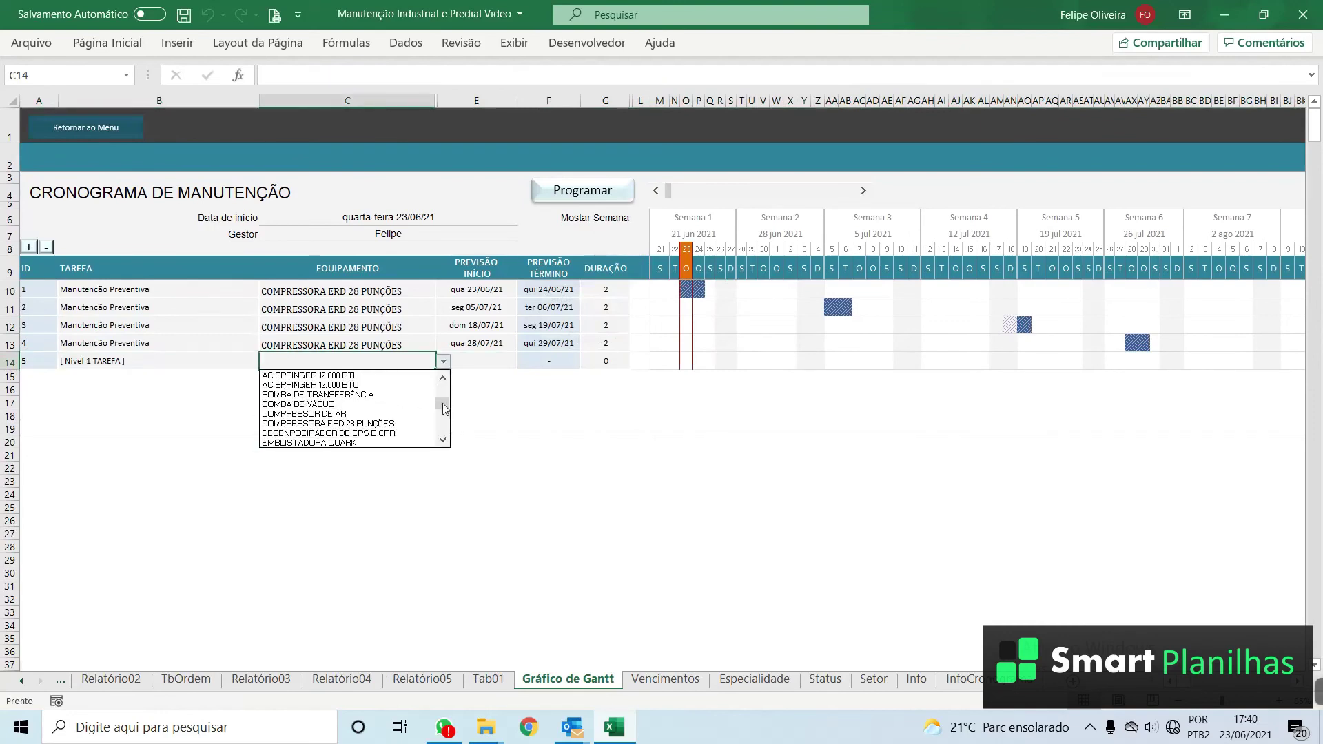
left_click(398, 404)
Step: Name the BOMBA DE TRANSFERÊNCIA task MANUTENÇÃO PREVENTIVA
left_click(120, 360)
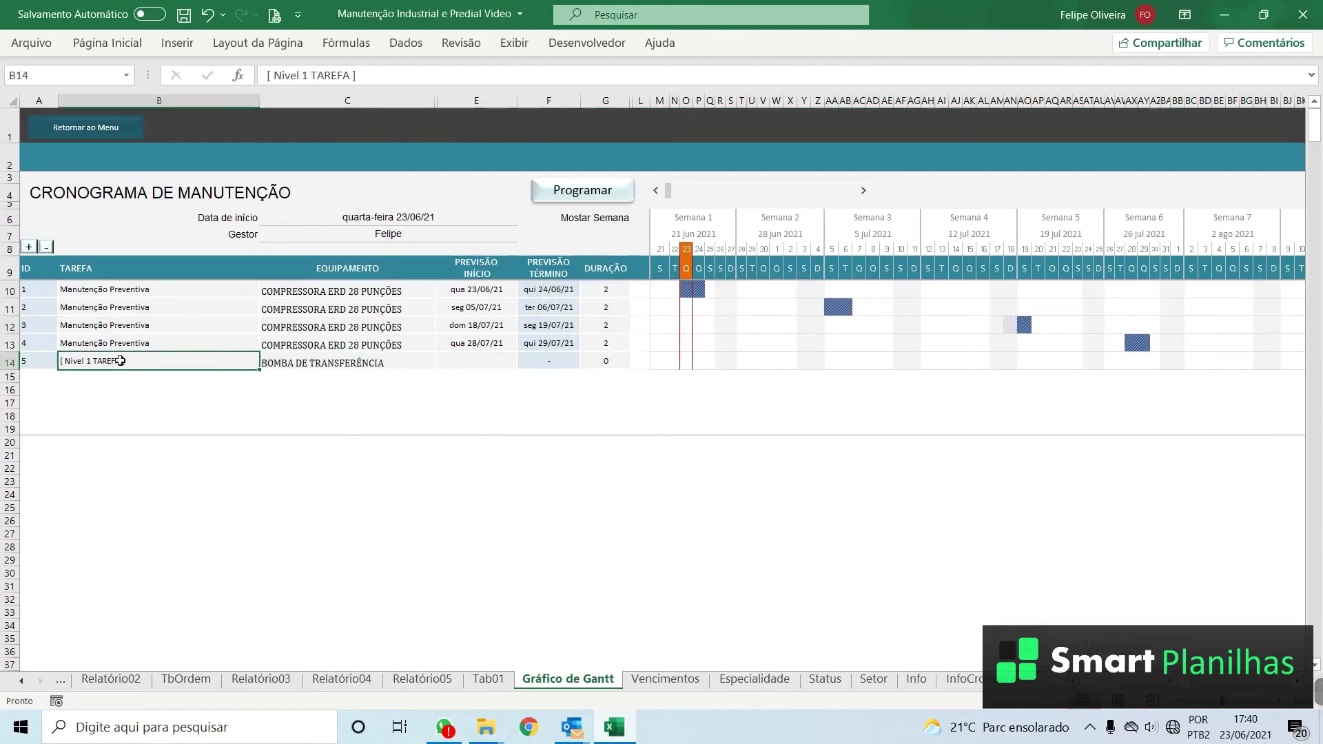
type("MANUTENÇÃO PRECENTI")
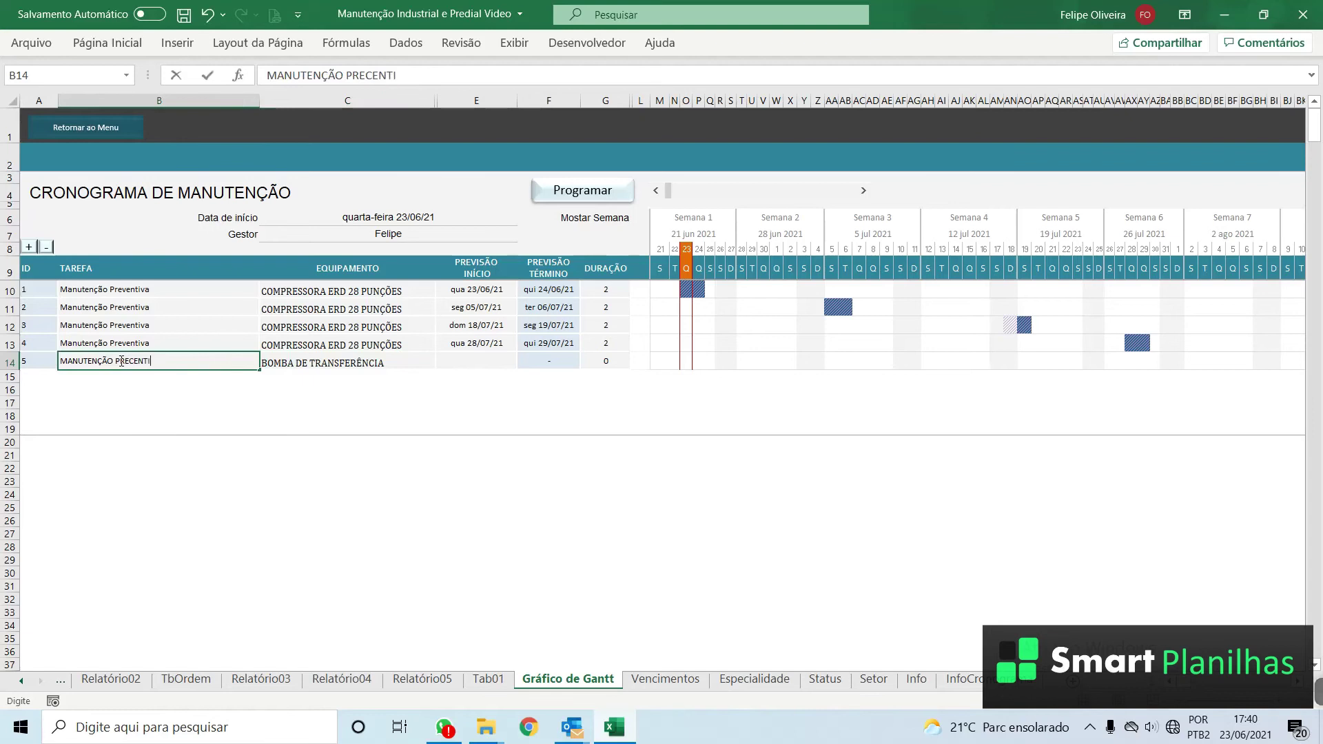
key("BackSpace")
key("BackSpace")
key("BackSpace")
type("VENTIVA")
key("Tab")
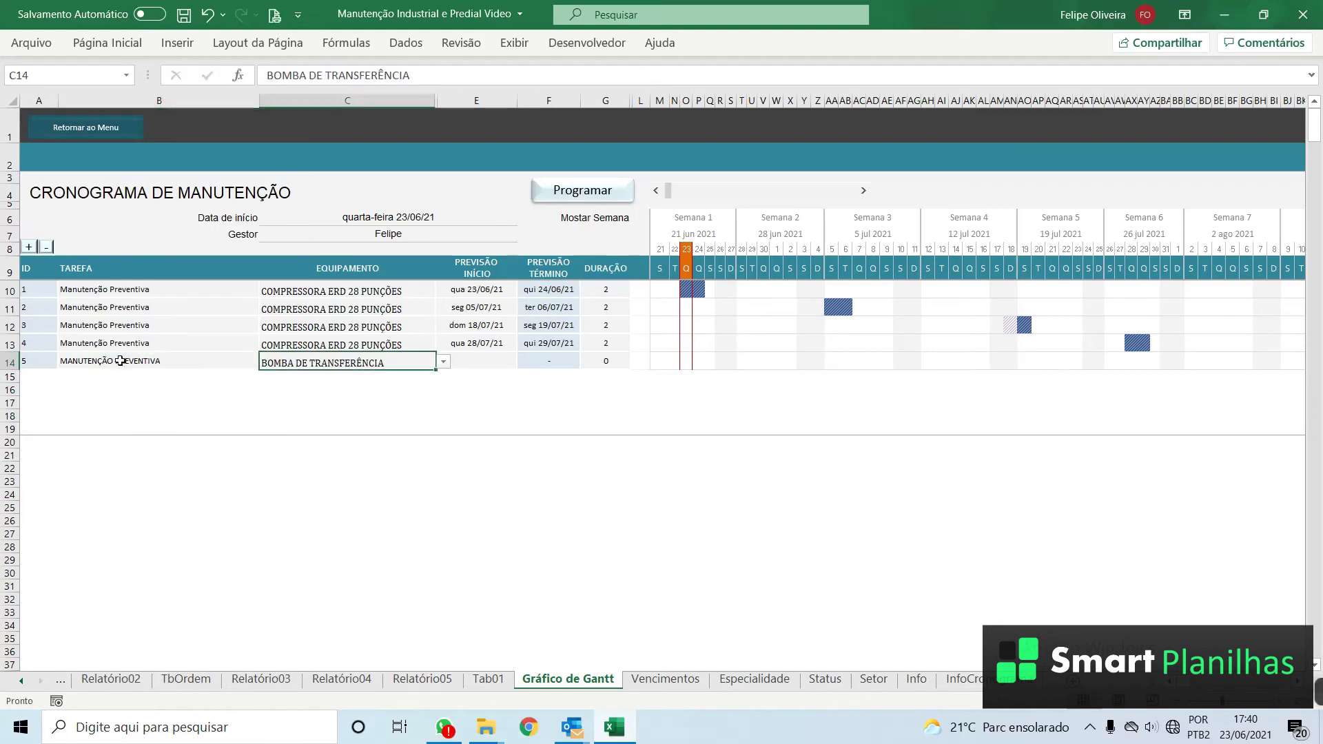
Step: Insert three Nível 2 subtasks beneath the BOMBA DE TRANSFERÊNCIA preventive maintenance task
left_click(597, 196)
left_click(750, 340)
left_click(635, 372)
left_click(602, 385)
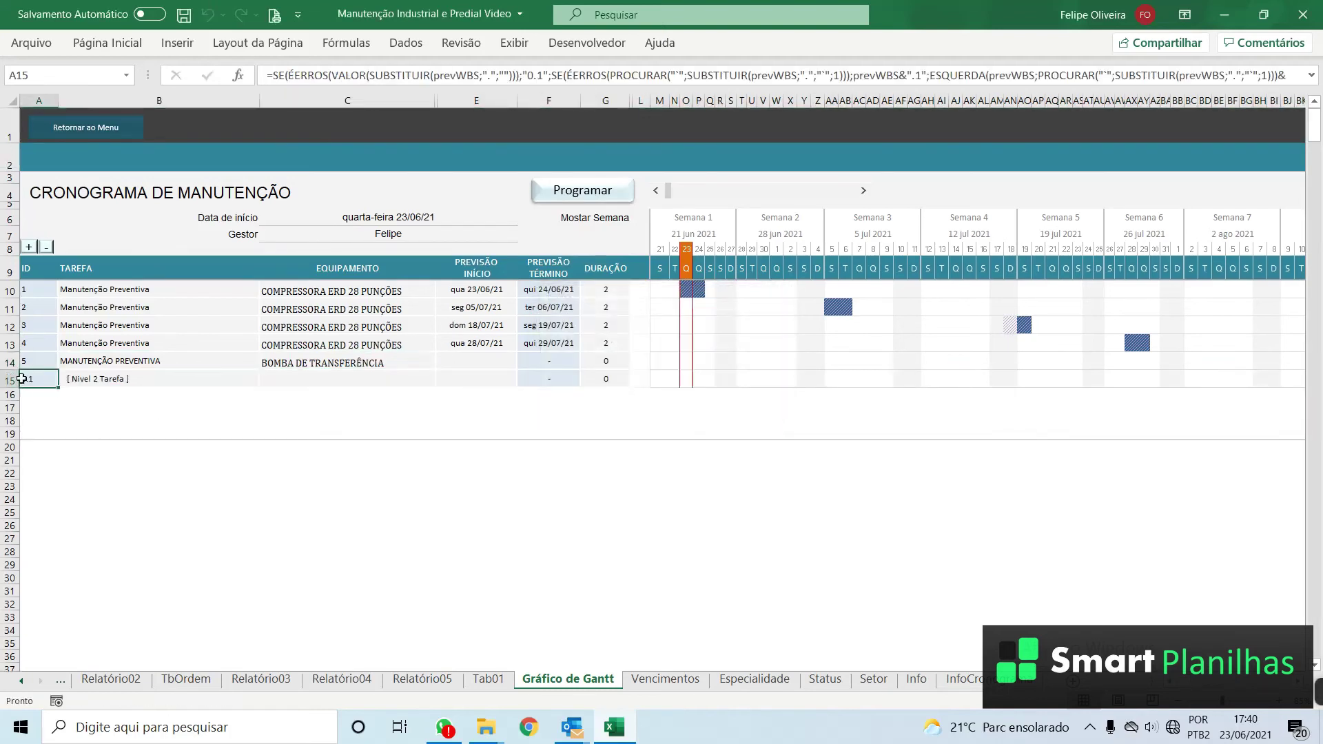
left_click(583, 198)
left_click(747, 341)
left_click(670, 381)
left_click(607, 386)
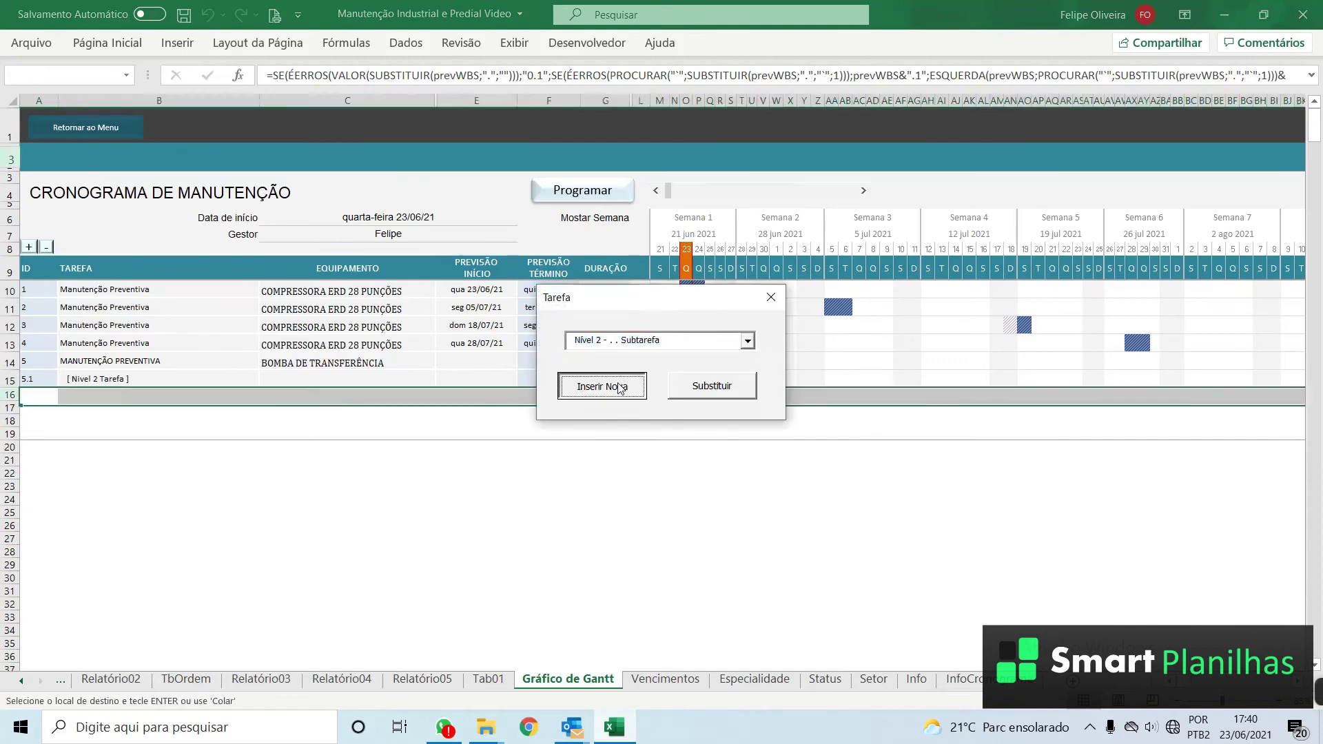
left_click(563, 196)
left_click(746, 340)
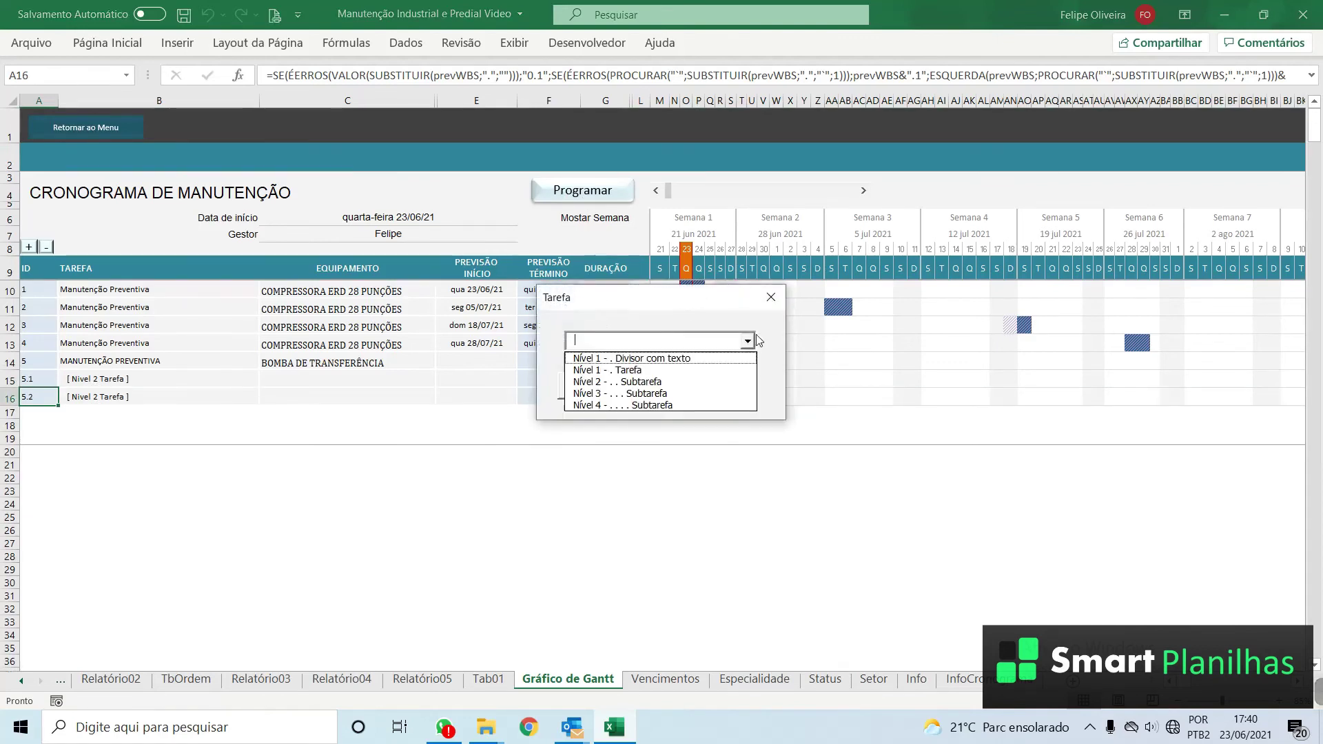
left_click(698, 383)
left_click(594, 380)
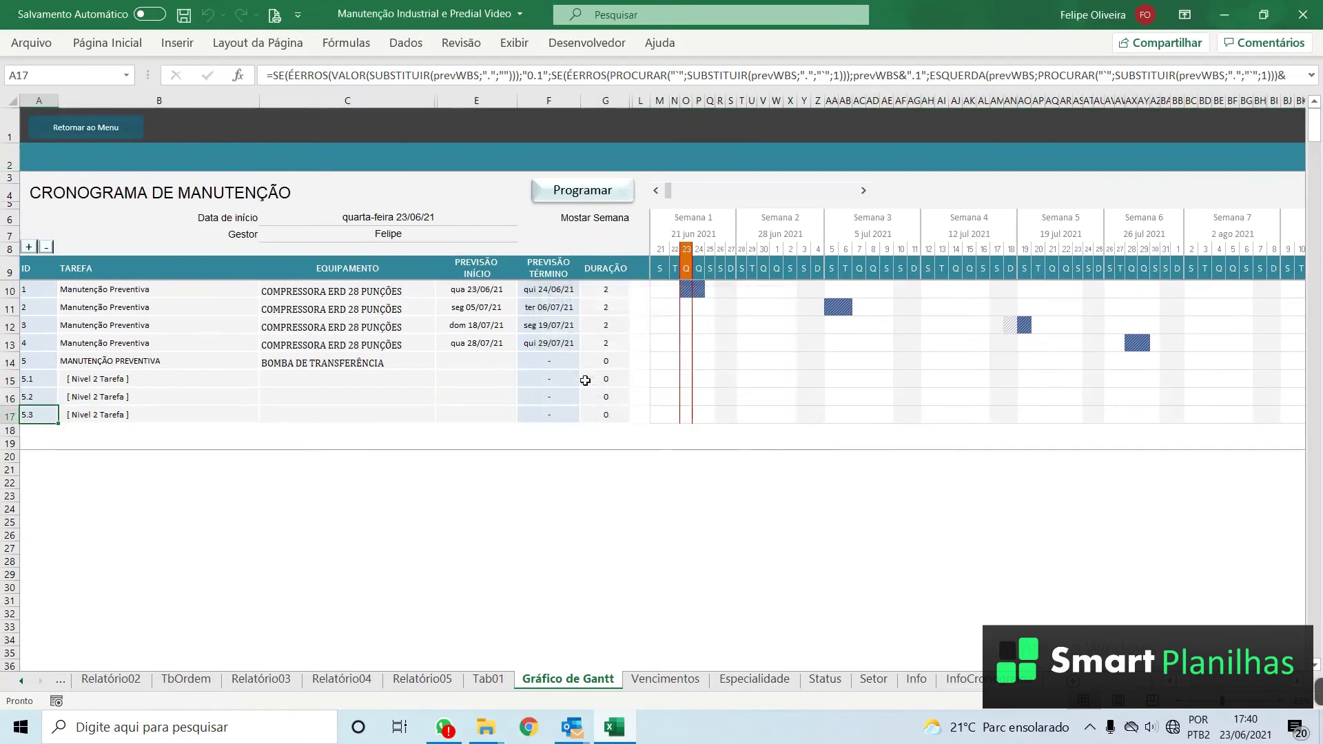
Step: Name the three subtasks Lubrificação, Troca de Rolamento and Pintura, in that order
left_click(101, 367)
left_click(104, 378)
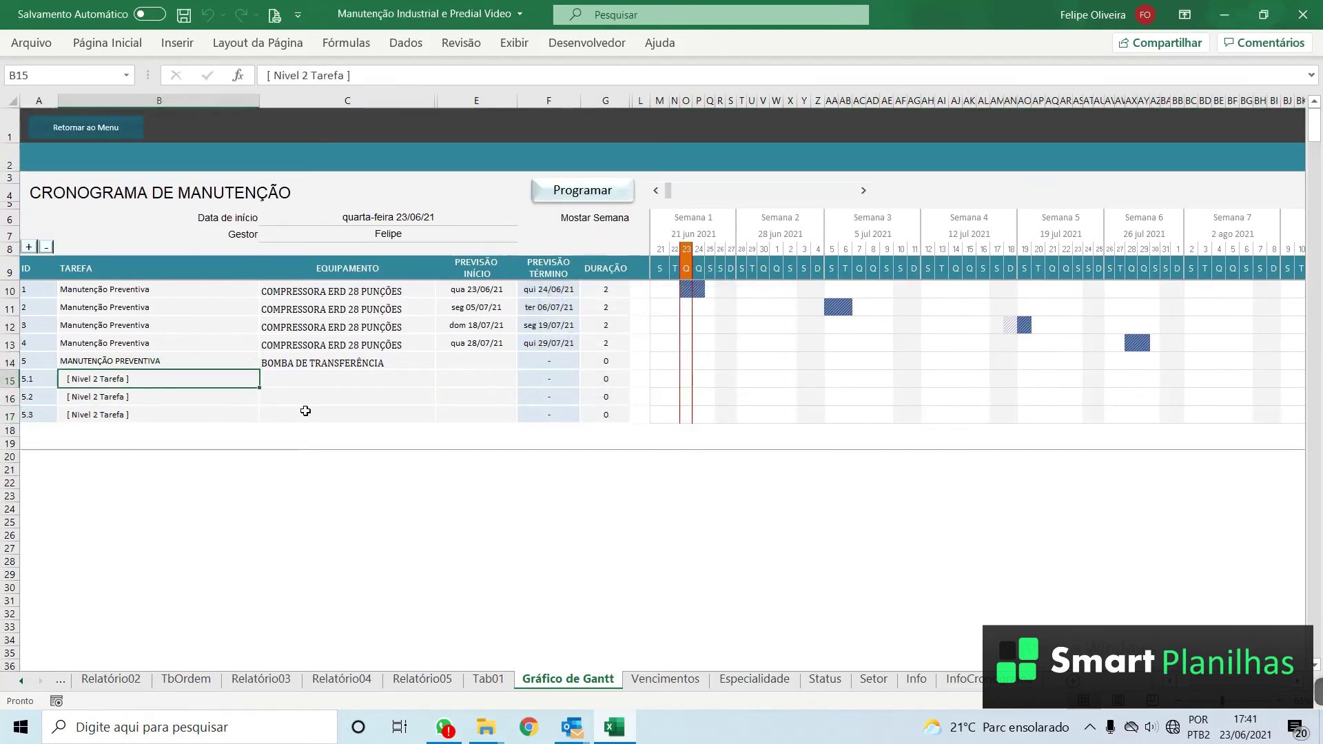
type("Lubrificação")
key("Return")
type("Tro a de Rolamento")
key("Return")
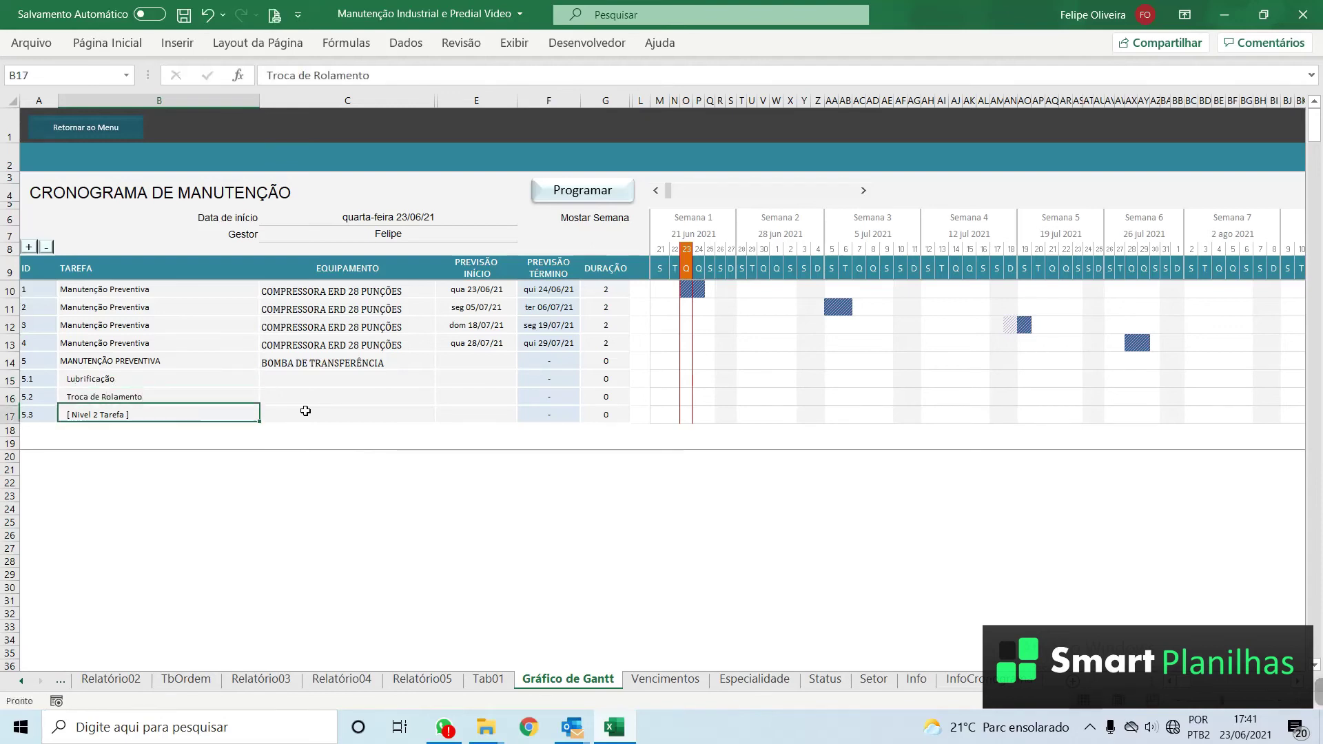
type("Pintura")
key("Return")
left_click_drag(172, 381, 162, 414)
left_click(162, 414)
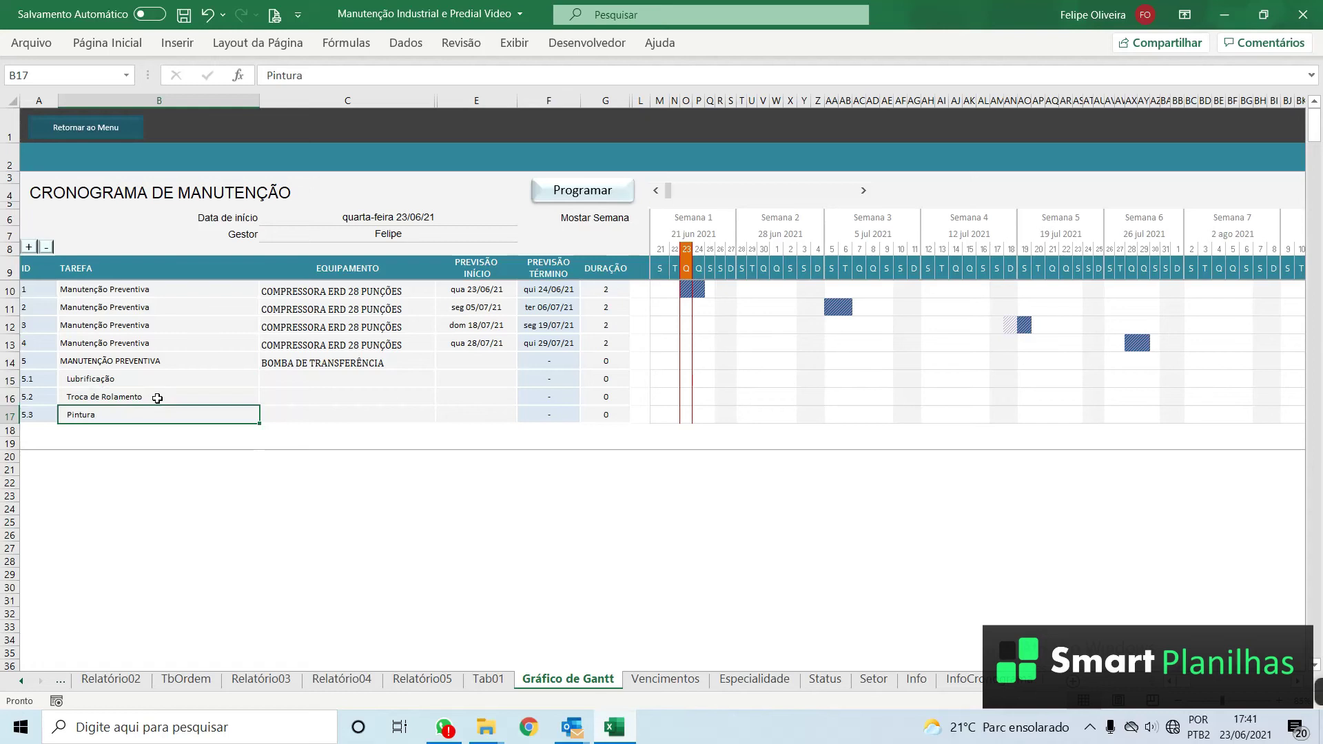
Step: Schedule the Lubrificação subtask to start on 21/06/2021 with a duration of 2 days
left_click(156, 383)
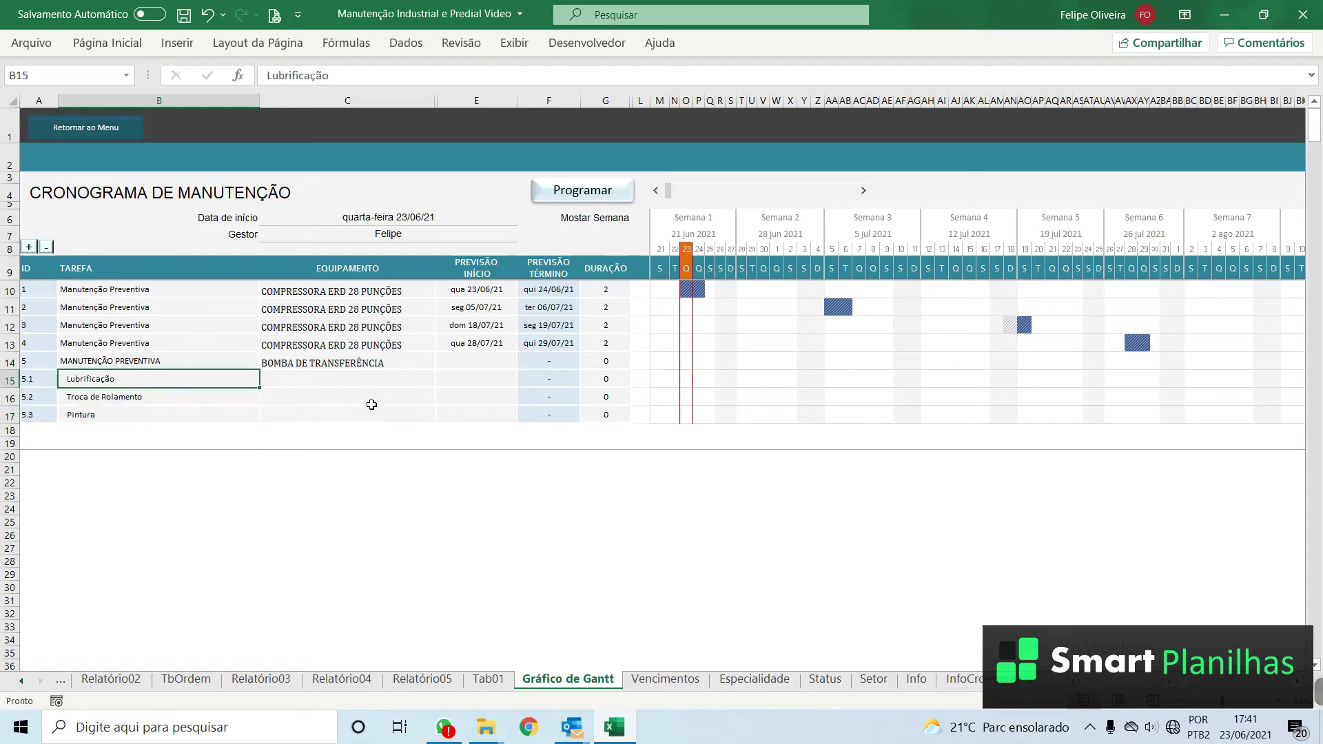
left_click(487, 377)
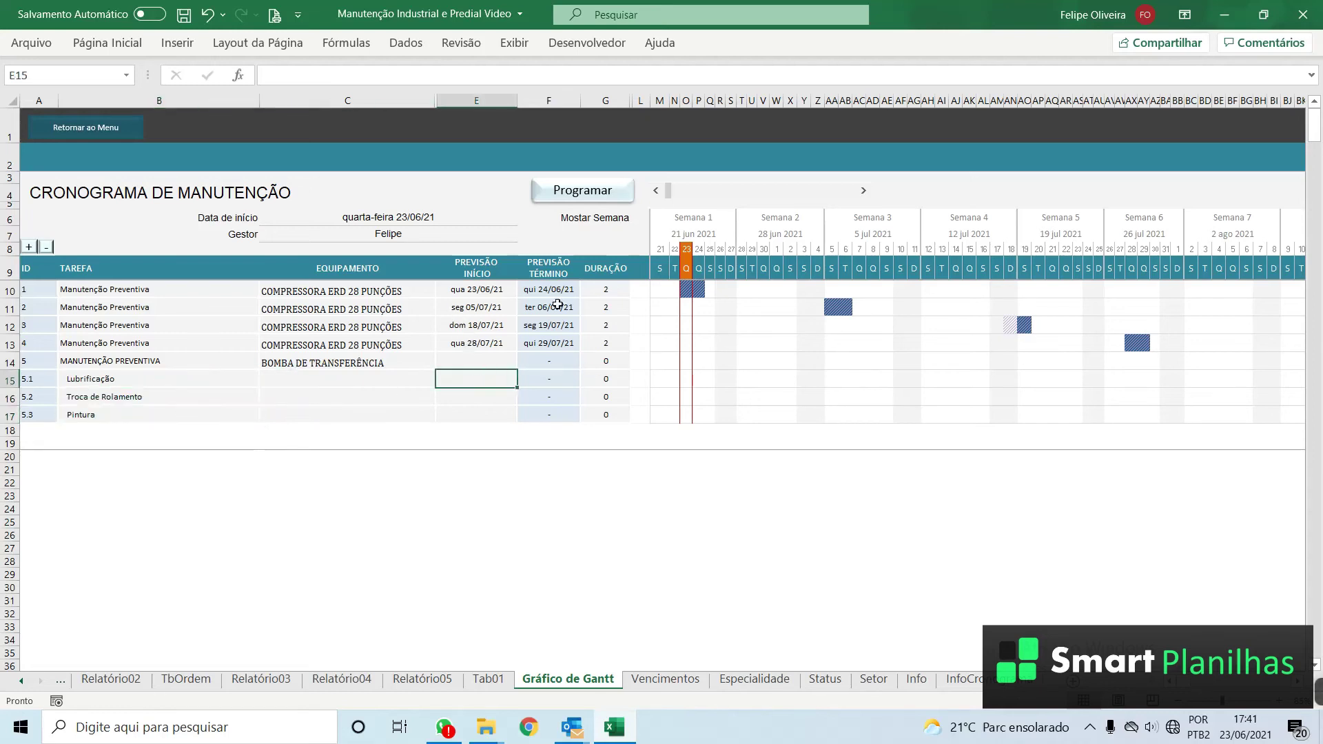
type("21")
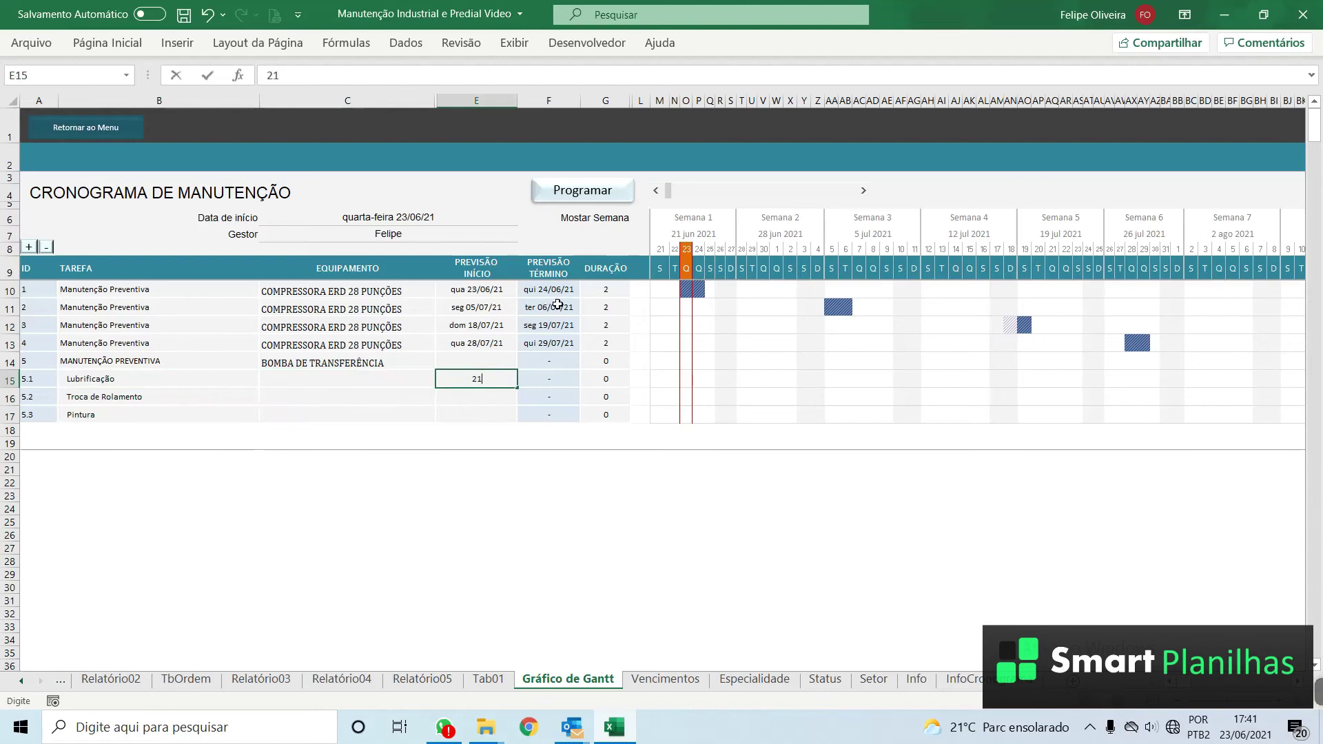
type("/06/2021")
key("Tab")
left_click(618, 380)
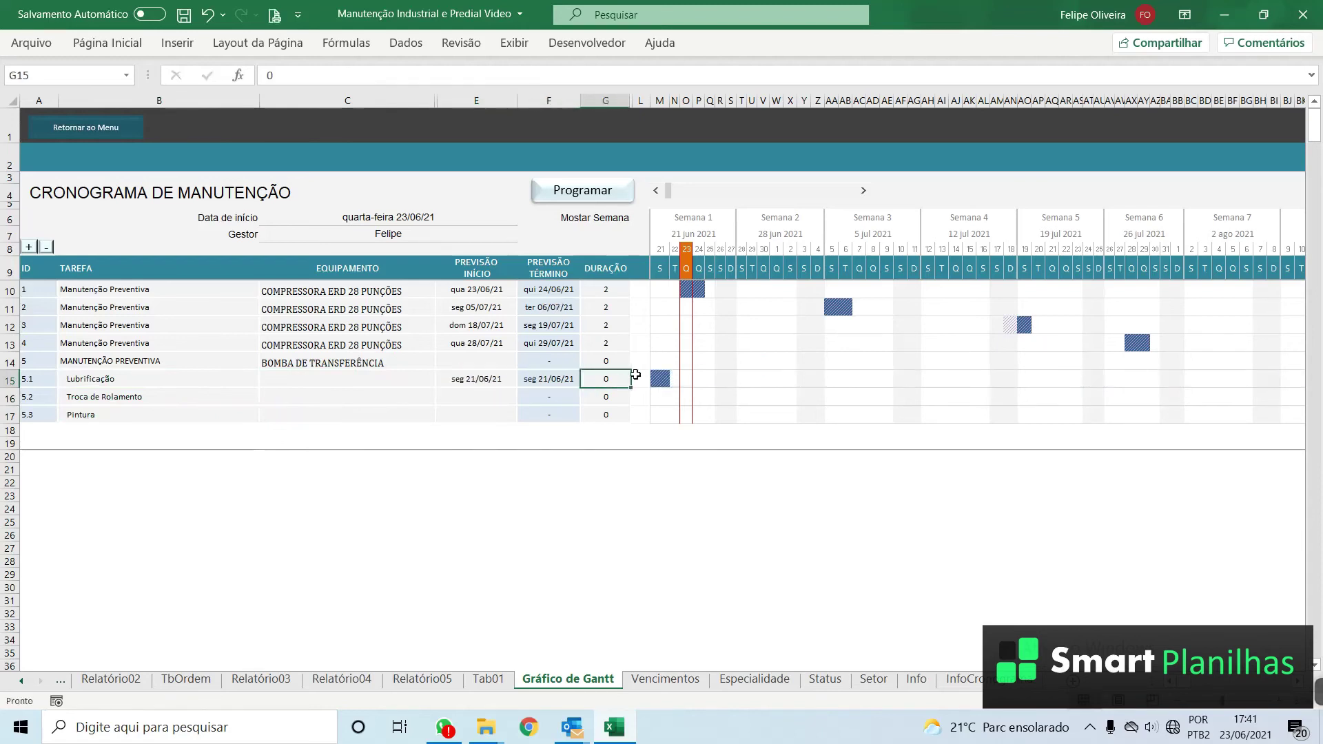
type("2")
key("Return")
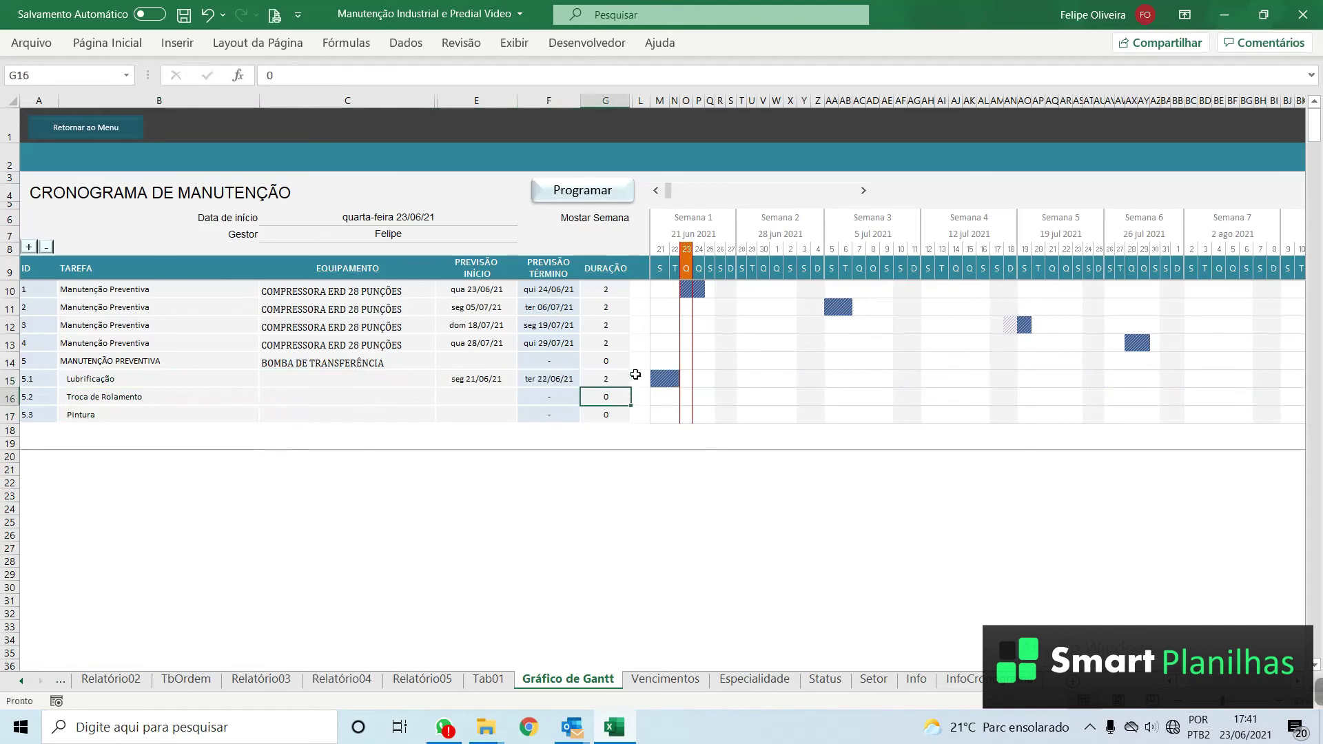
Step: Schedule the Troca de Rolamento subtask to start on 06/07/2021 with a duration of 1 day
left_click(441, 398)
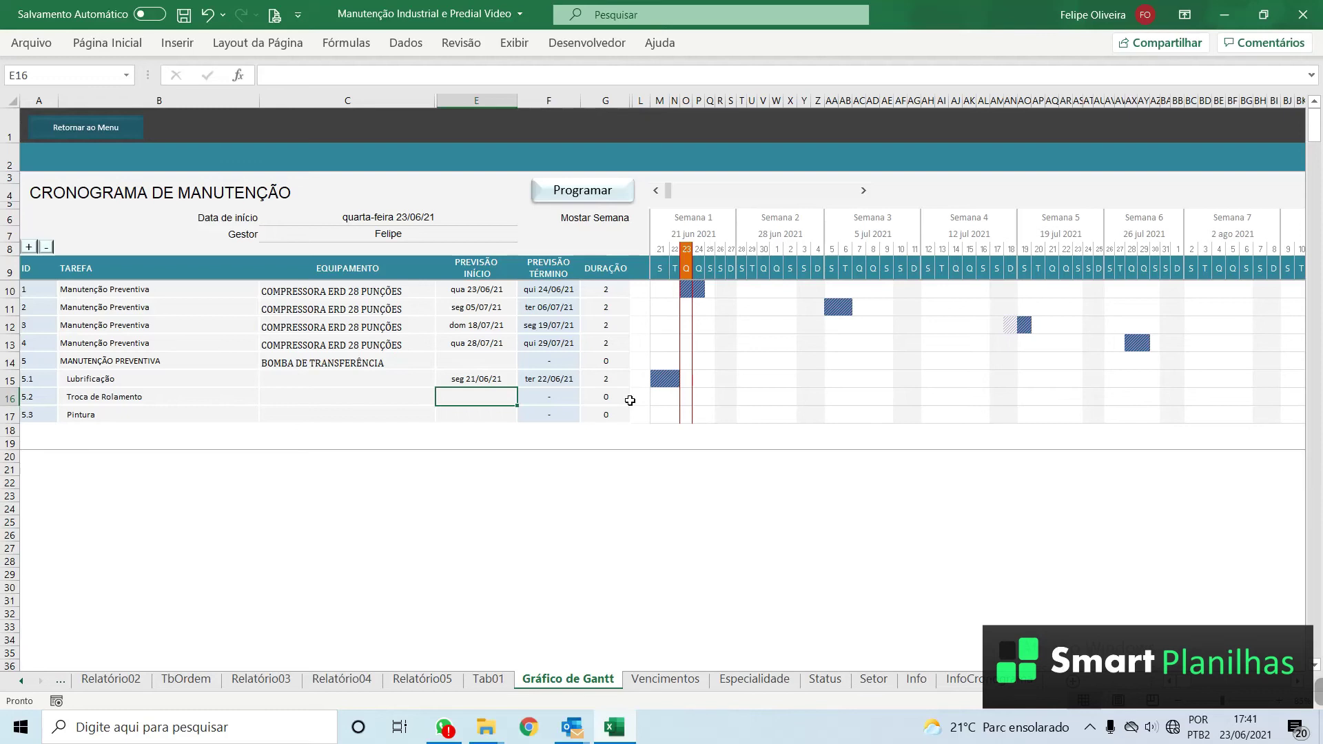
type("06/07/2021")
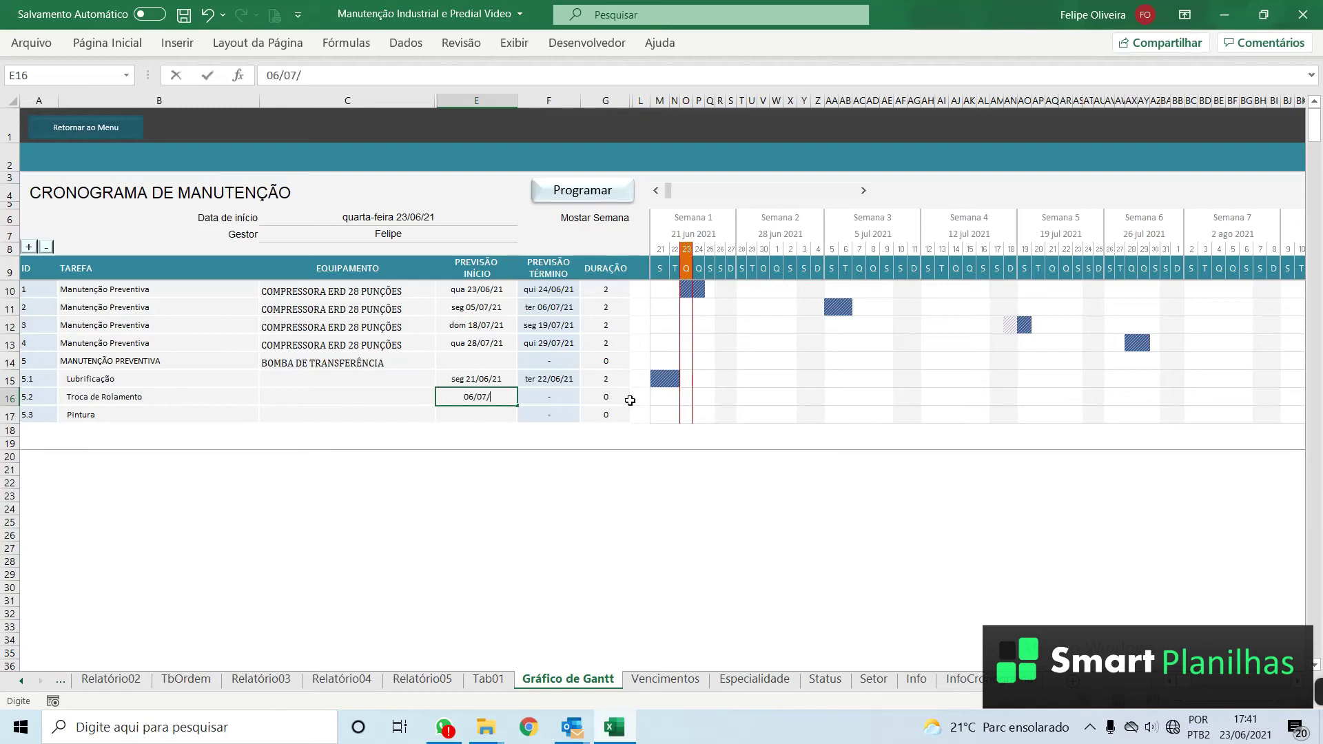
key("Tab")
left_click(615, 398)
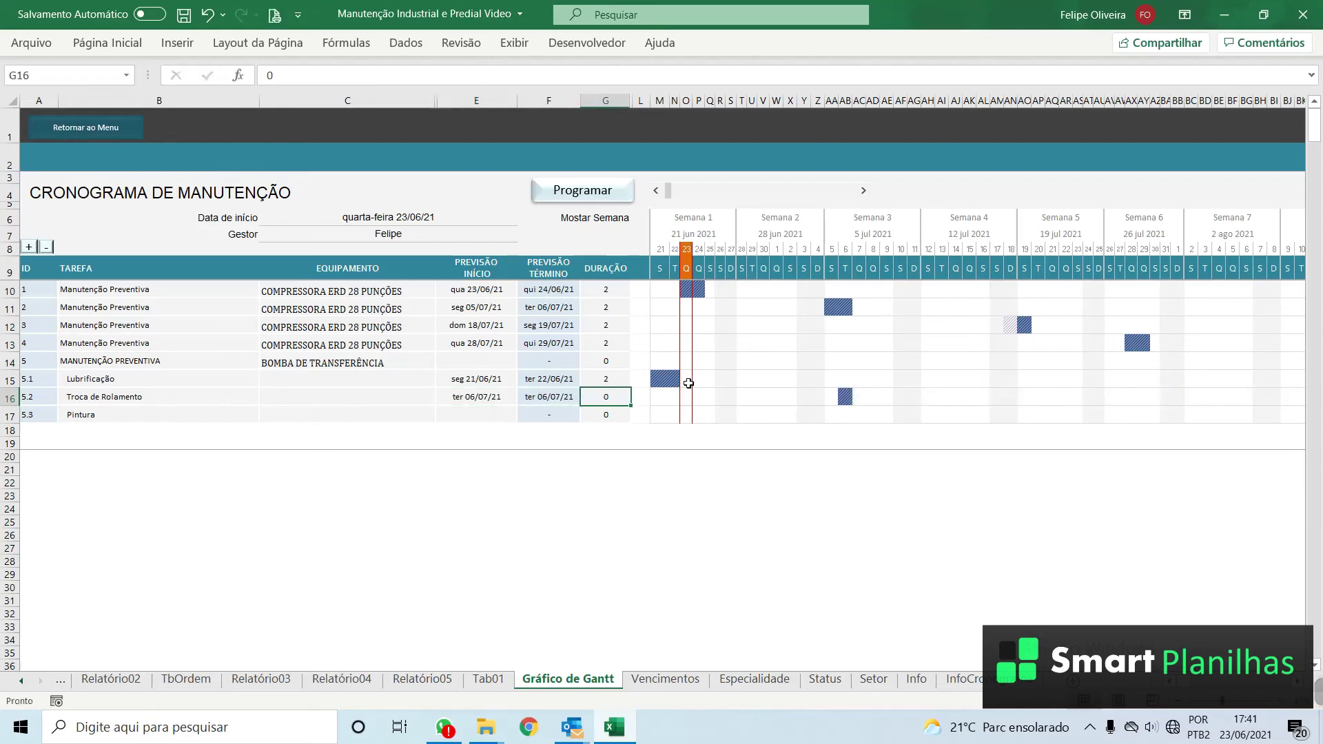
key("Down")
Step: Schedule the Pintura subtask to start on 14/07/2021 with a duration of 2 days
left_click(487, 419)
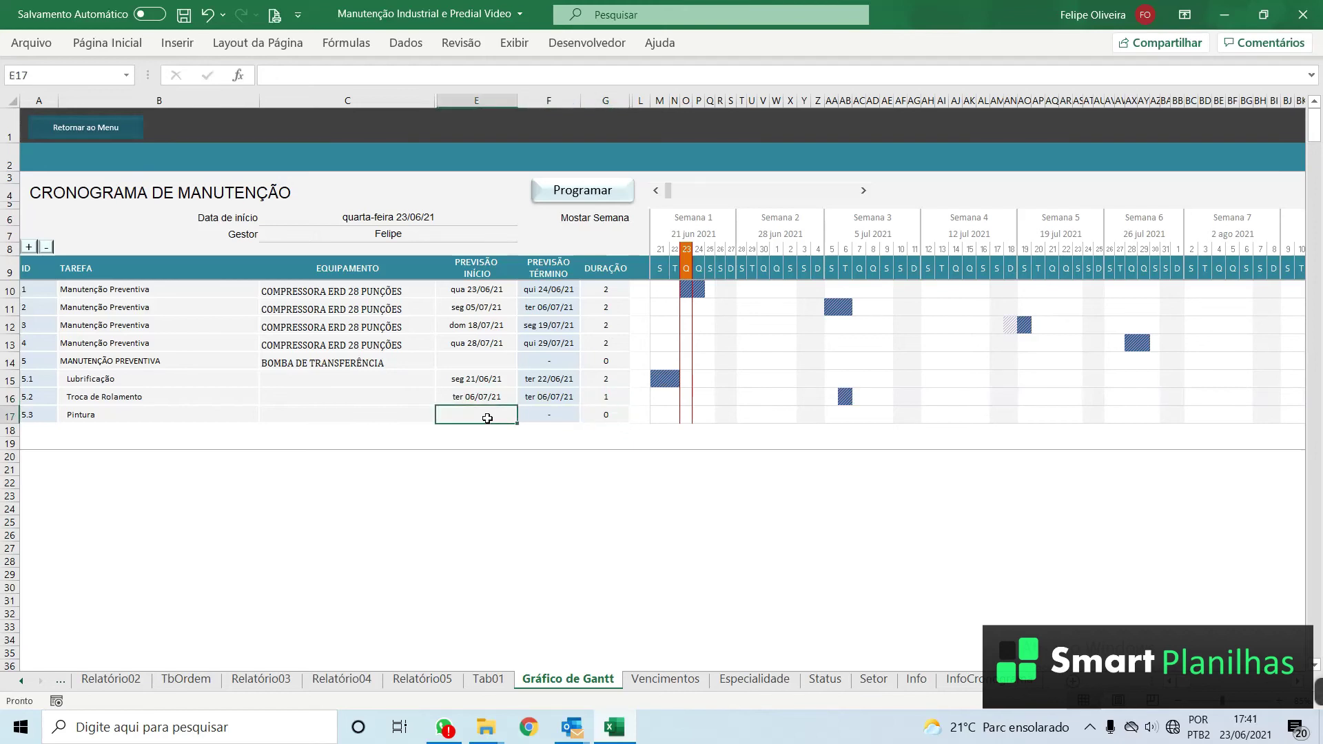
type("1")
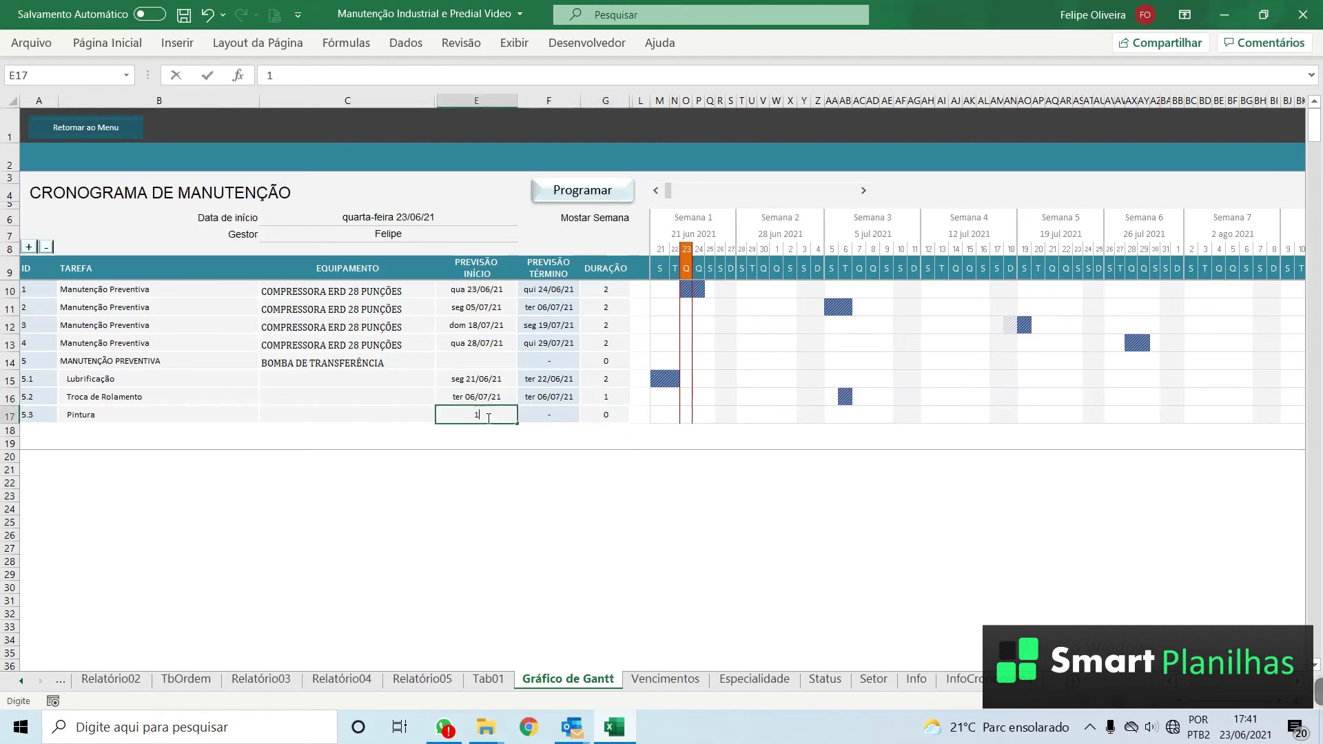
type("4/07/")
key("BackSpace")
type("07/2021")
key("Tab")
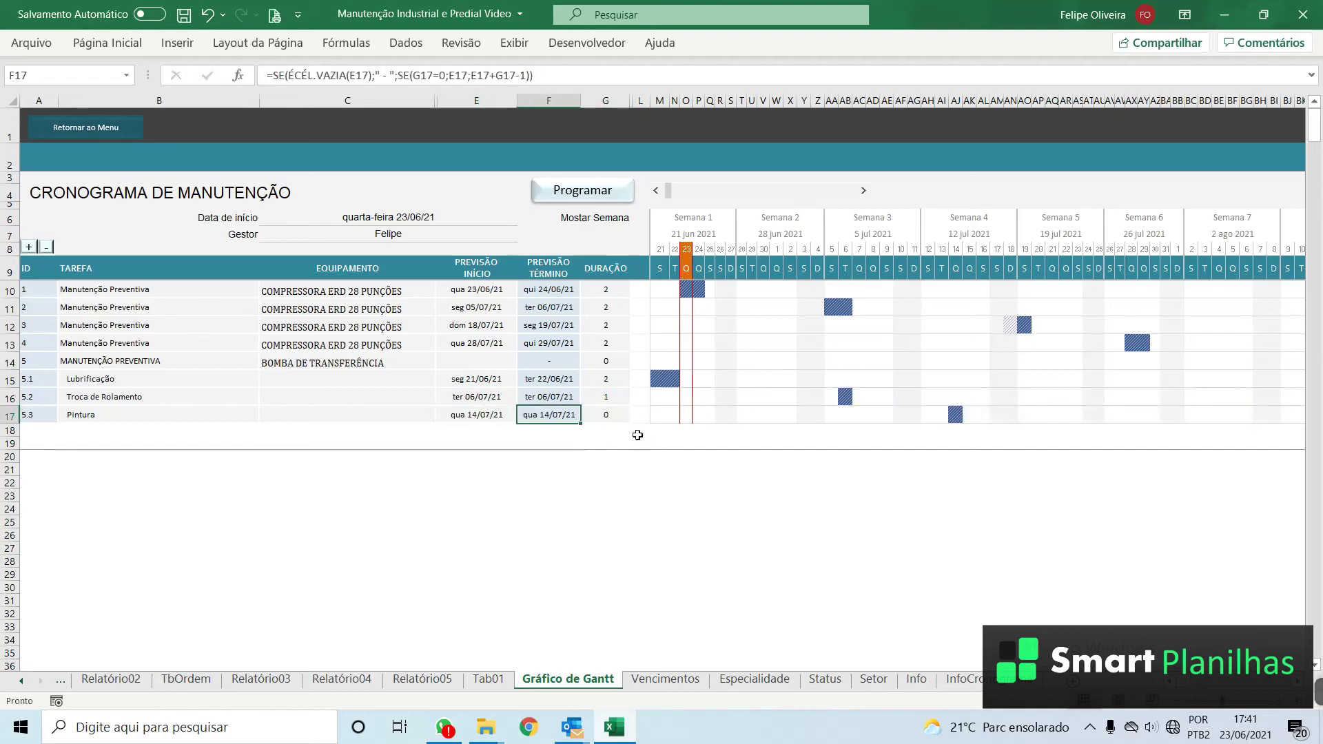
key("Right")
type("2")
key("Return")
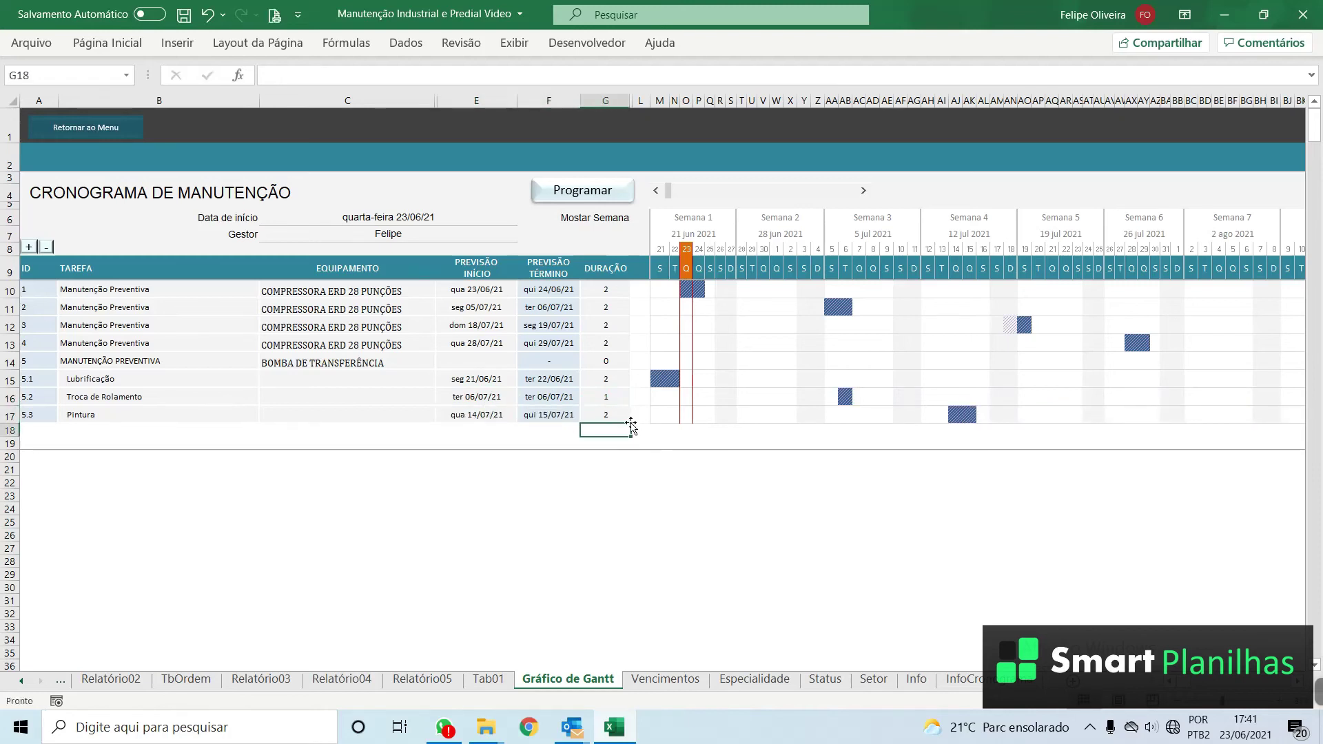
left_click(659, 378)
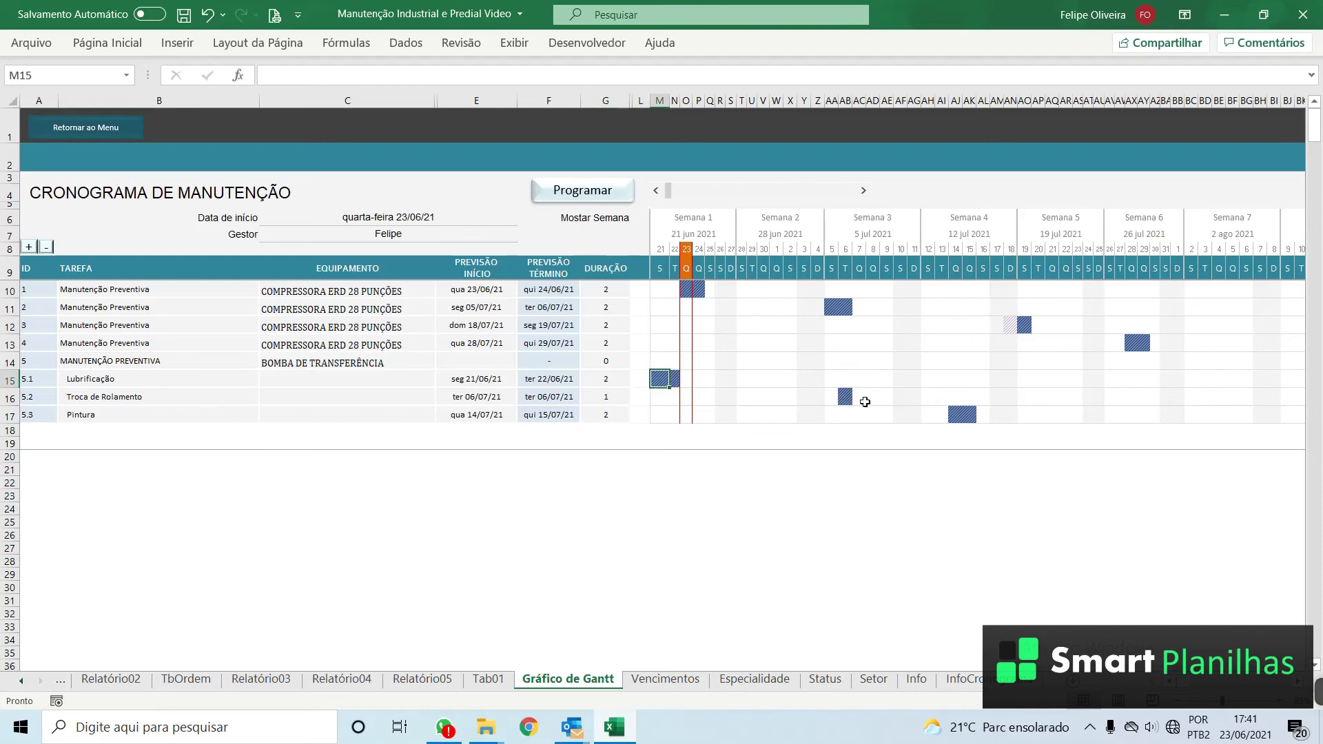
left_click(955, 414)
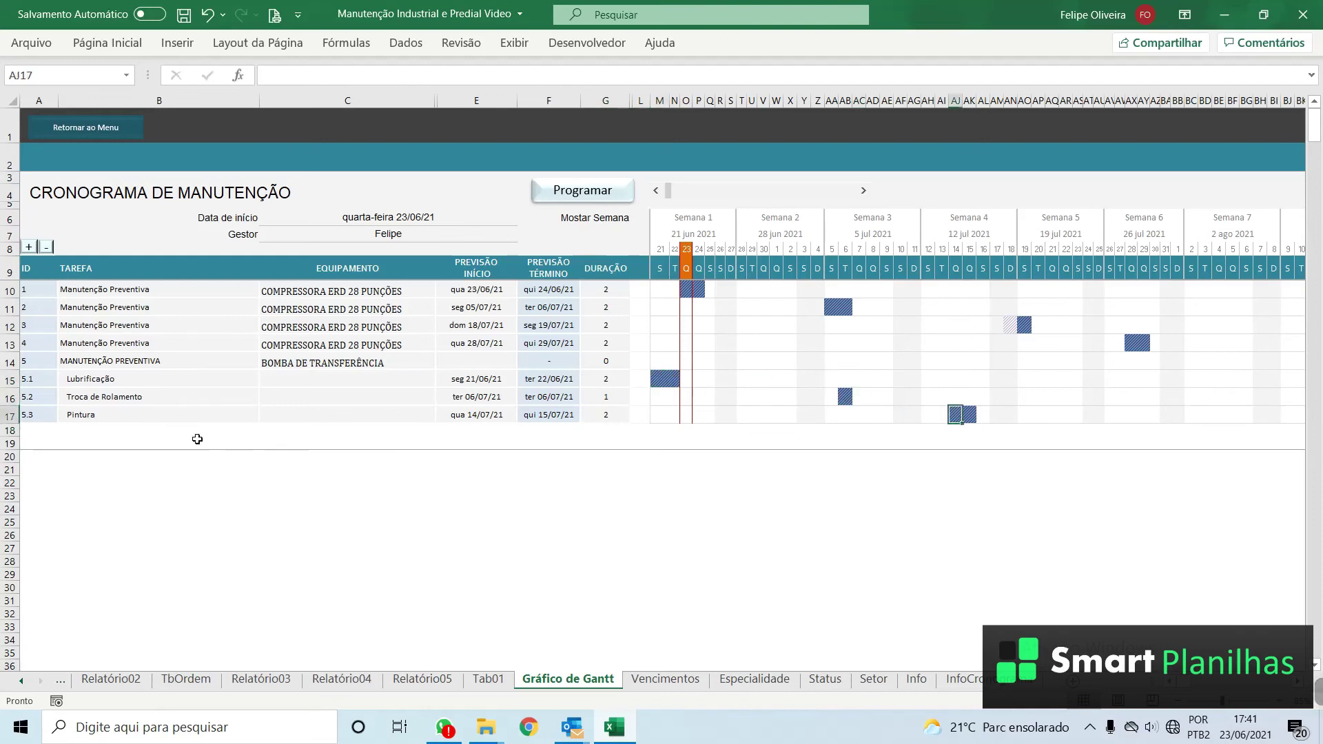
left_click(84, 359)
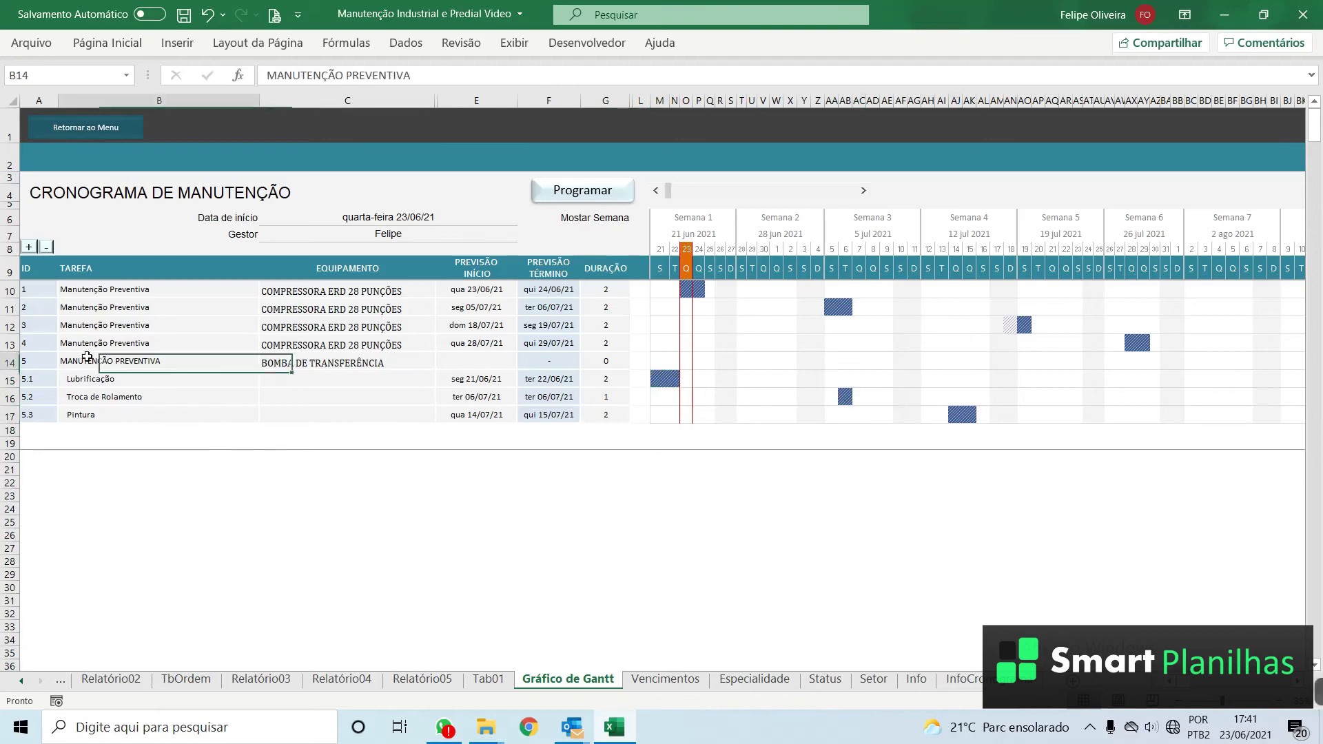
Step: Delete the four COMPRESSORA ERD 28 PUNÇÕES task rows from the maintenance schedule
left_click_drag(8, 290, 8, 344)
right_click(76, 315)
left_click(124, 484)
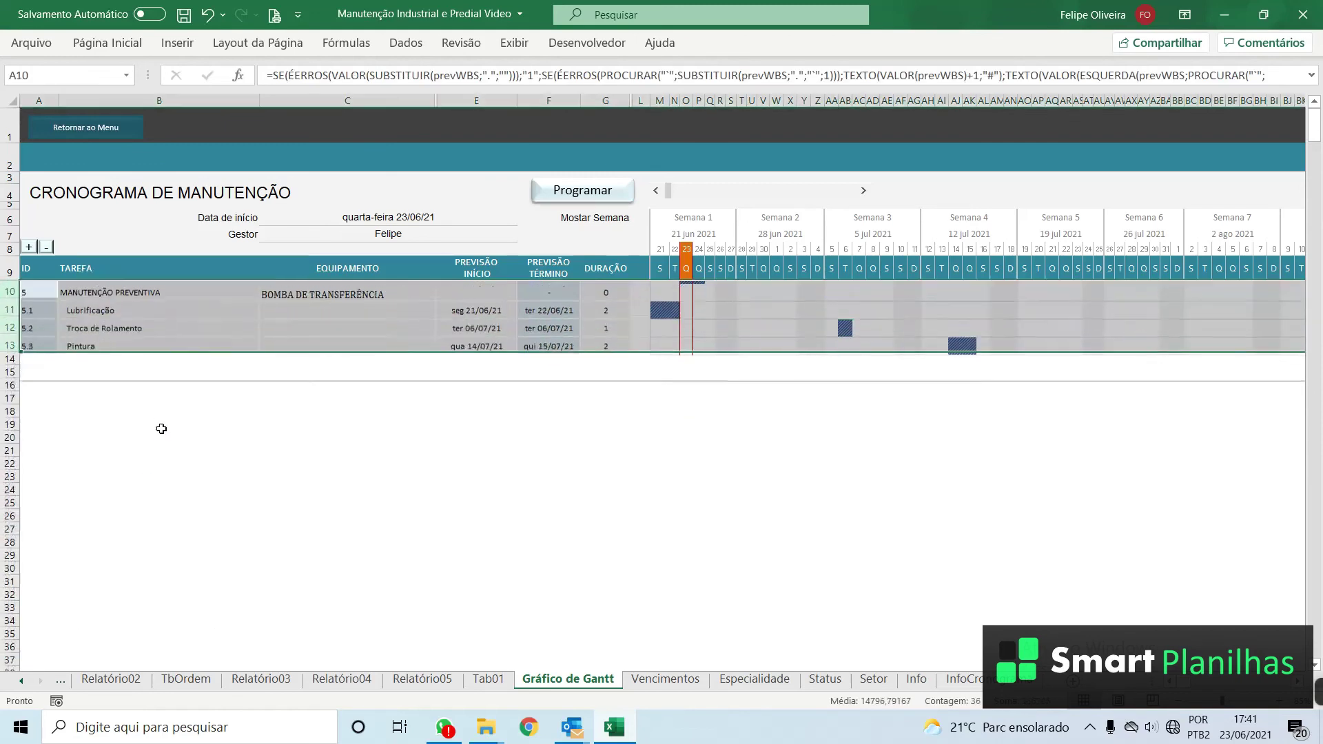
left_click(40, 291)
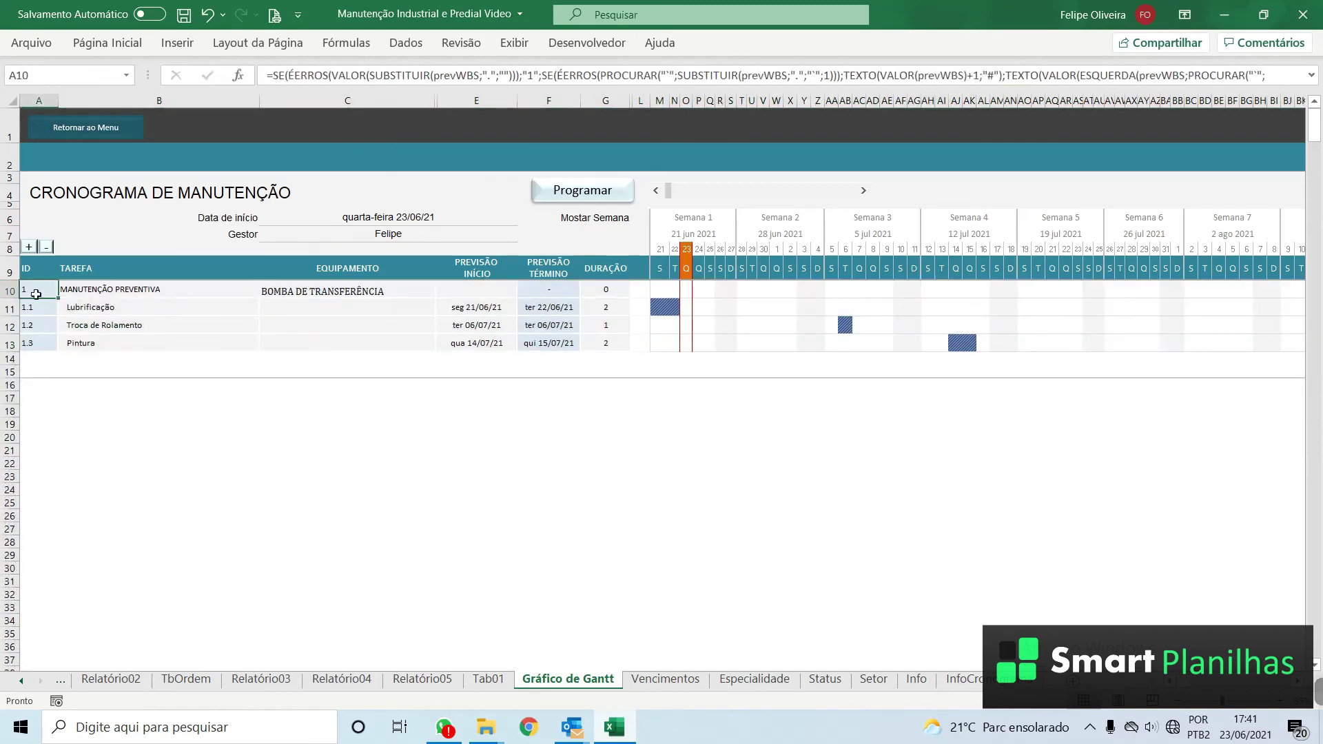
left_click(128, 289)
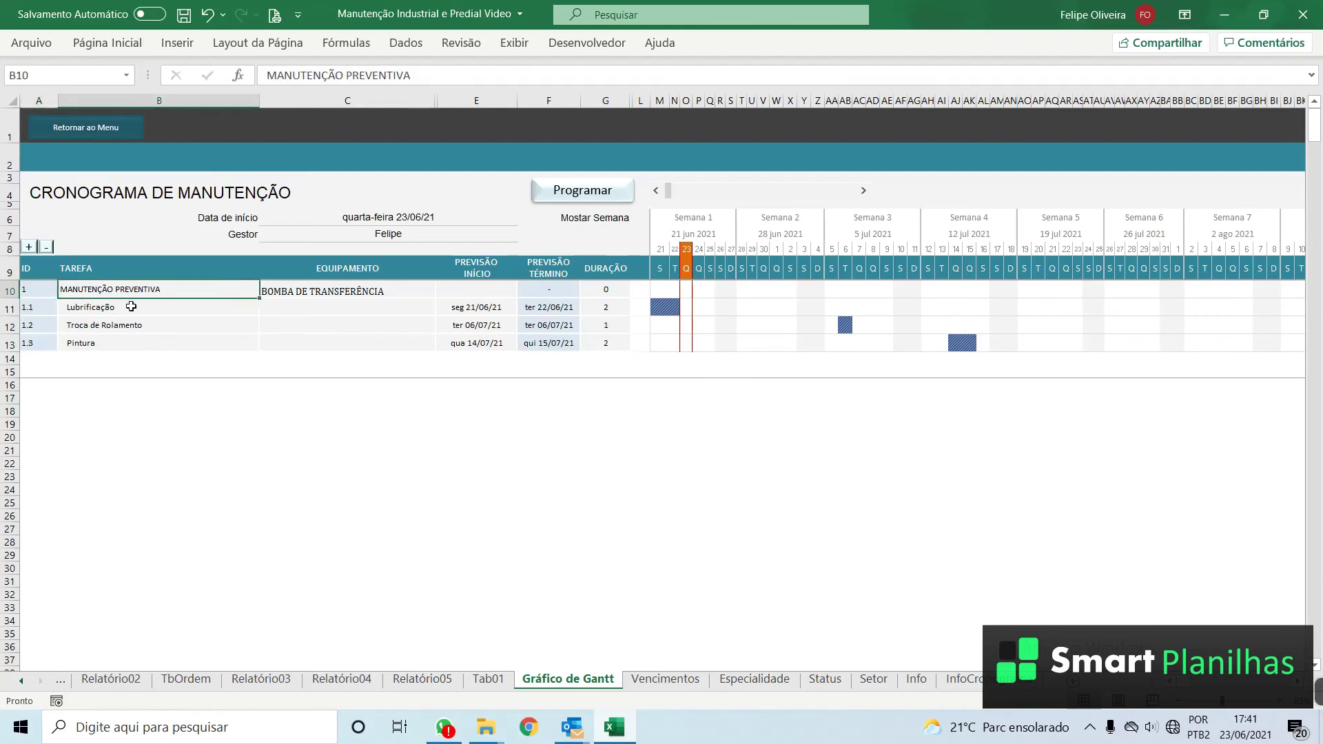
left_click(31, 308)
left_click(32, 325)
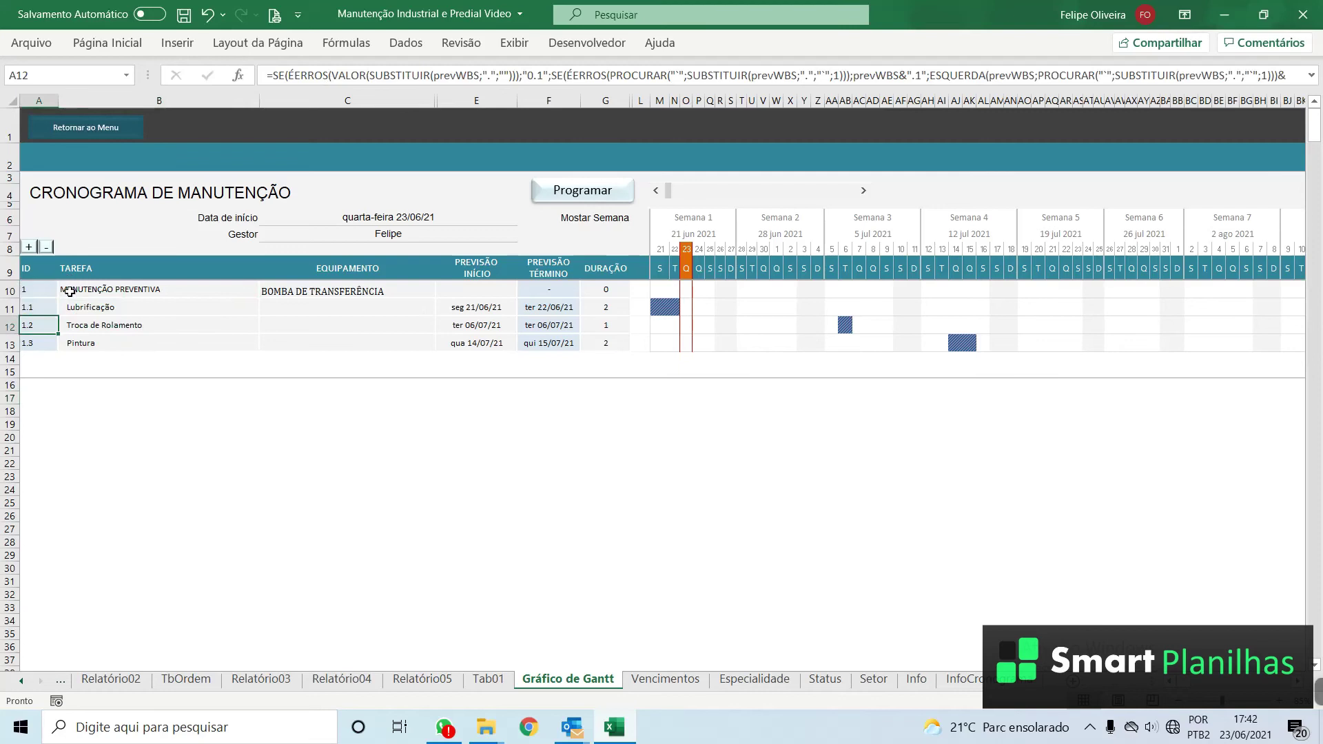
left_click(164, 326)
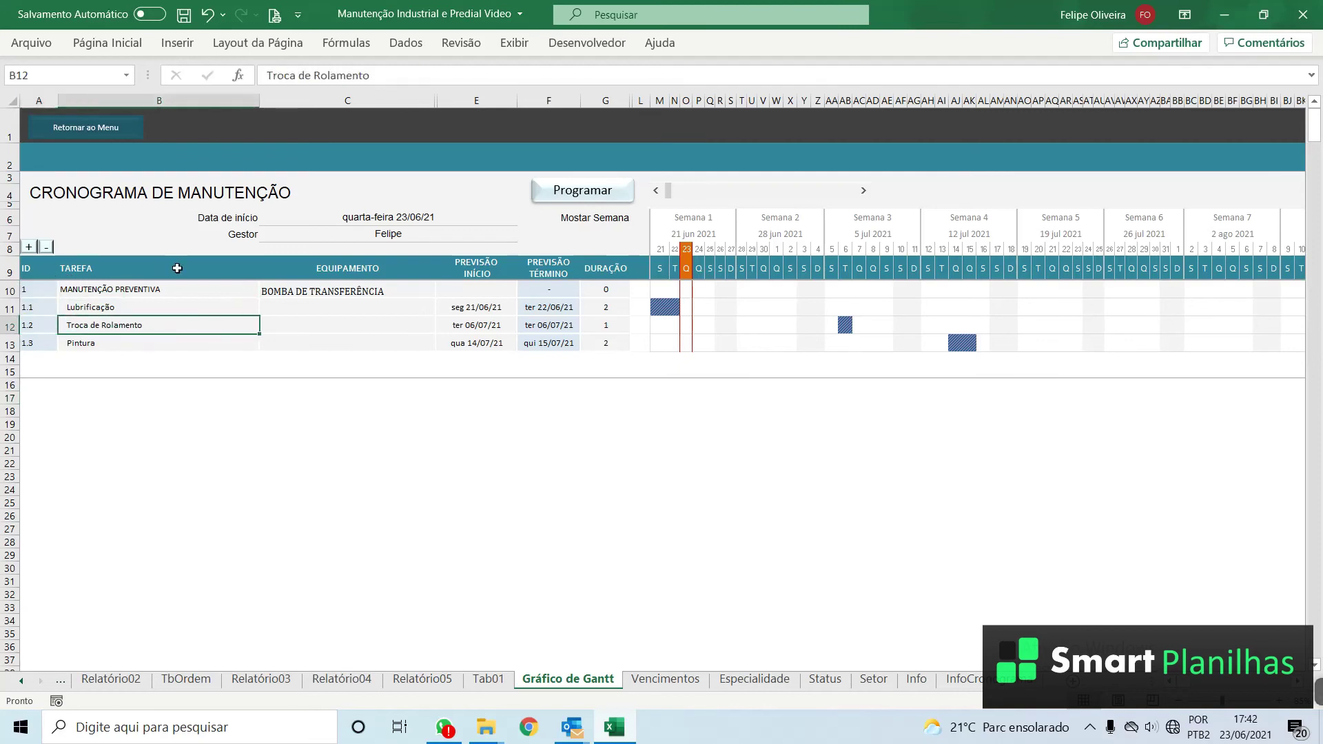
Step: Check the print preview of the maintenance schedule at a closer zoom, without printing it
key("ctrl+p")
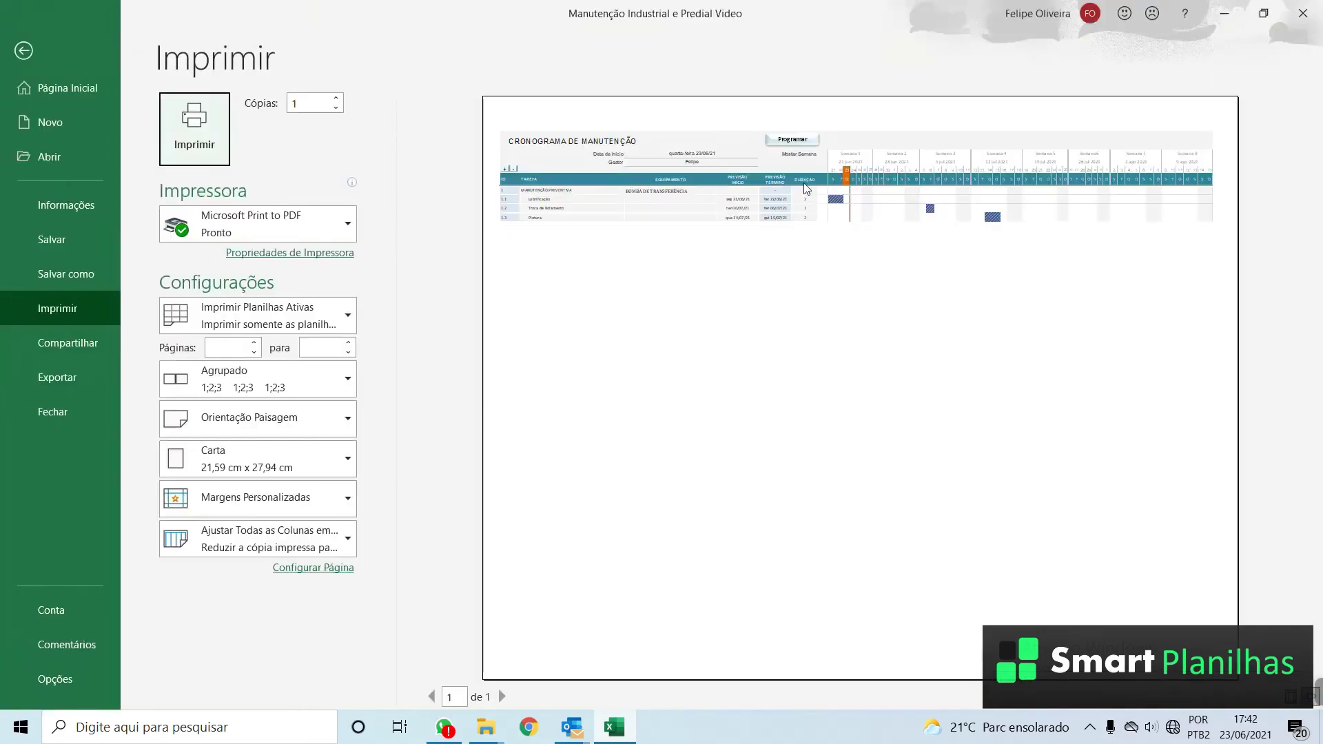
left_click(802, 190)
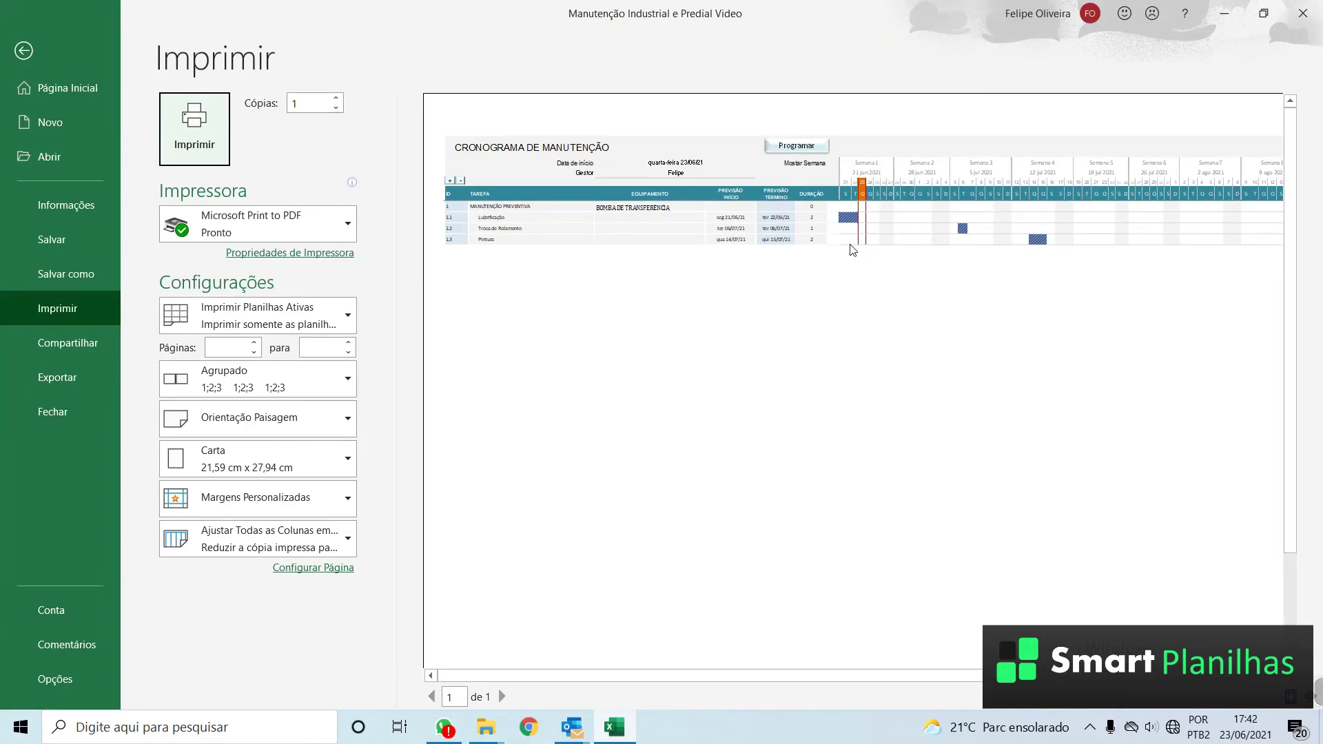
left_click(782, 253)
key("Escape")
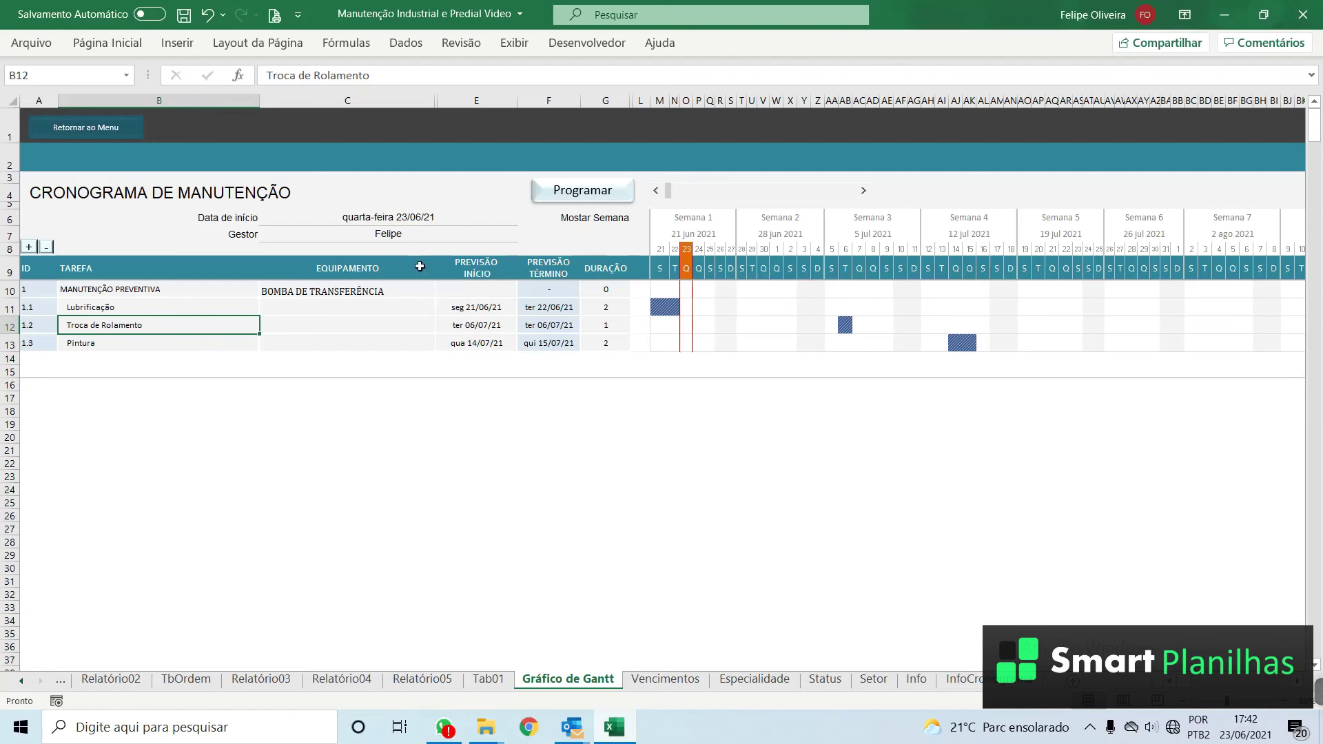
Step: Delete the BOMBA DE TRANSFERÊNCIA task and its three subtasks from the schedule
left_click_drag(10, 289, 15, 355)
right_click(15, 355)
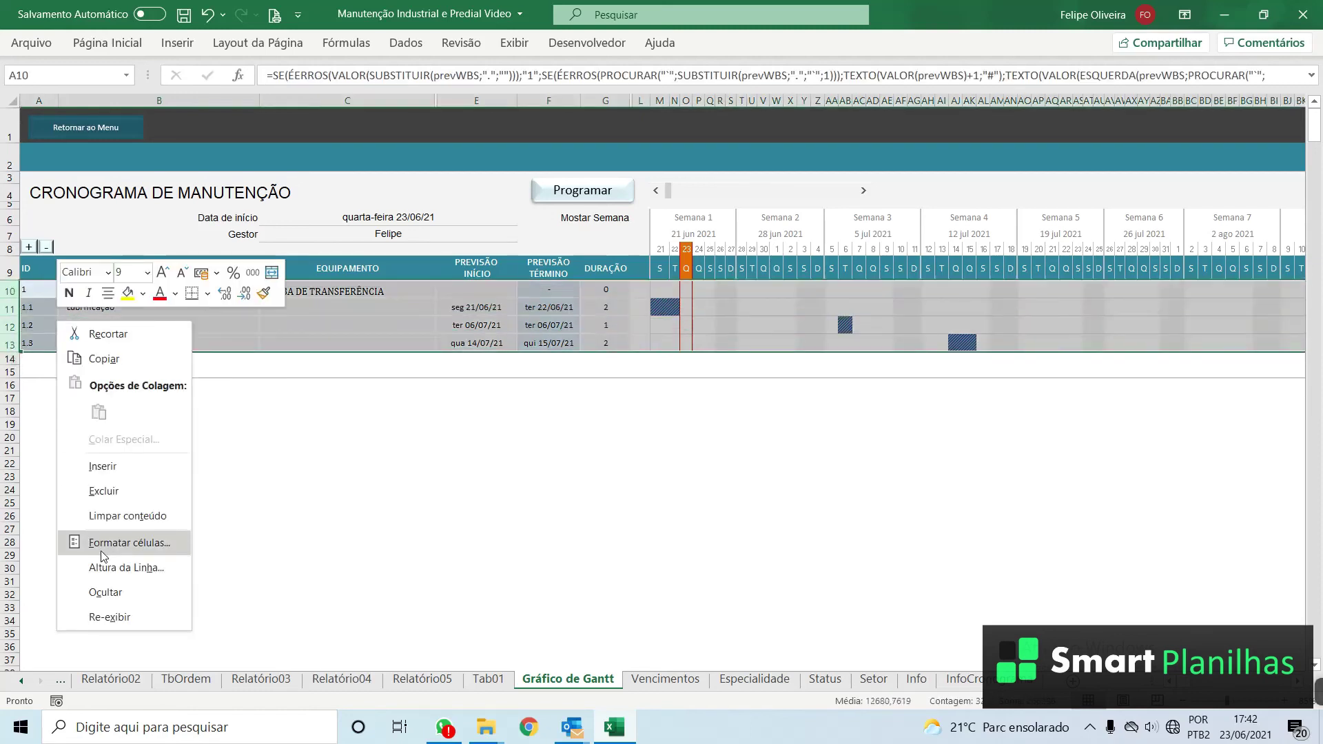
left_click(89, 490)
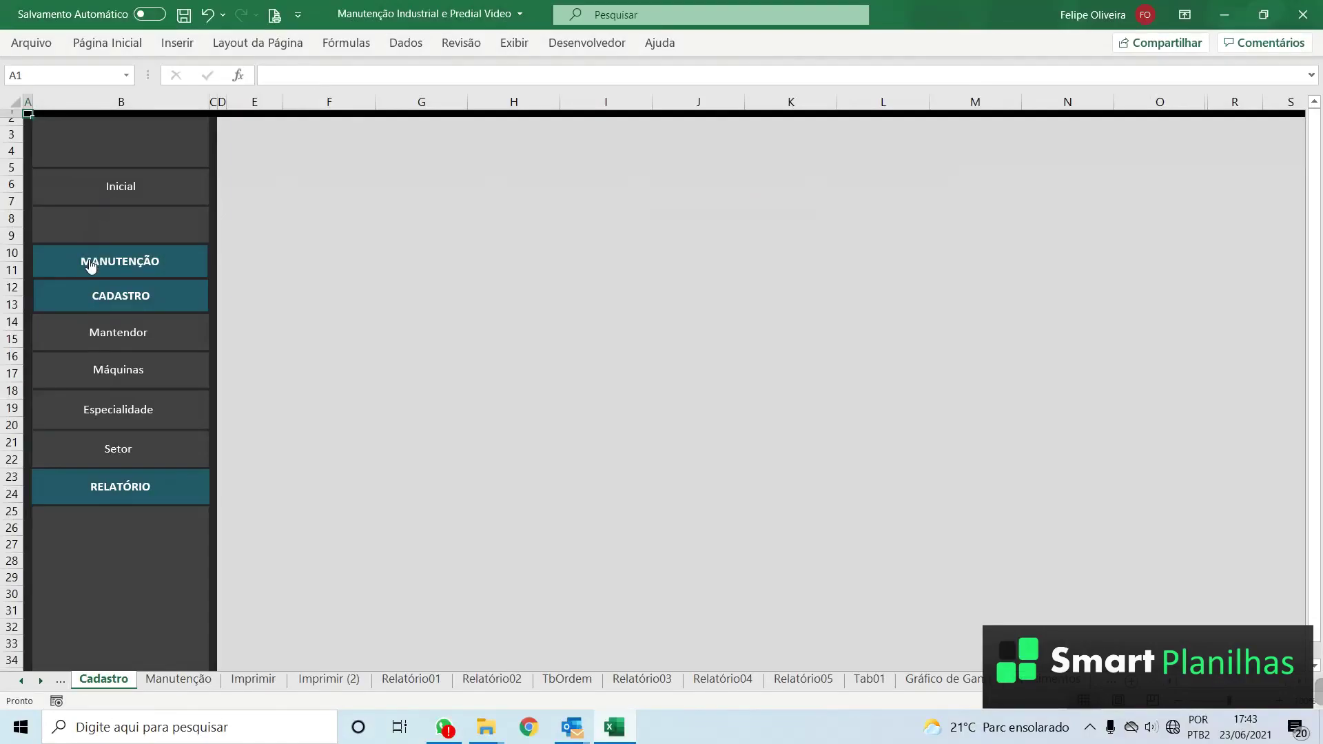
Step: Open the Vencimentos sheet from the maintenance section and examine its machine options and DIAS PARA VENCER column
left_click(91, 266)
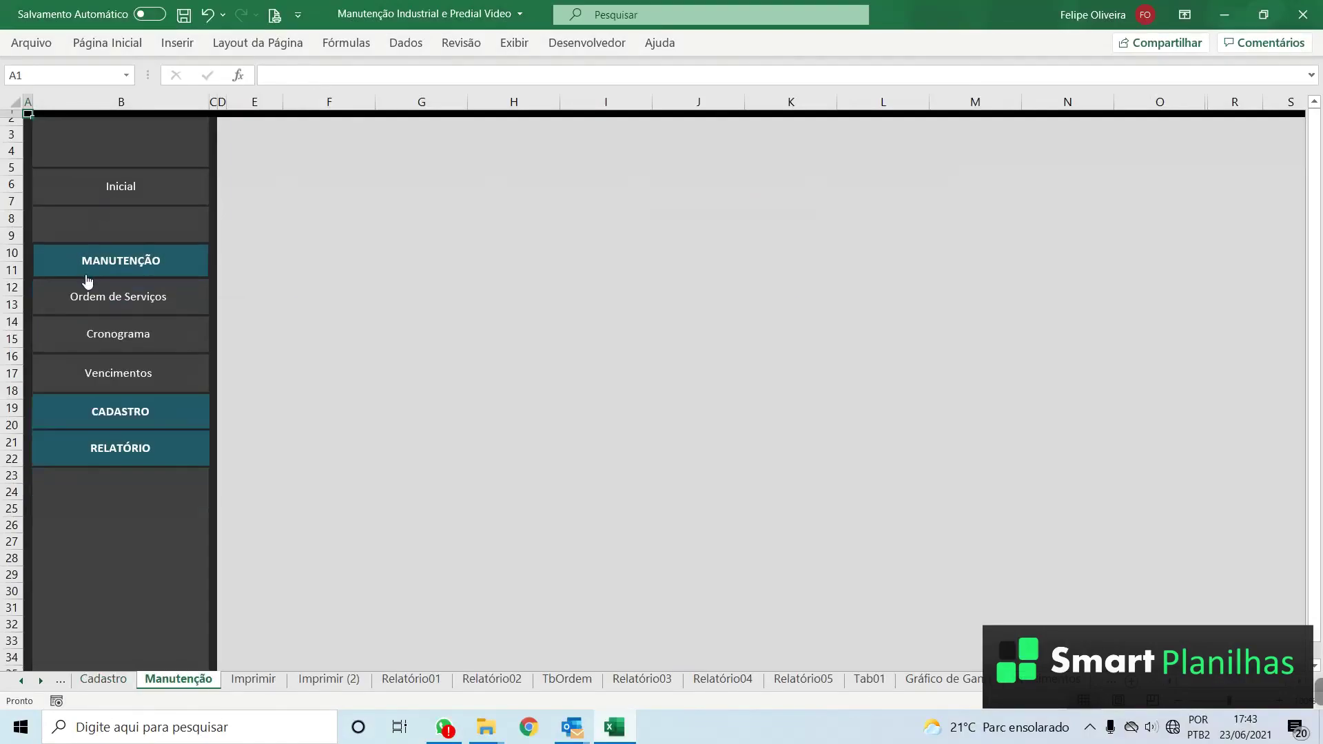
left_click(130, 382)
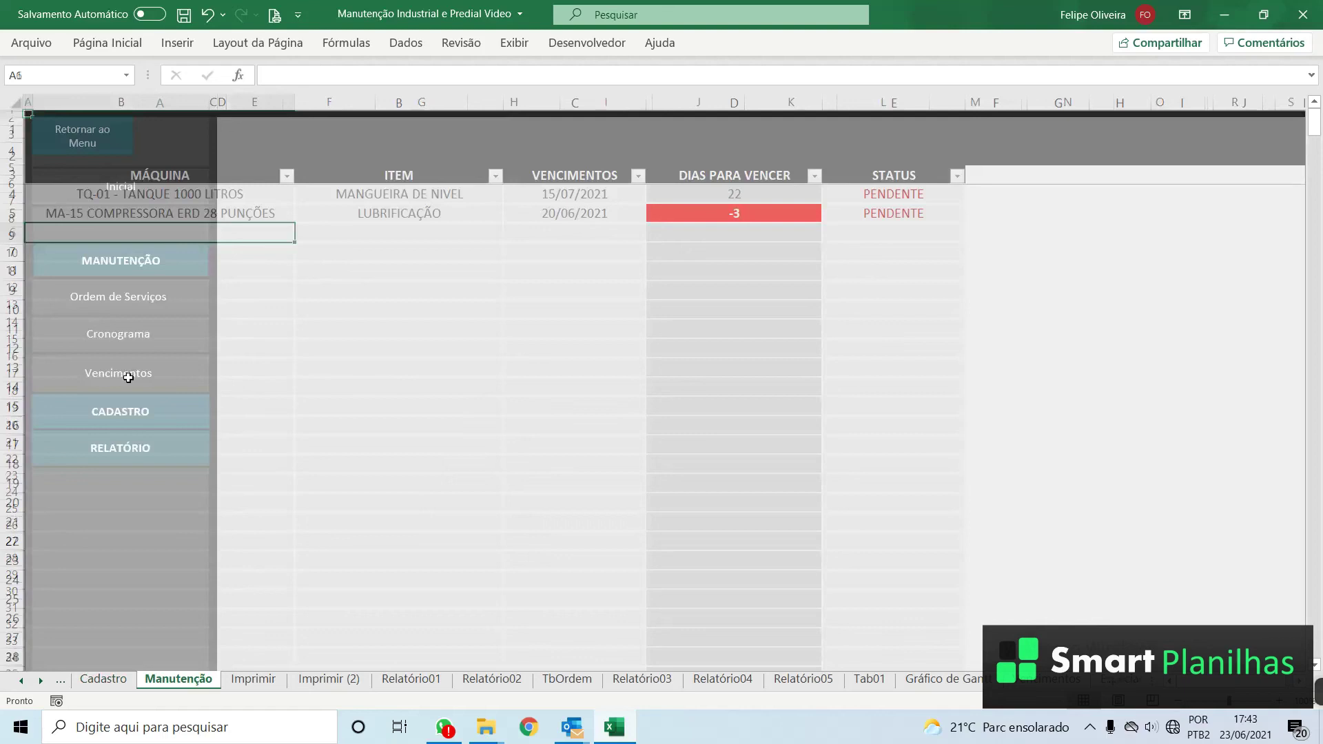
left_click(188, 214)
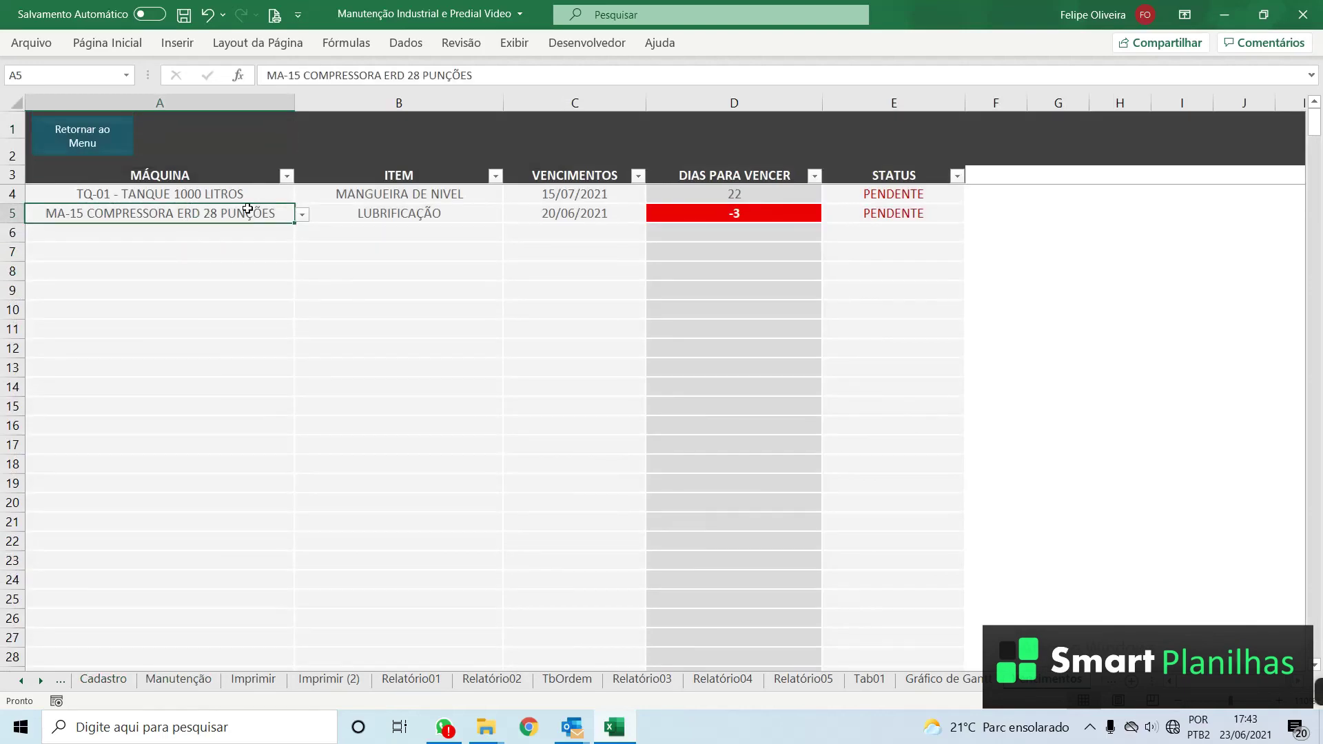
left_click(264, 229)
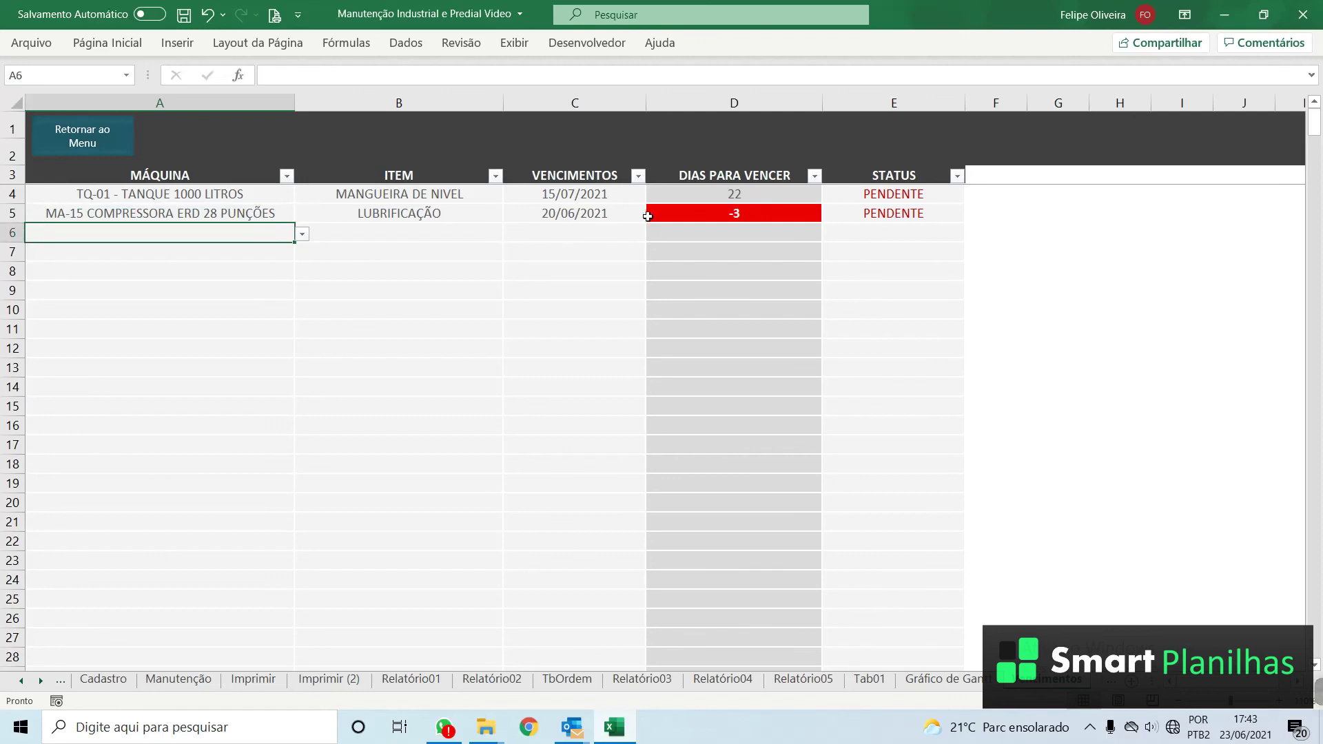
left_click(303, 235)
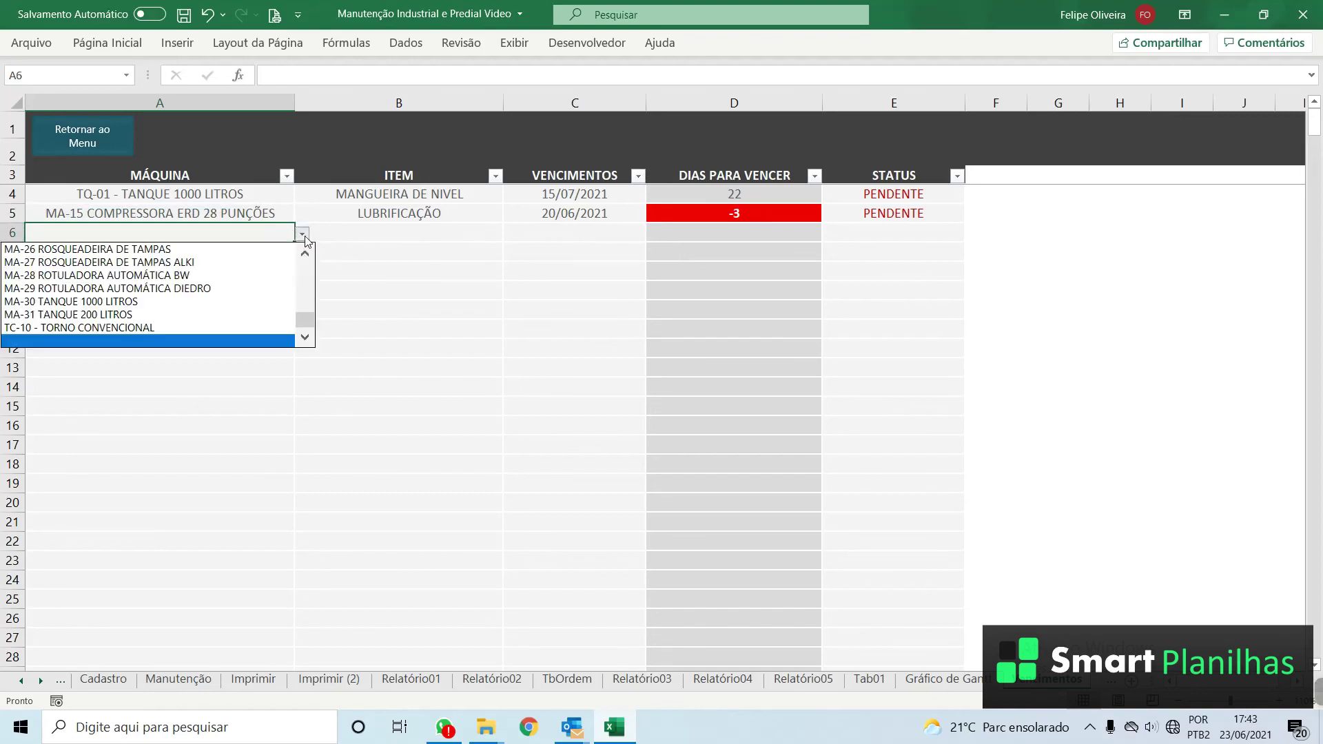
left_click(561, 228)
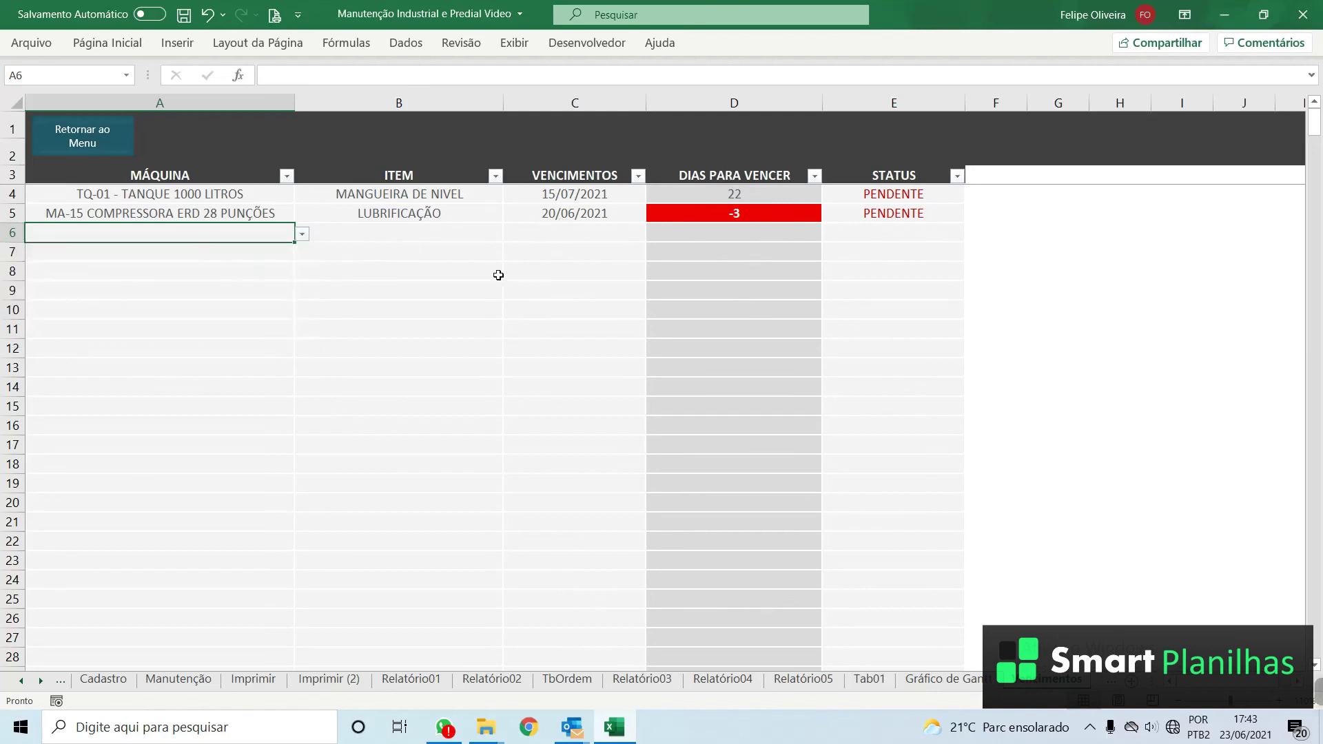
left_click(799, 212)
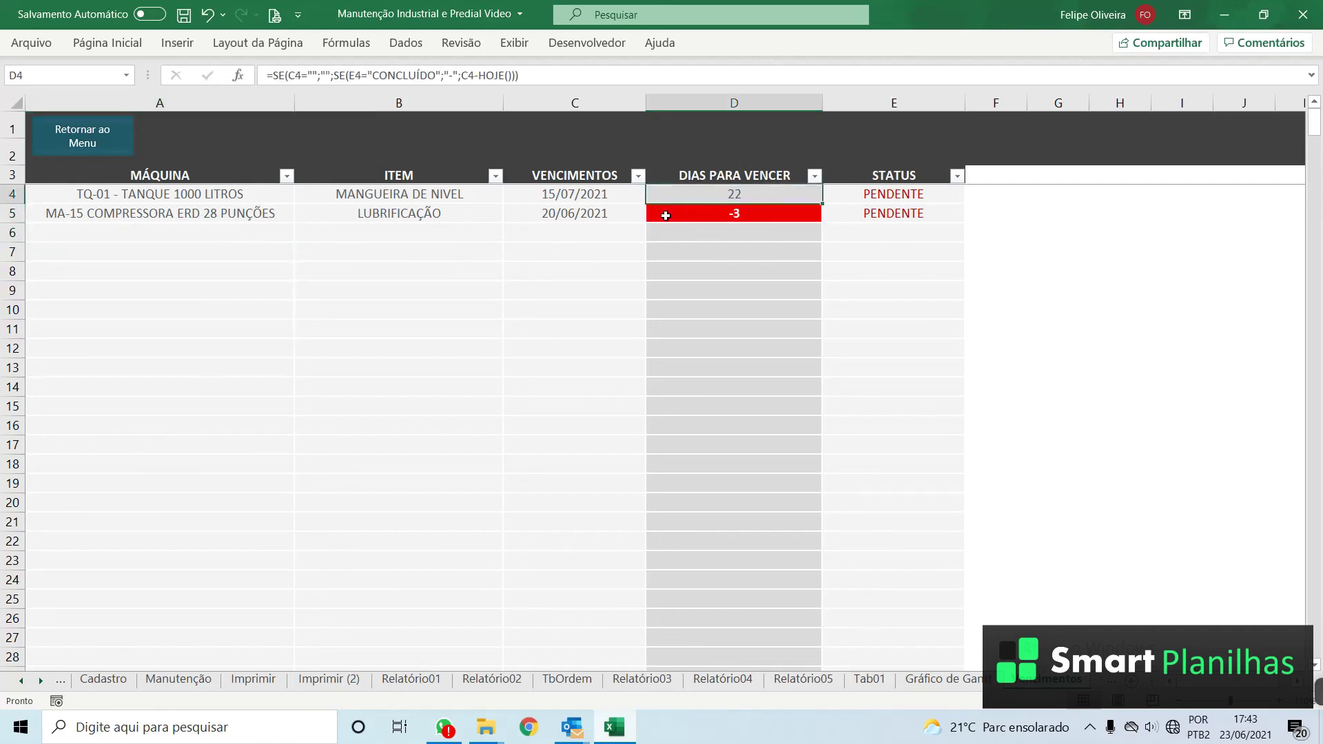
left_click(703, 193)
Step: Add a Vencimentos entry in row 6 for machine MA-07 AC SPRINGER 12.000 BTU with the item FILTRO
left_click(249, 235)
left_click(302, 235)
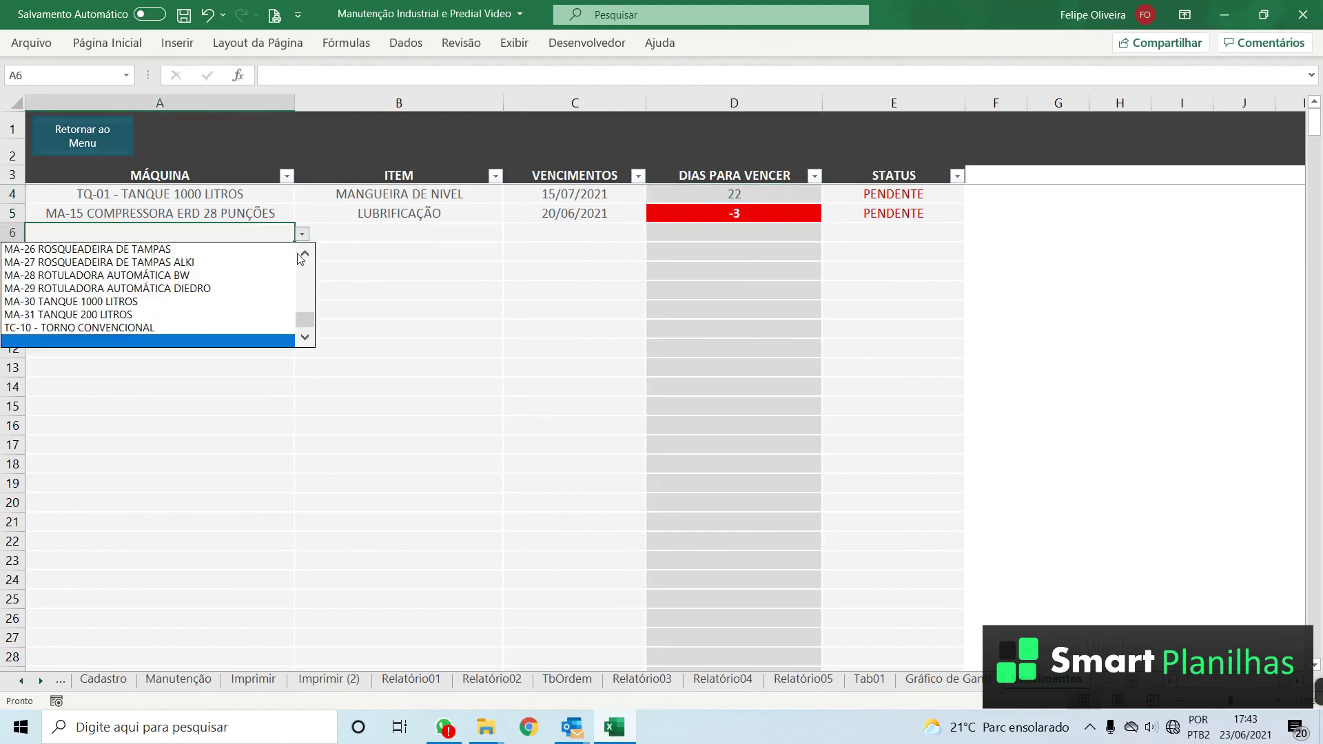
left_click_drag(308, 322, 308, 281)
left_click(248, 288)
left_click(384, 230)
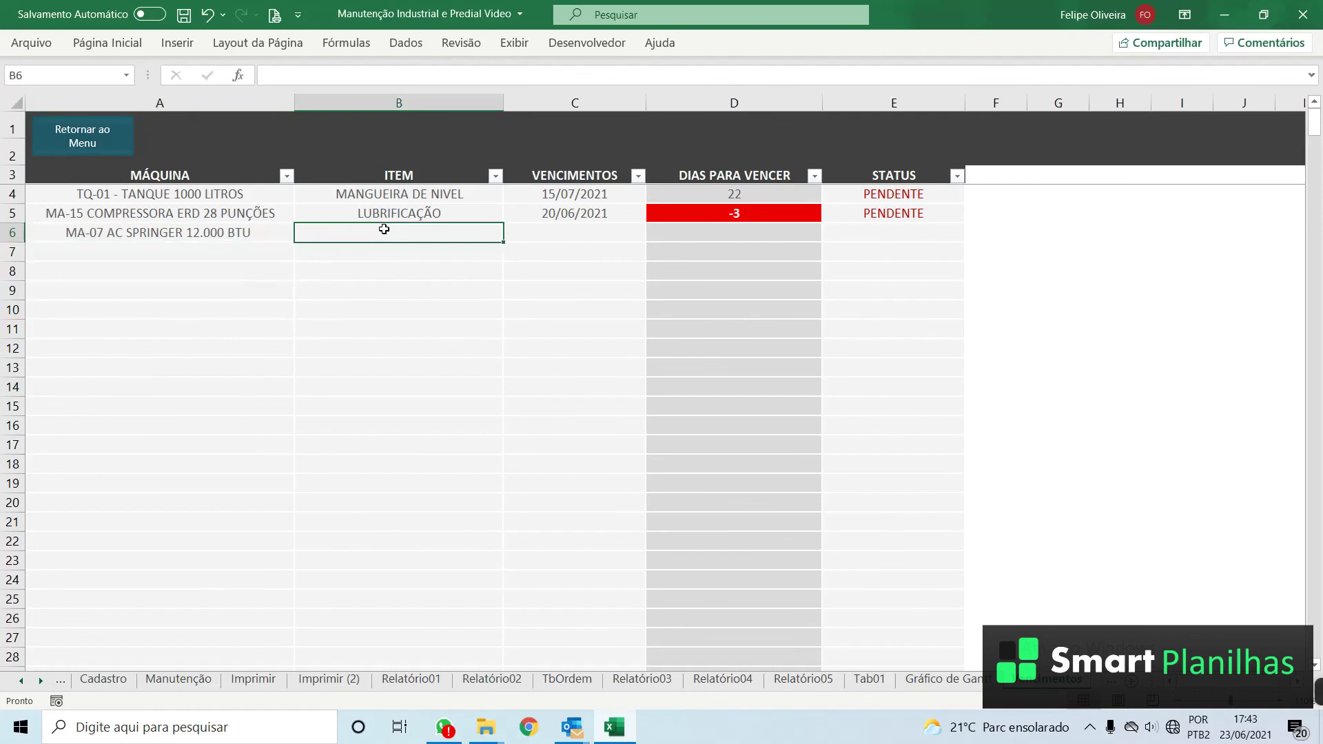
type("FILTRO")
key("Tab")
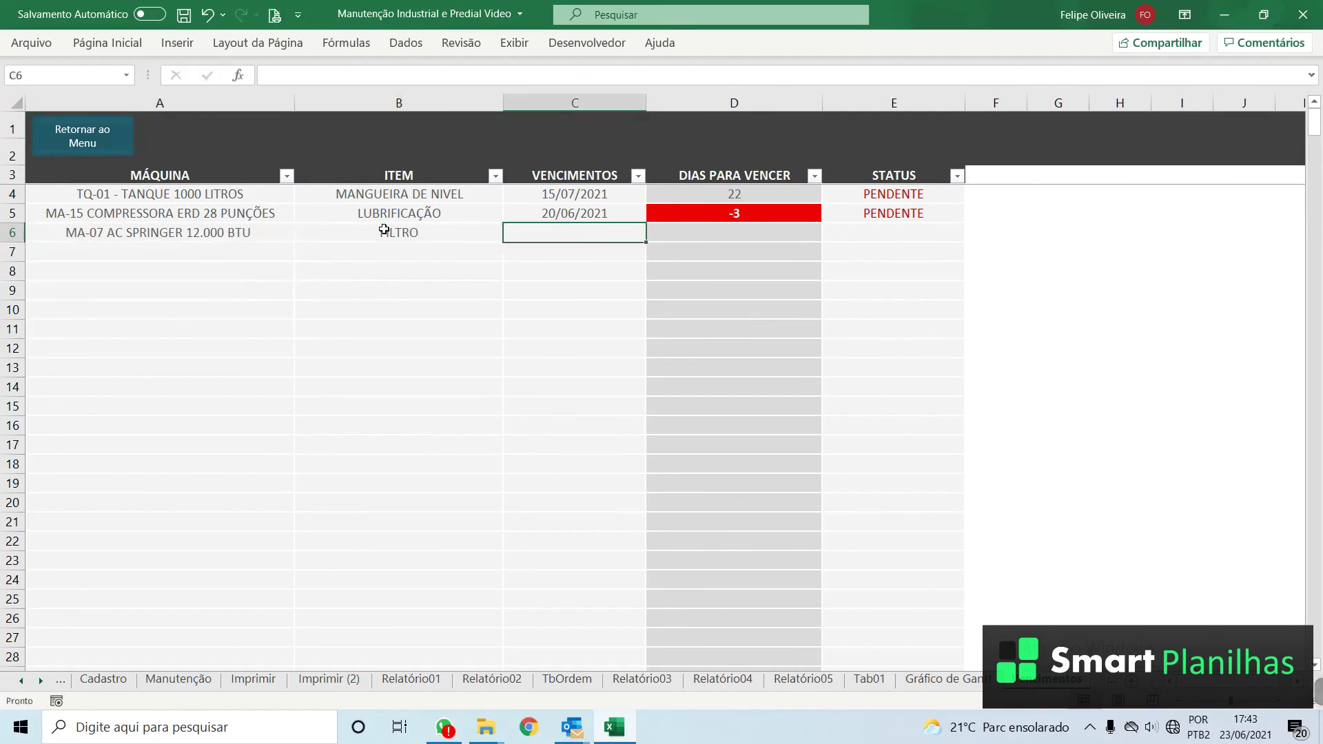
Step: Set the due date of the MA-07 AC SPRINGER FILTRO entry to 15/12/2021 and check its days to expiry
type("15/12/2021")
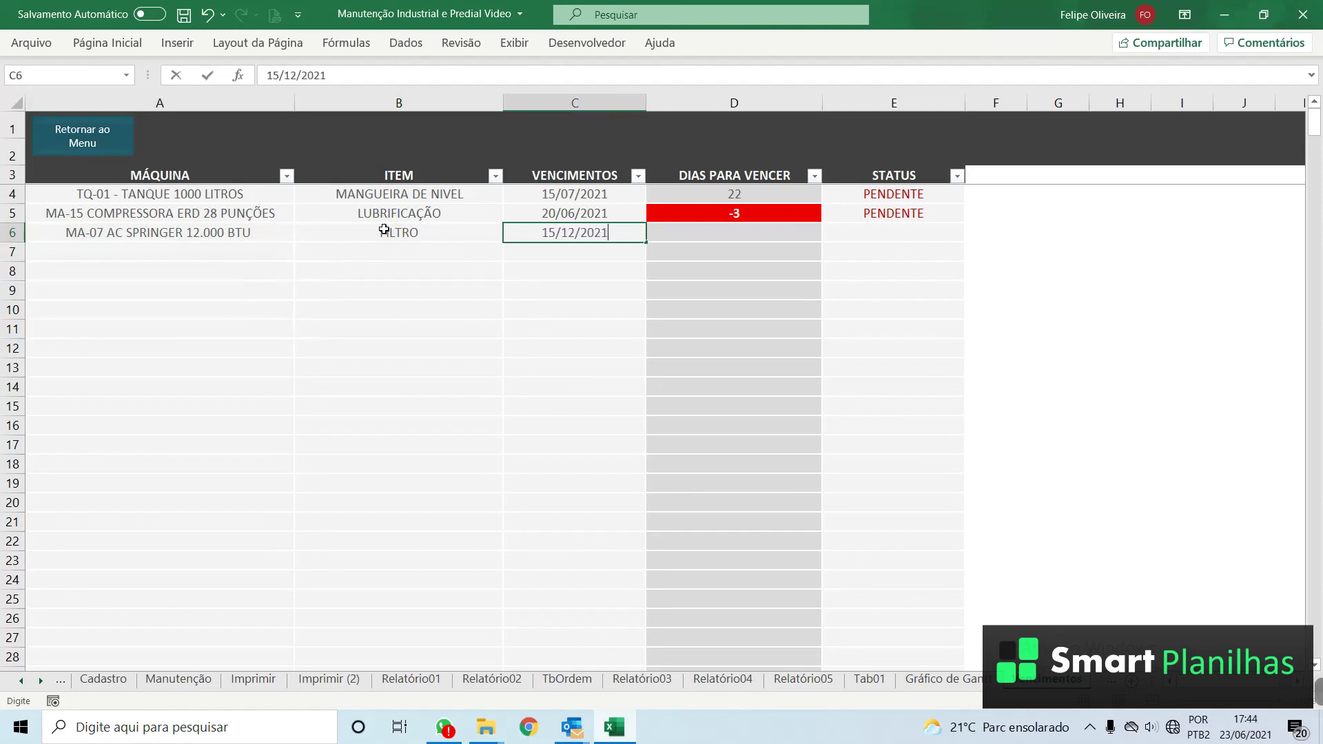
key("Return")
left_click(575, 251)
key("Up")
left_click(772, 235)
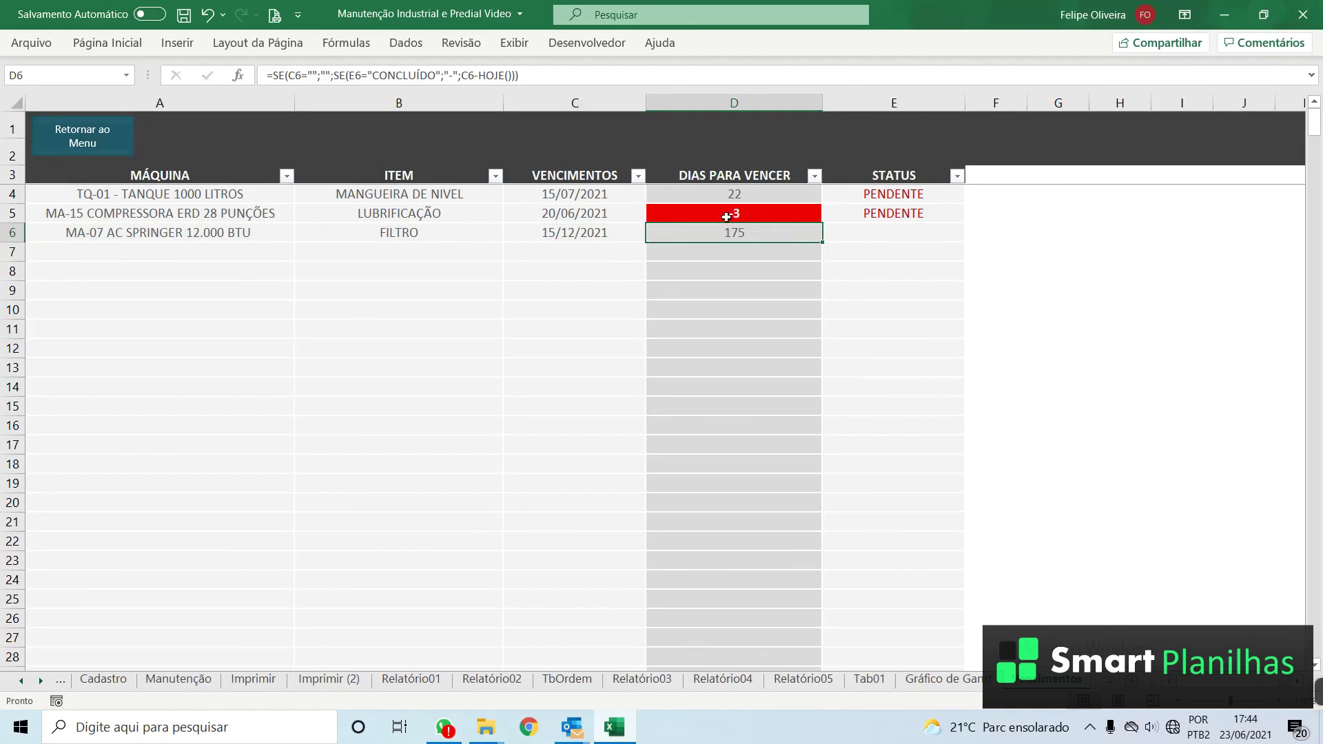
Step: Examine the filter options of the DIAS PARA VENCER column without applying any filter
left_click(797, 174)
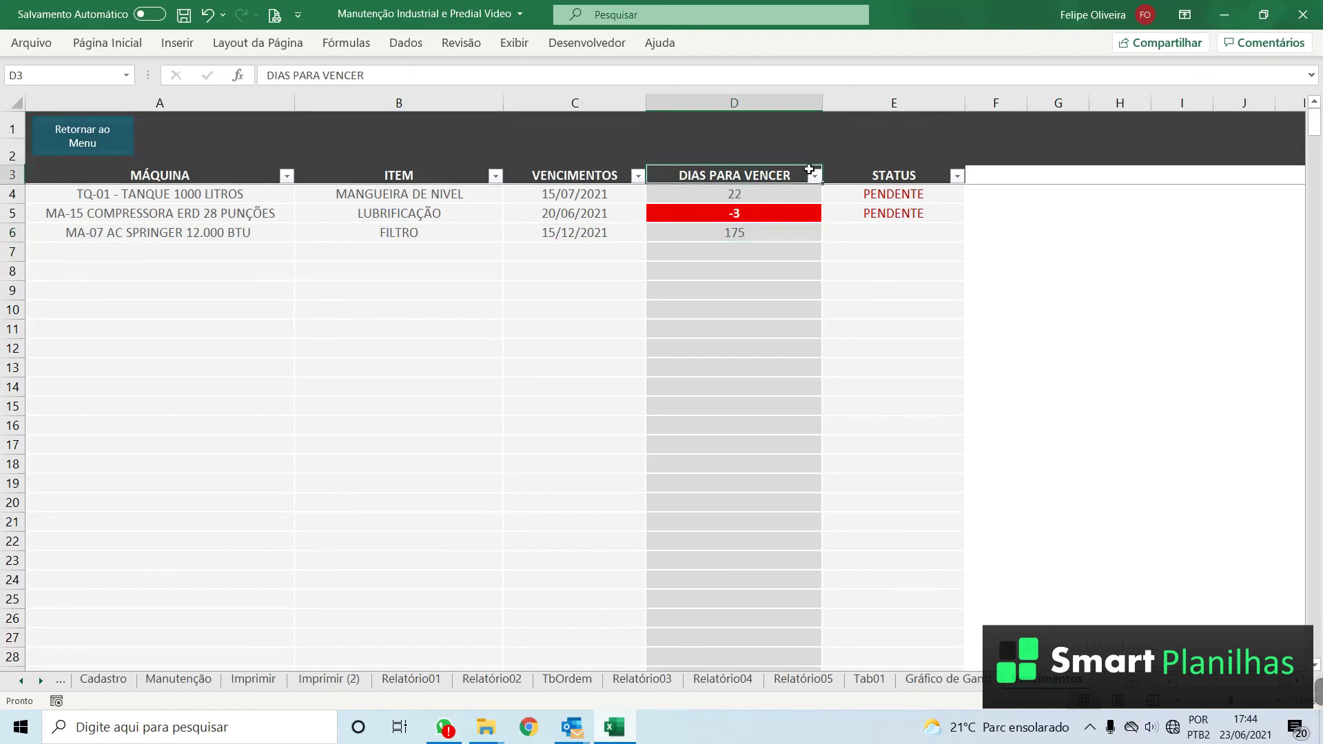
left_click(814, 177)
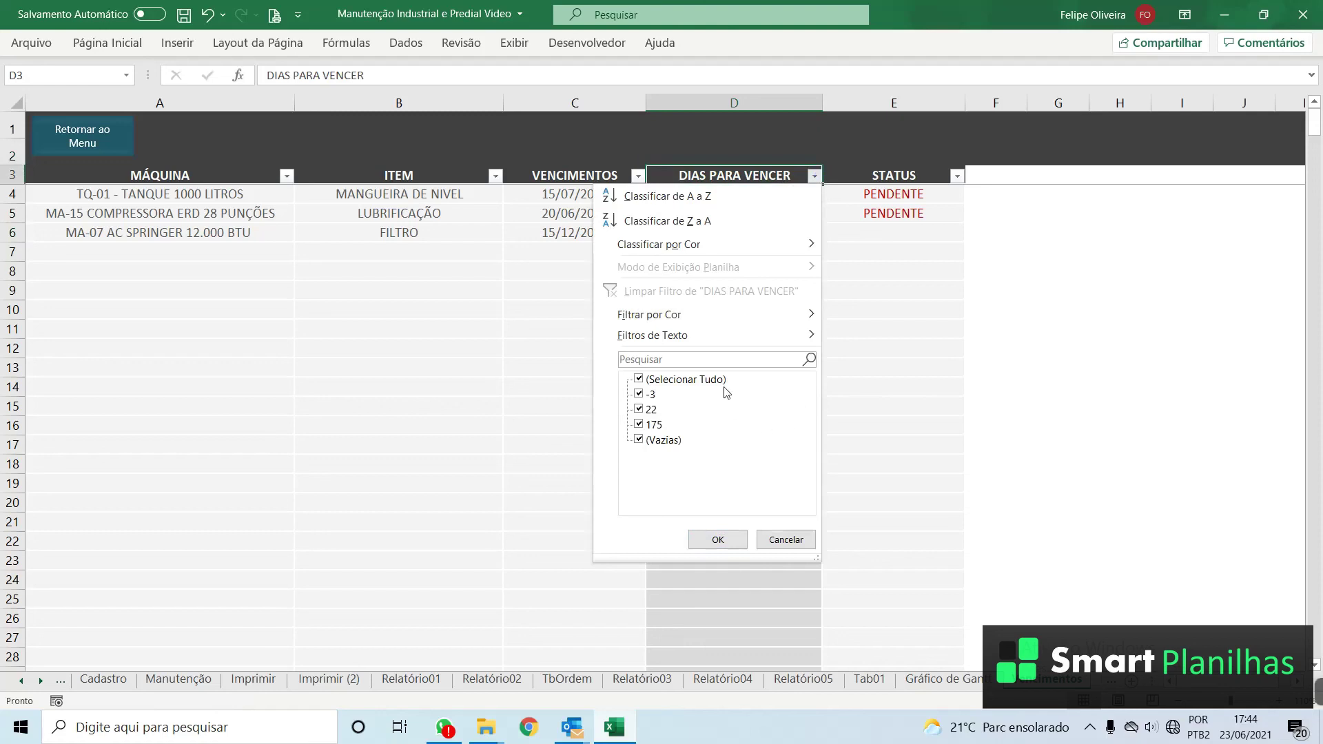
key("Escape")
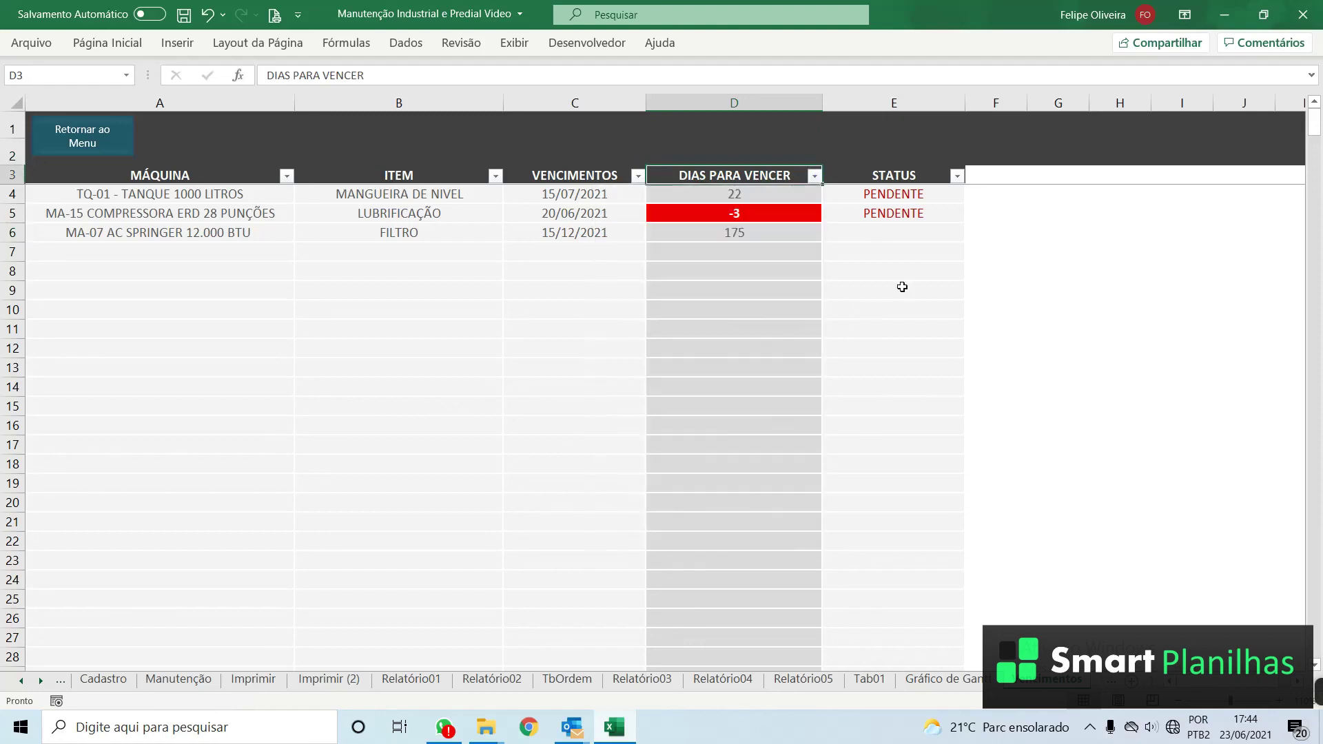
Step: Return to the menu, open the monthly summary report, and examine its completion percentage and its machine and building order counts
left_click(125, 146)
left_click(176, 303)
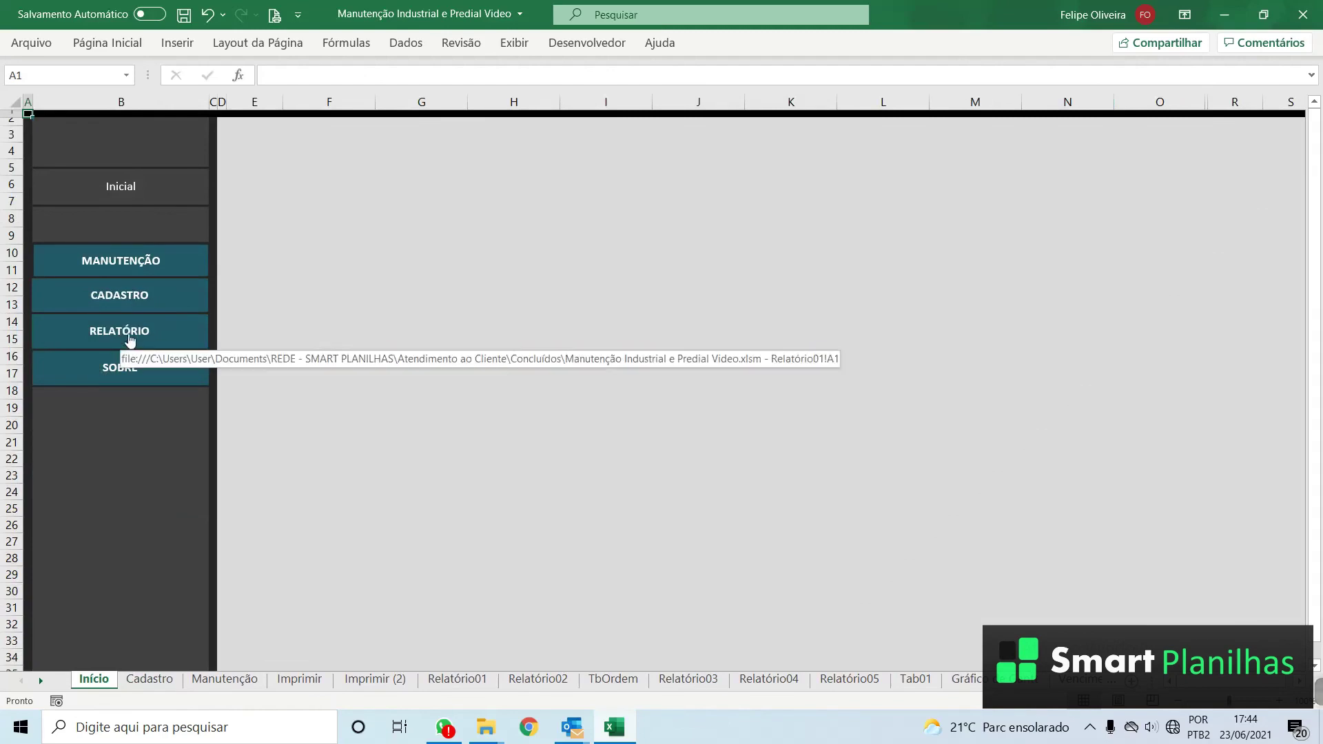
left_click(130, 339)
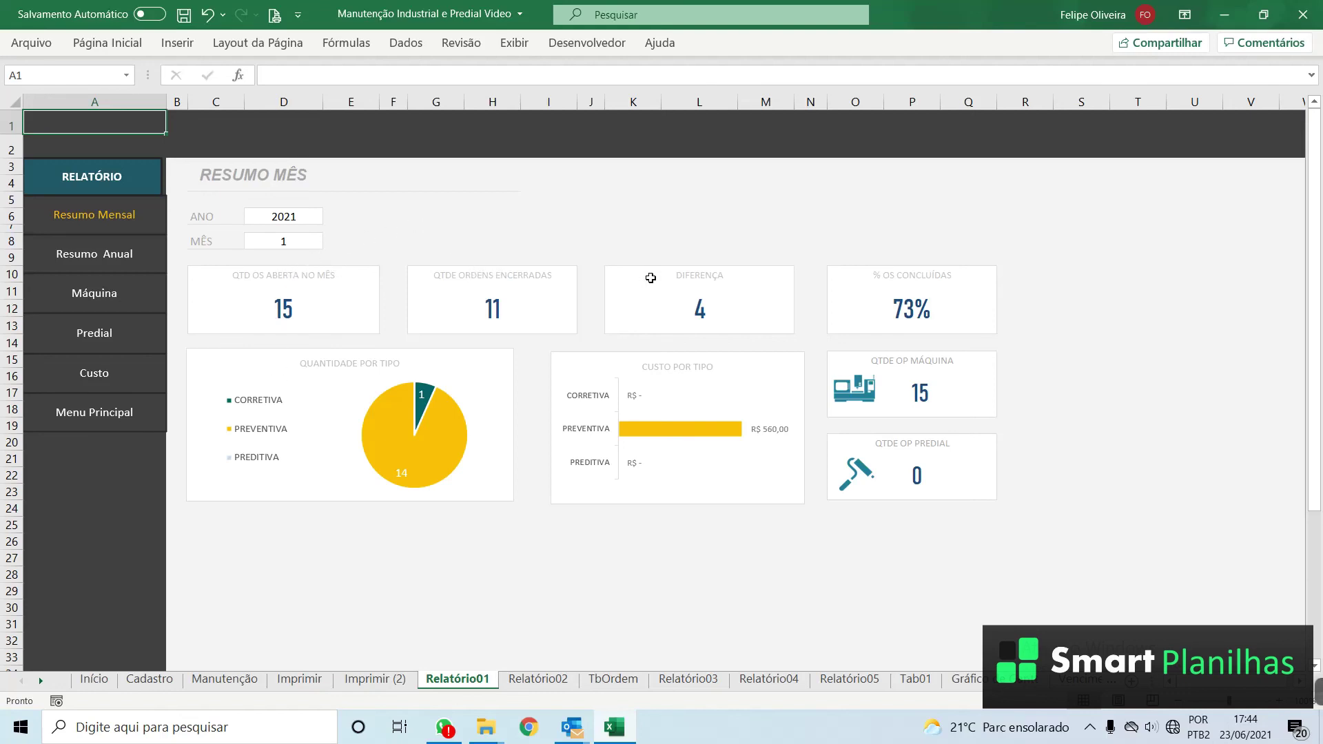
left_click(960, 308)
left_click(1045, 304)
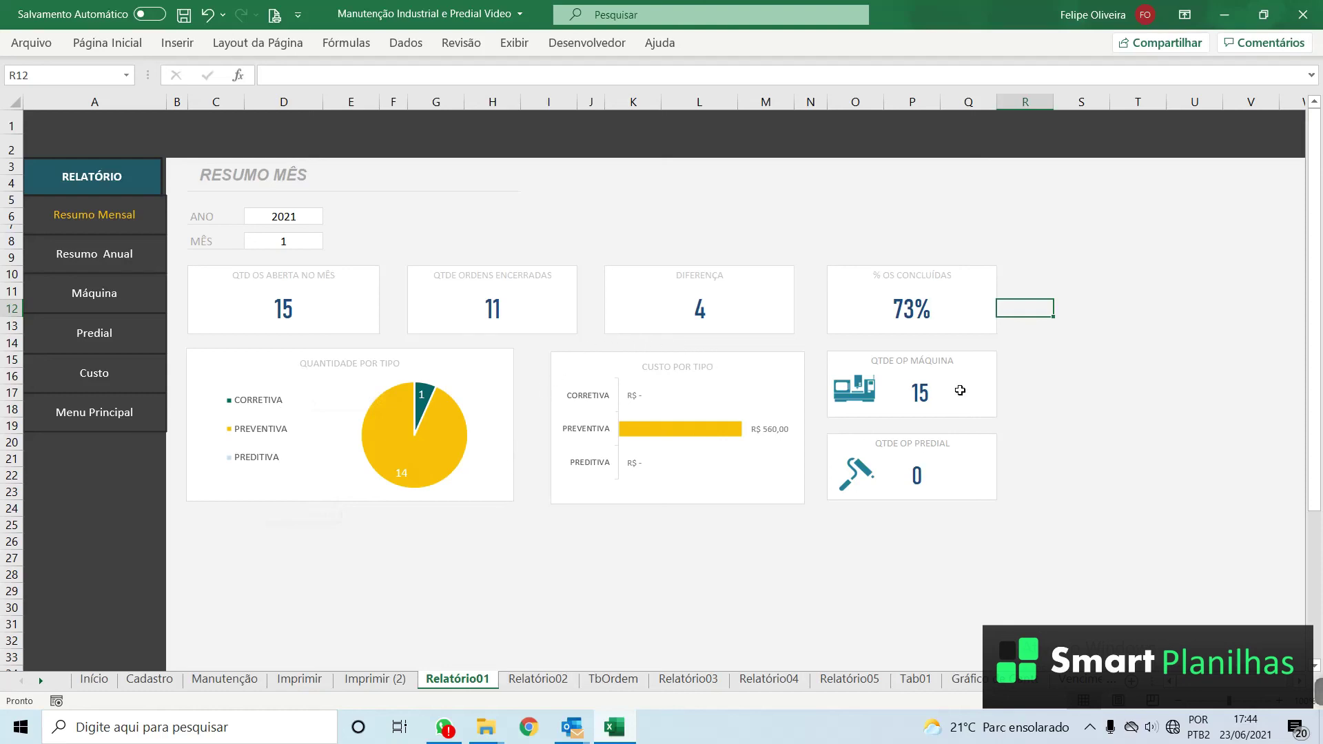
left_click(960, 390)
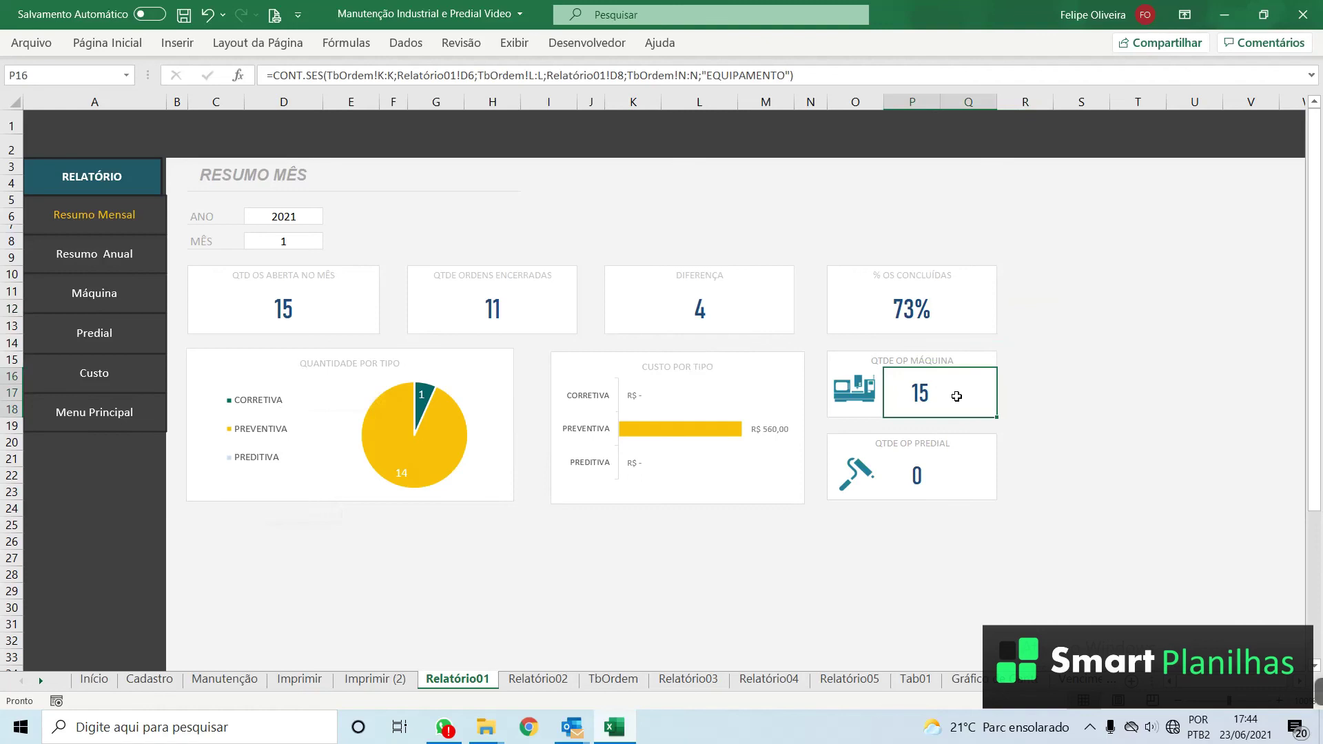
left_click(933, 482)
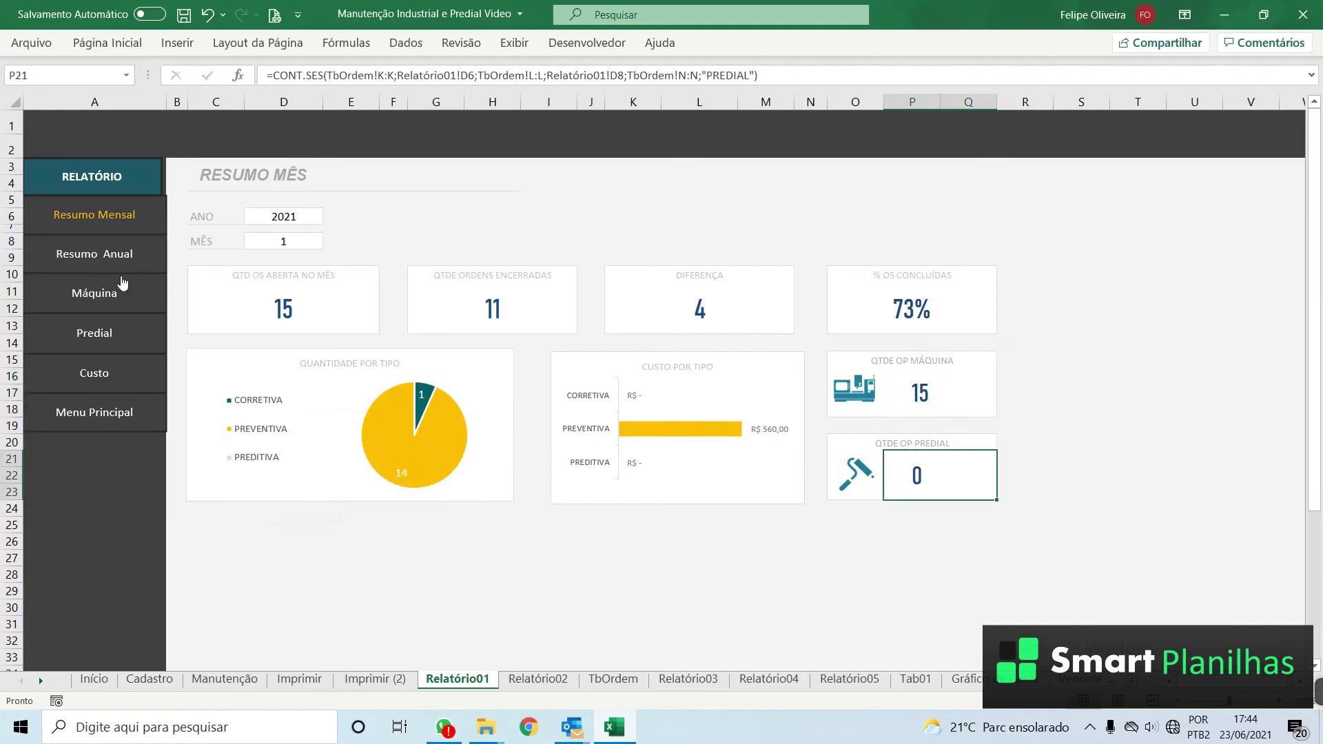
Step: Open the Resumo Anual report and examine the June labour and miscellaneous costs in the annual chart
left_click(83, 266)
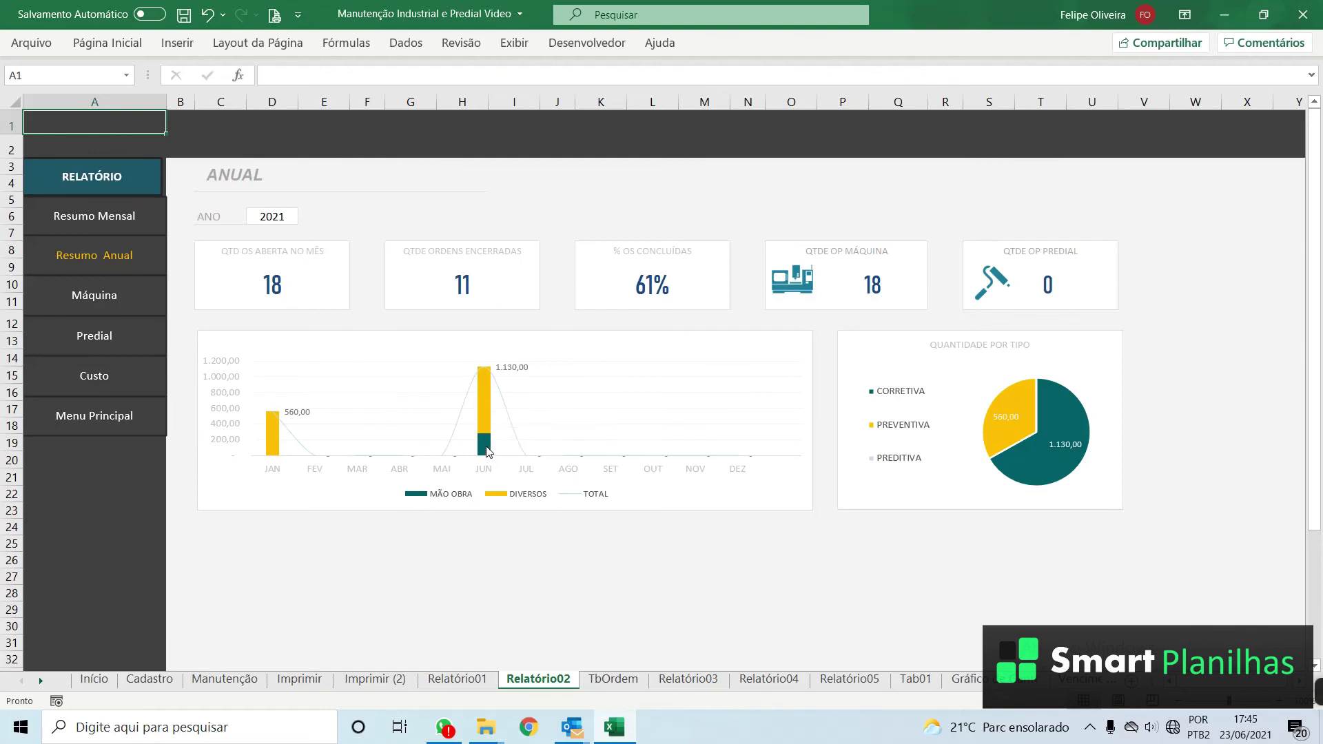
mouse_move(488, 452)
mouse_move(485, 383)
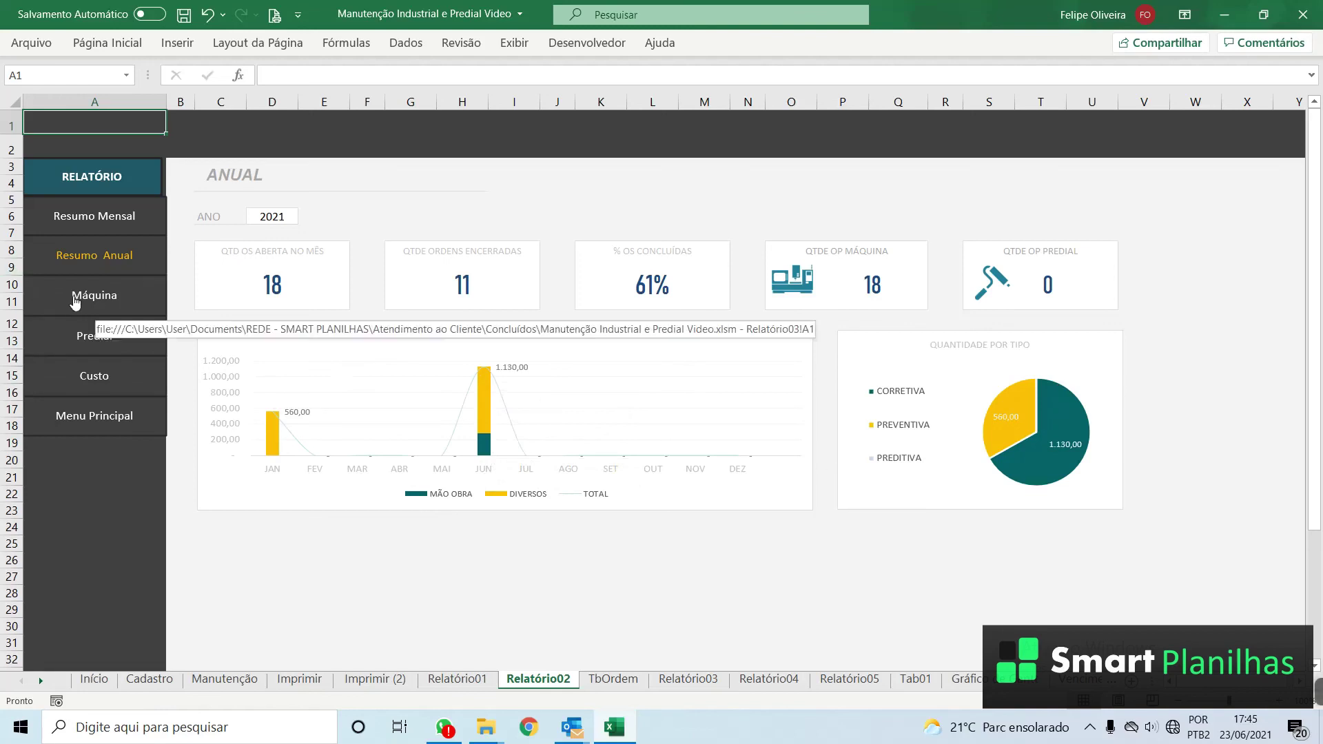
Step: Open the Máquina report and examine its machine selection and the total service orders for the month
left_click(45, 302)
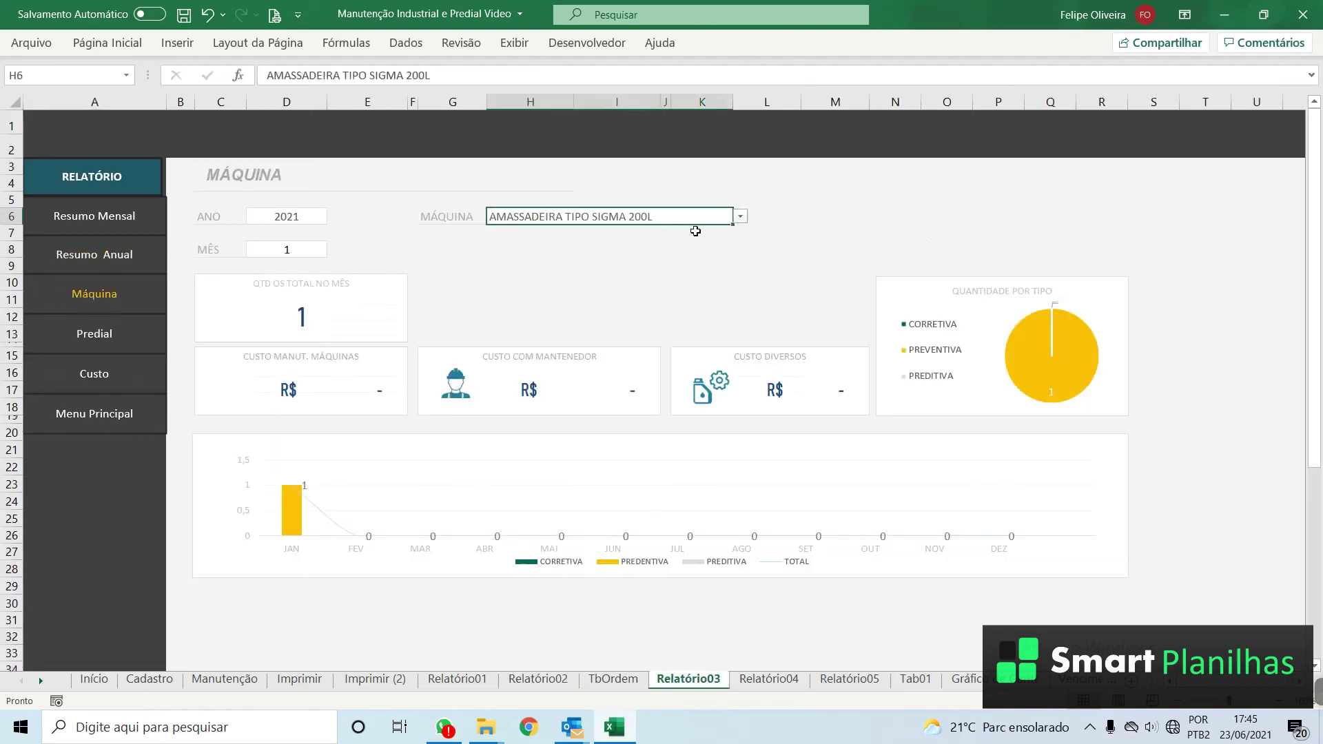
left_click(740, 216)
left_click(642, 217)
left_click(241, 317)
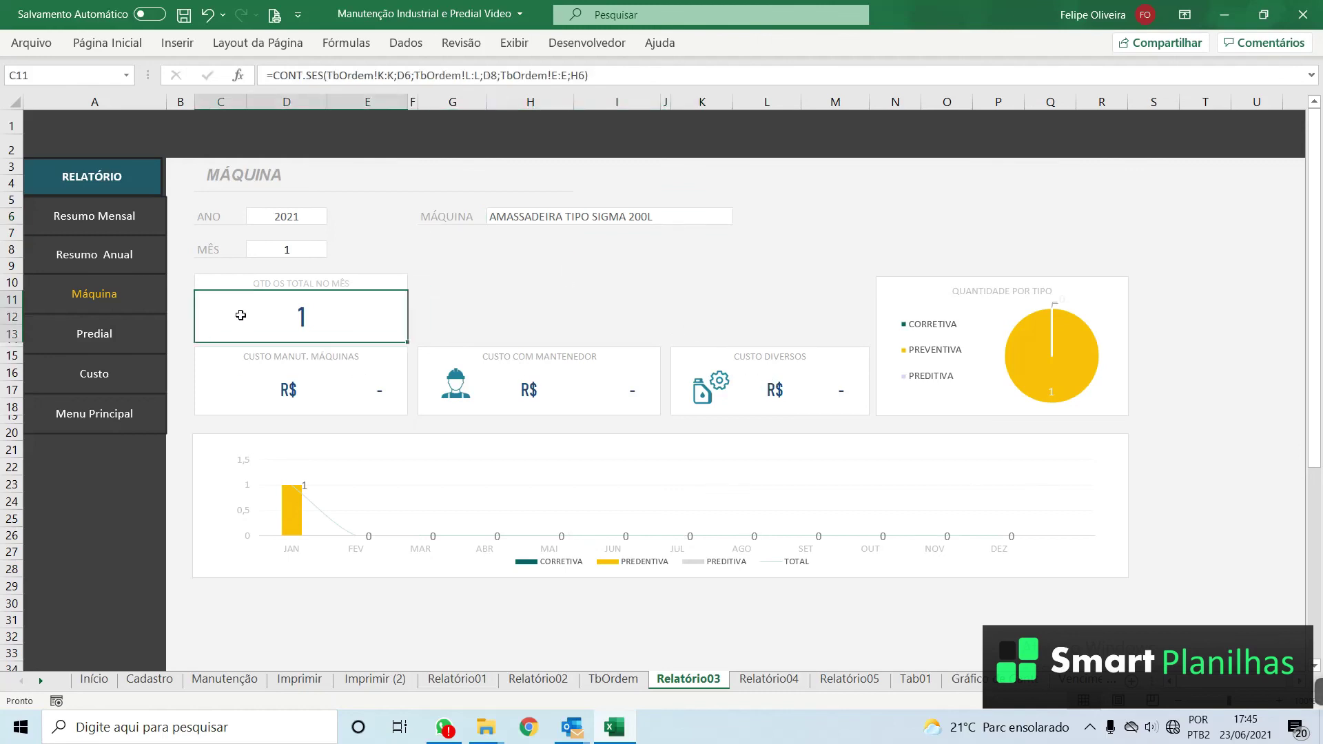
Step: Open the Predial report and set its LOCAL to Almoxarifados
left_click(90, 337)
left_click(710, 216)
left_click(734, 219)
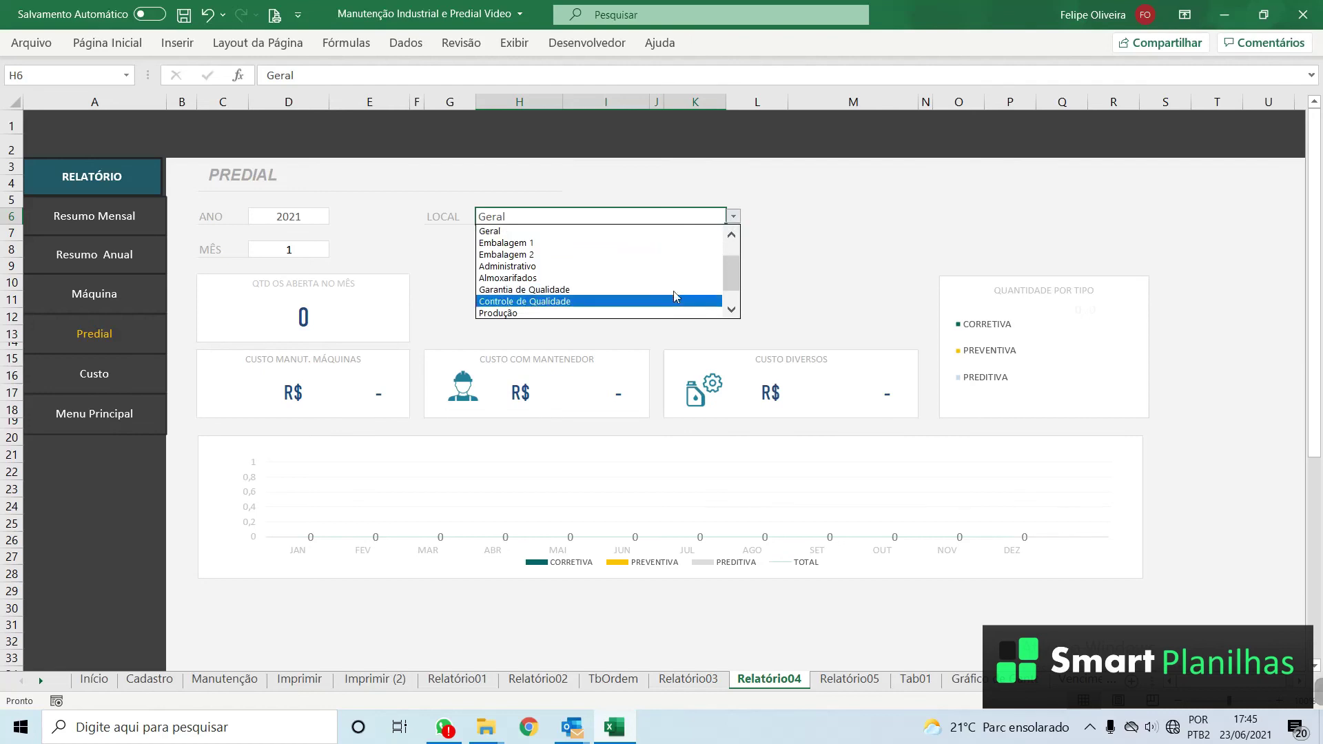
key("Escape")
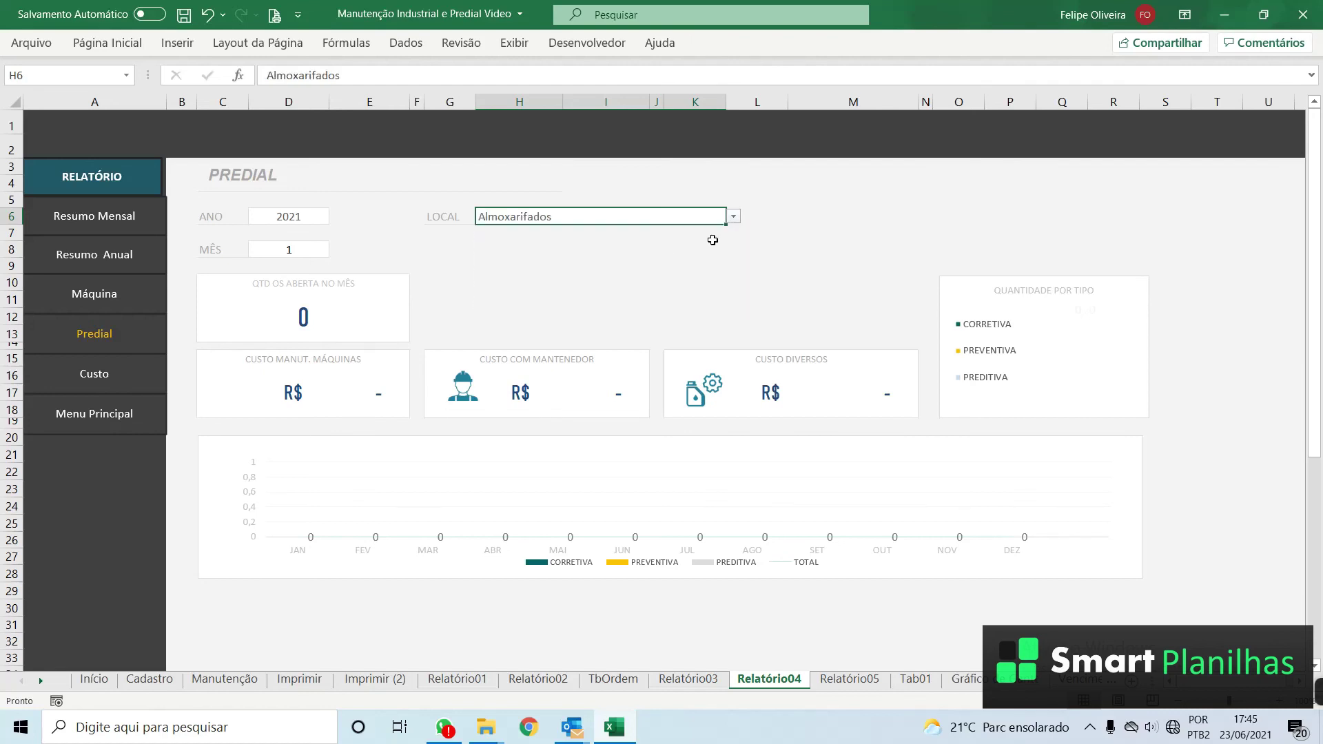
Step: Open the Custo report and examine the machine, building, maintenance worker and miscellaneous cost cards
left_click(94, 373)
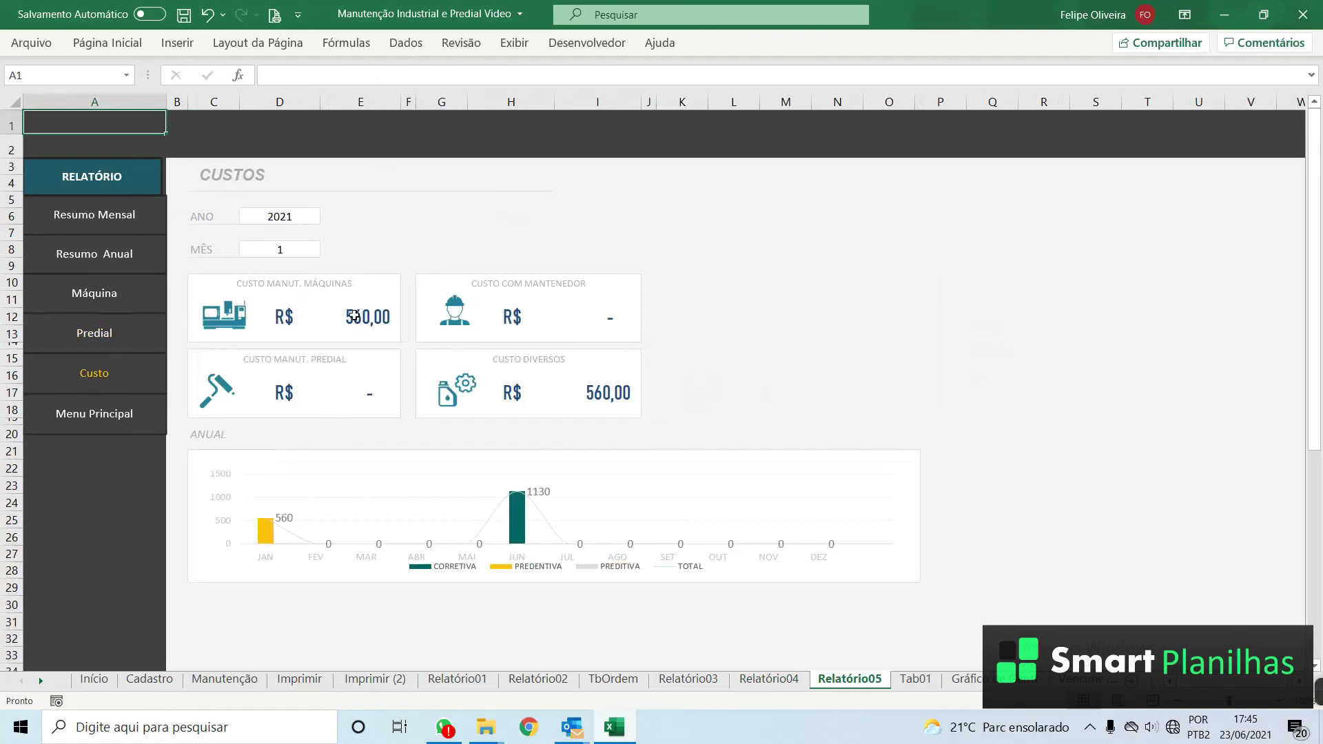
left_click(356, 315)
left_click(334, 397)
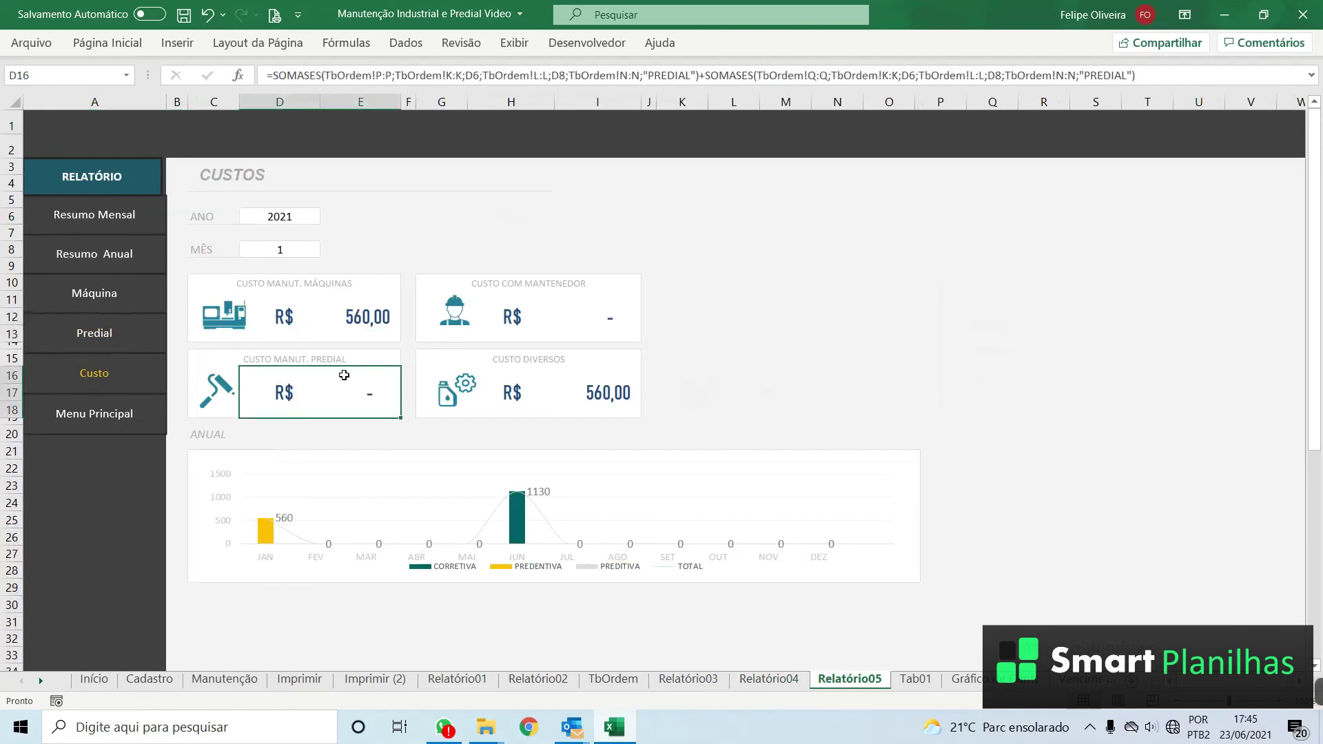
left_click(595, 319)
left_click(593, 380)
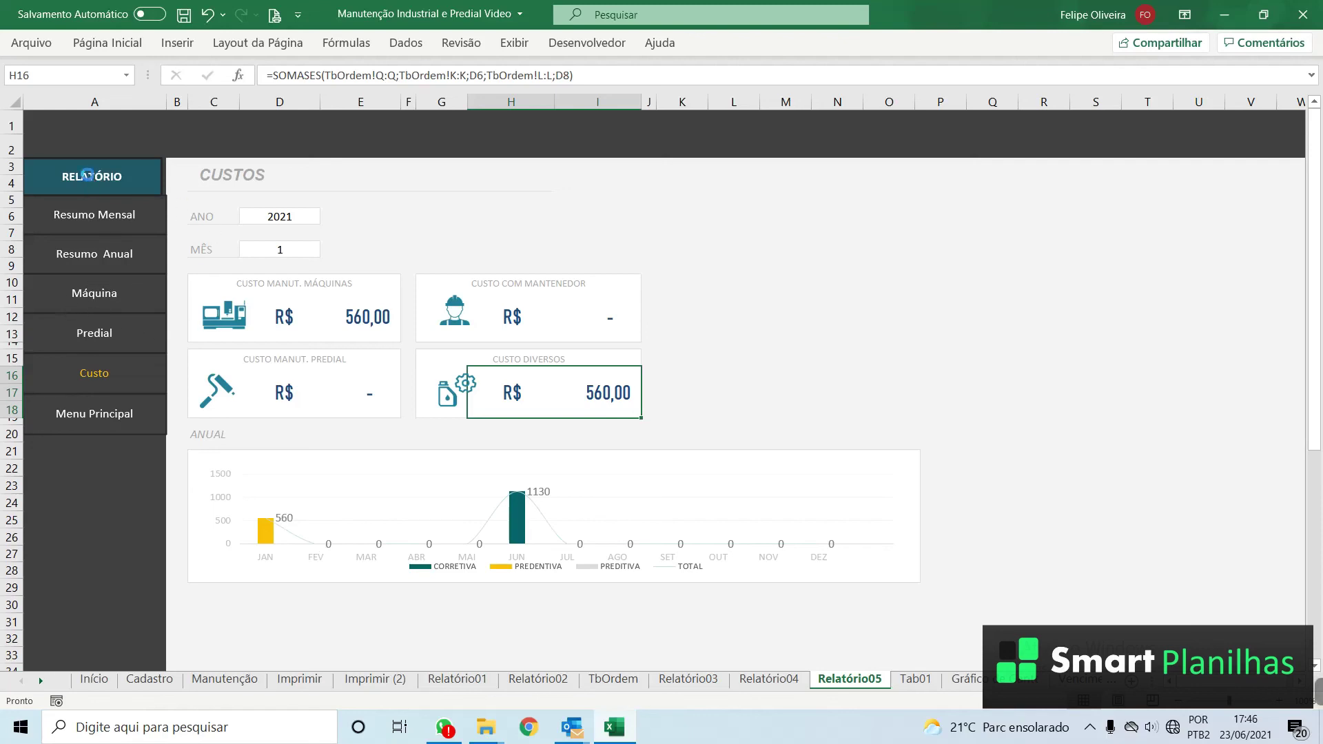
Step: Return from the cost report to the workbook's initial menu sheet
left_click(90, 176)
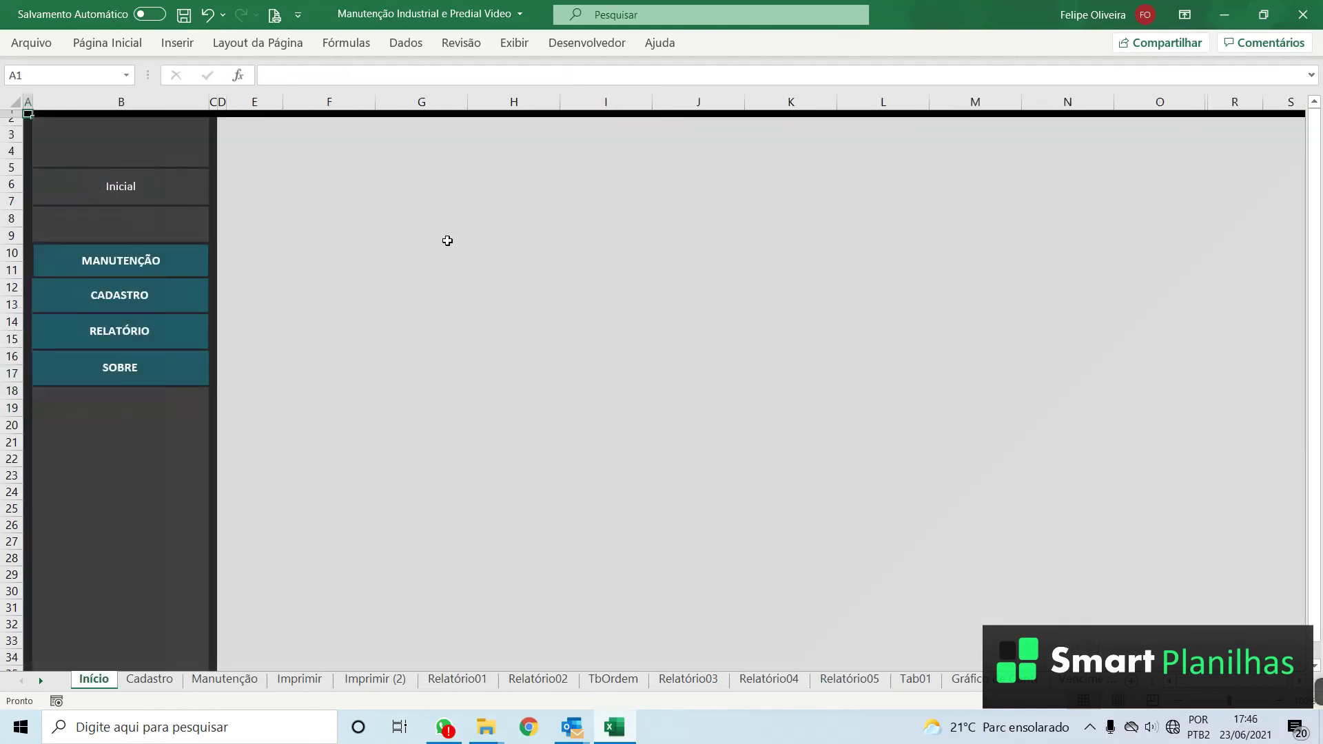
left_click(463, 219)
left_click(588, 241)
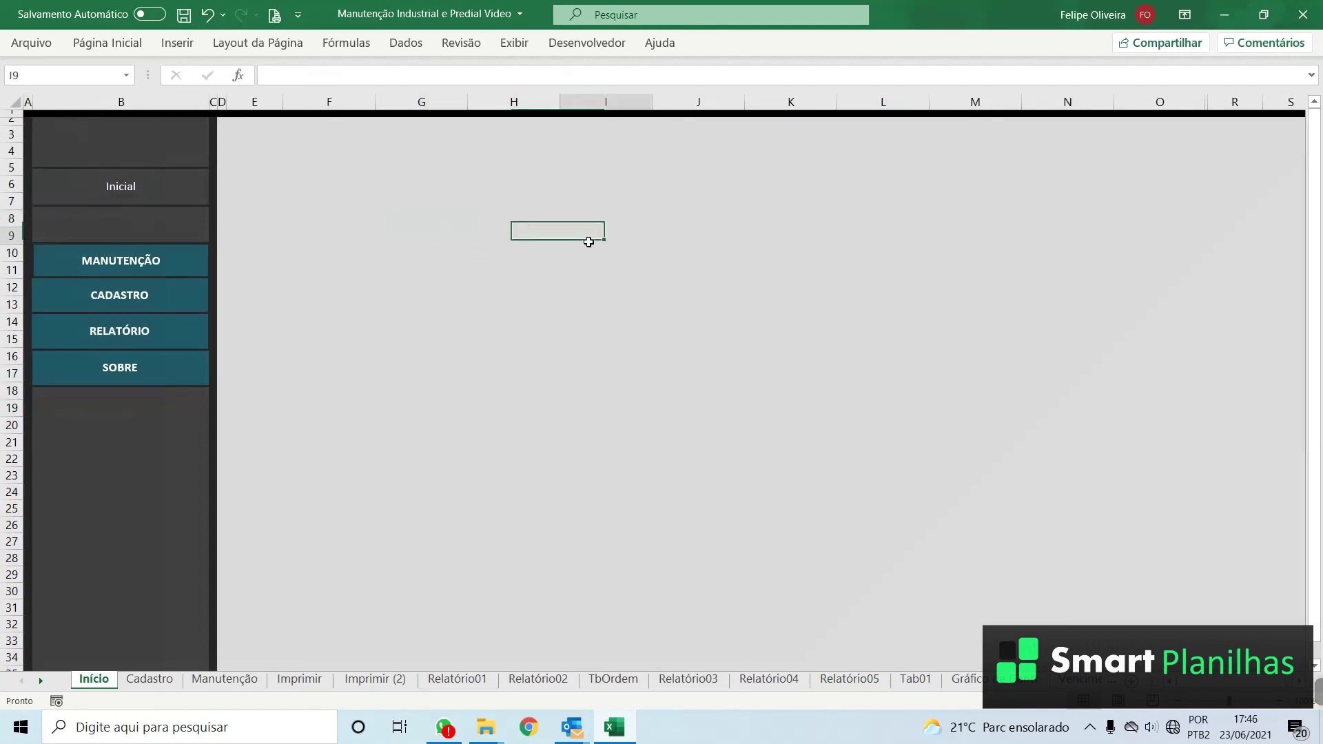